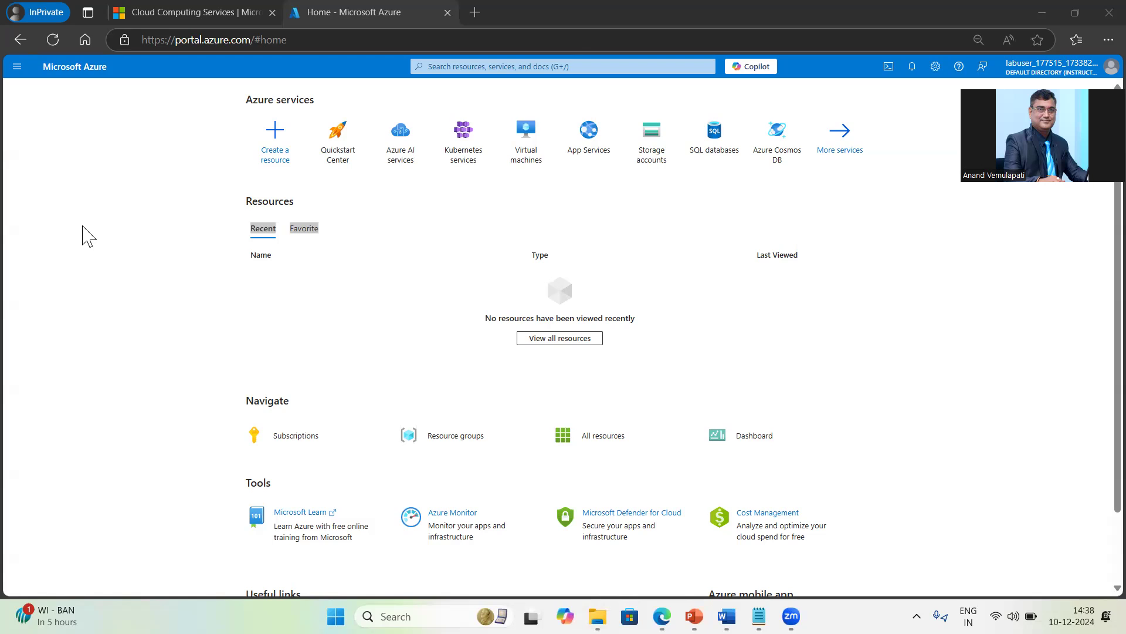
Step: Open a blank ZoomIt whiteboard and draw three stacked boxes labelled VM
key("XF86AudioRaiseVolume")
key("ctrl+2")
key("w")
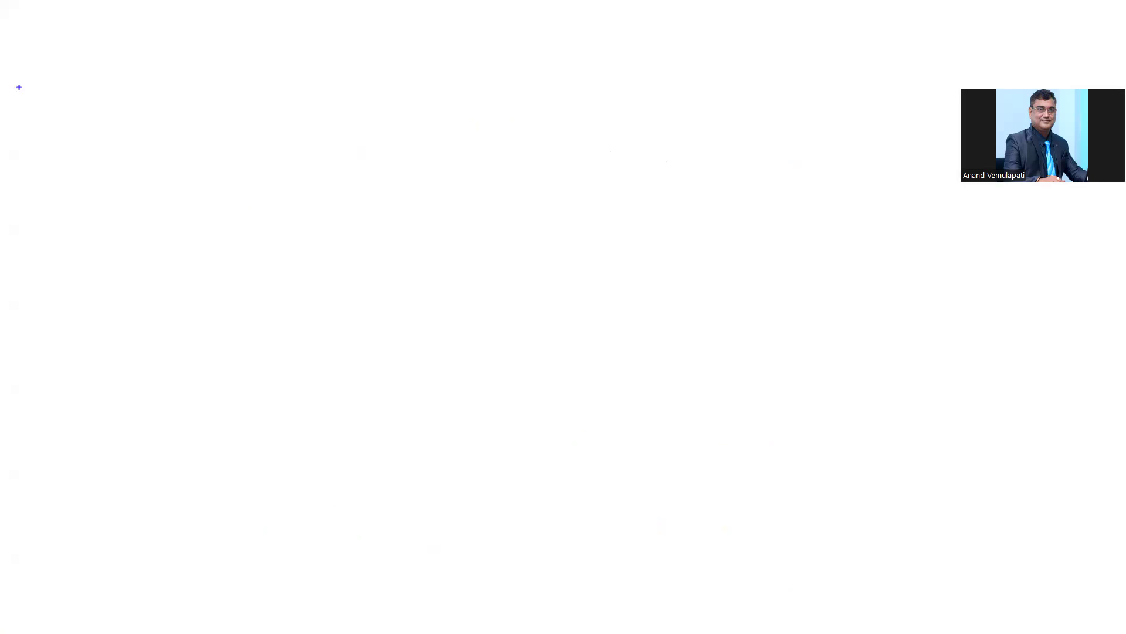
mouse_move(215, 129)
left_mouse_down()
mouse_move(231, 129)
mouse_move(216, 131)
mouse_move(237, 176)
mouse_move(287, 139)
left_mouse_up()
mouse_move(214, 197)
left_mouse_down()
mouse_move(276, 197)
mouse_move(211, 234)
mouse_move(287, 250)
mouse_move(264, 190)
left_mouse_up()
mouse_move(211, 269)
left_mouse_down()
mouse_move(217, 300)
mouse_move(296, 302)
mouse_move(219, 306)
left_mouse_up()
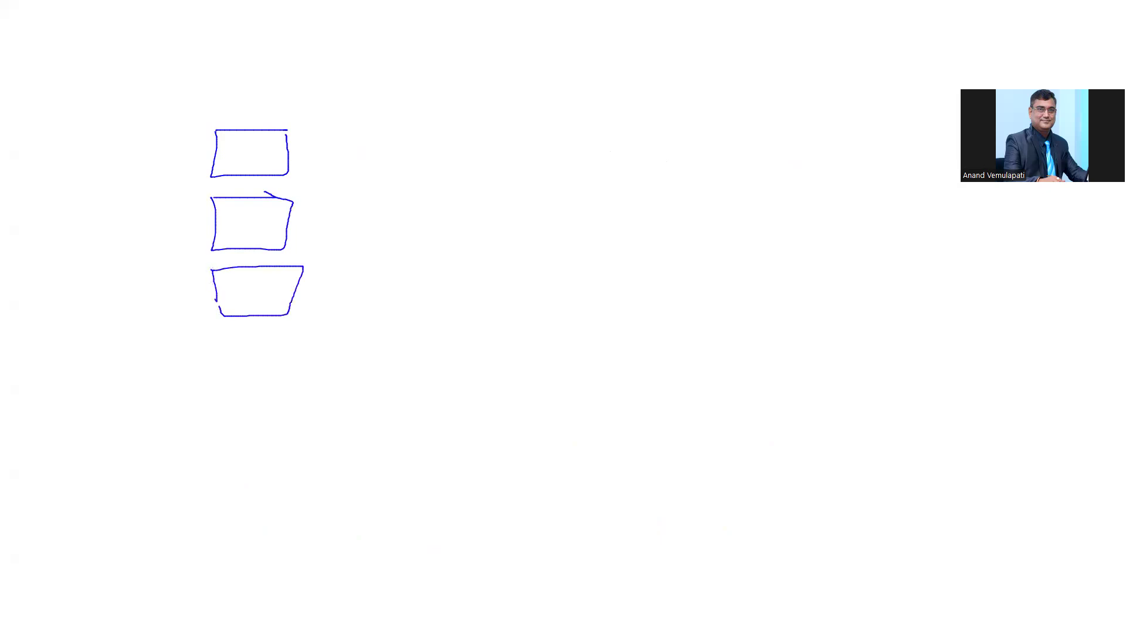
left_click_drag(237, 143, 273, 161)
mouse_move(222, 211)
left_mouse_down()
mouse_move(239, 200)
mouse_move(285, 229)
left_mouse_up()
mouse_move(227, 279)
left_mouse_down()
mouse_move(235, 295)
mouse_move(246, 269)
left_mouse_up()
mouse_move(249, 295)
left_mouse_down()
mouse_move(273, 275)
mouse_move(301, 283)
left_mouse_up()
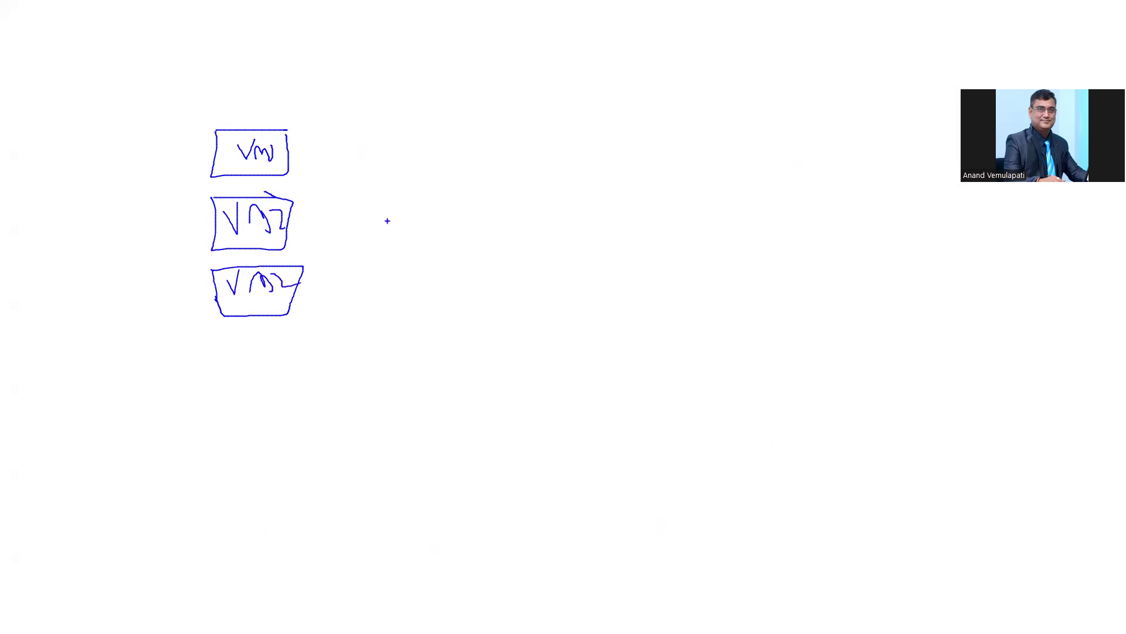
Step: Draw an ALB box, connect the VM boxes to it, and add circle B to its right
left_click_drag(449, 186, 517, 186)
mouse_move(448, 186)
left_mouse_down()
mouse_move(524, 267)
mouse_move(547, 266)
left_mouse_up()
left_click_drag(497, 183, 549, 265)
mouse_move(461, 216)
left_mouse_down()
mouse_move(460, 242)
mouse_move(478, 220)
mouse_move(516, 238)
mouse_move(526, 226)
mouse_move(494, 233)
mouse_move(280, 168)
mouse_move(309, 189)
left_mouse_up()
left_click_drag(286, 229, 442, 228)
left_click_drag(312, 220, 335, 240)
mouse_move(300, 287)
left_mouse_down()
mouse_move(485, 250)
mouse_move(334, 299)
mouse_move(361, 290)
left_mouse_up()
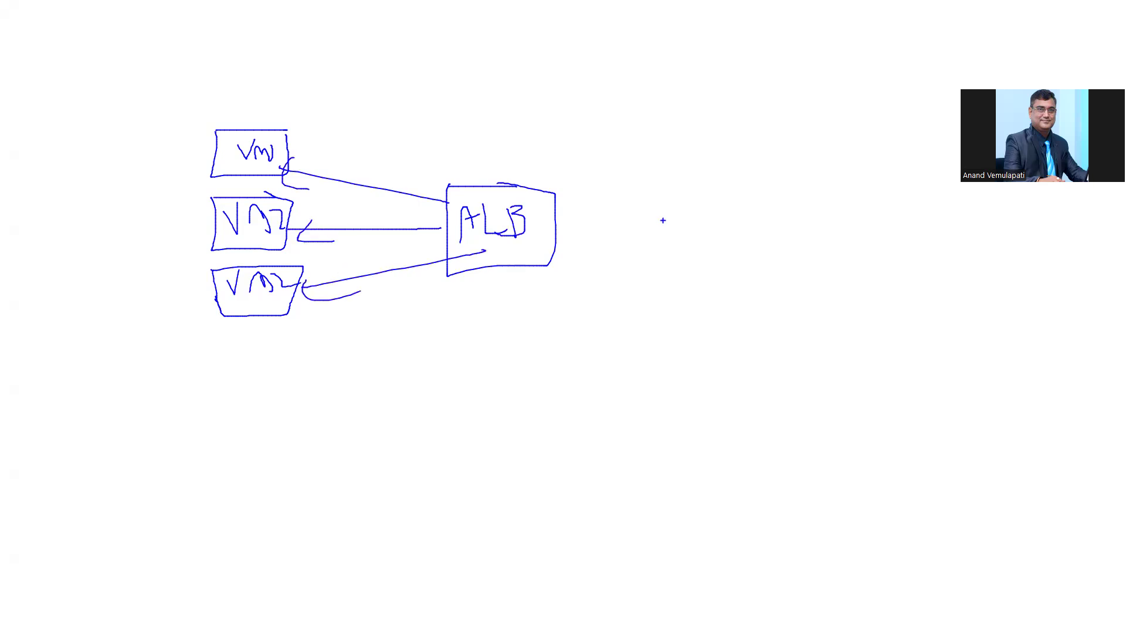
mouse_move(658, 202)
left_mouse_down()
mouse_move(678, 250)
mouse_move(640, 200)
mouse_move(660, 244)
mouse_move(666, 224)
mouse_move(655, 243)
mouse_move(561, 226)
mouse_move(567, 215)
mouse_move(603, 233)
left_mouse_up()
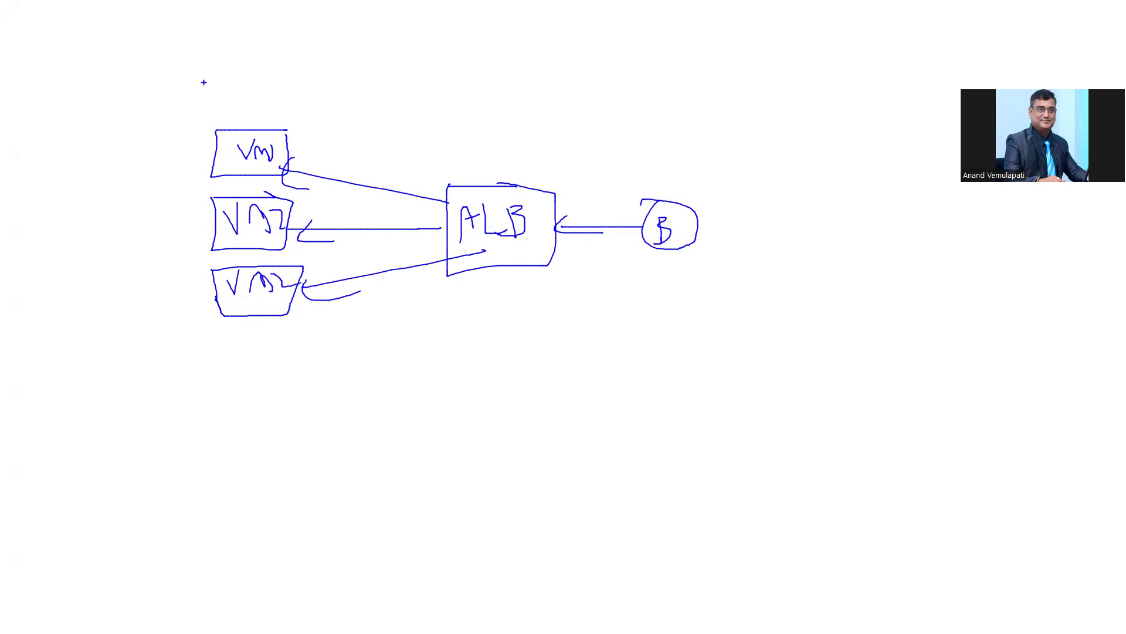
Step: Write B-Pool above the VM group and FIP above the ALB box
mouse_move(211, 82)
left_mouse_down()
mouse_move(212, 115)
mouse_move(216, 98)
mouse_move(212, 115)
mouse_move(241, 101)
left_mouse_up()
mouse_move(253, 88)
left_mouse_down()
mouse_move(260, 124)
mouse_move(258, 101)
mouse_move(280, 98)
left_mouse_up()
left_click_drag(283, 98, 320, 108)
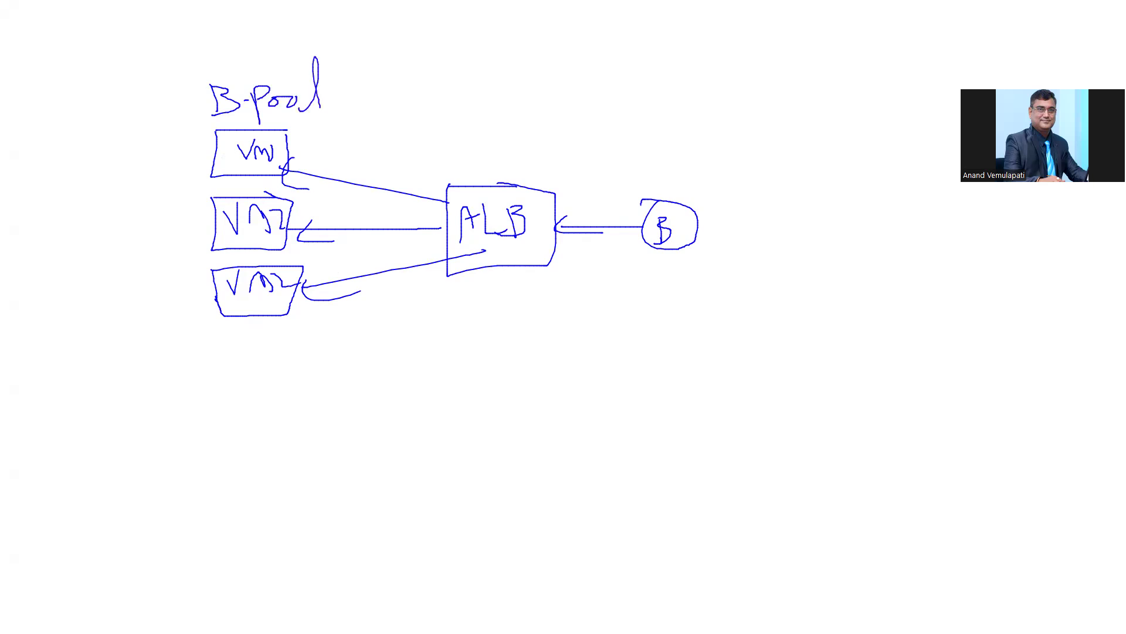
mouse_move(467, 145)
left_mouse_down()
mouse_move(469, 174)
mouse_move(485, 142)
left_mouse_up()
mouse_move(471, 156)
left_mouse_down()
mouse_move(511, 153)
mouse_move(513, 176)
mouse_move(522, 143)
left_mouse_up()
mouse_move(491, 174)
left_mouse_down()
mouse_move(541, 170)
mouse_move(546, 185)
mouse_move(552, 143)
mouse_move(543, 160)
left_mouse_up()
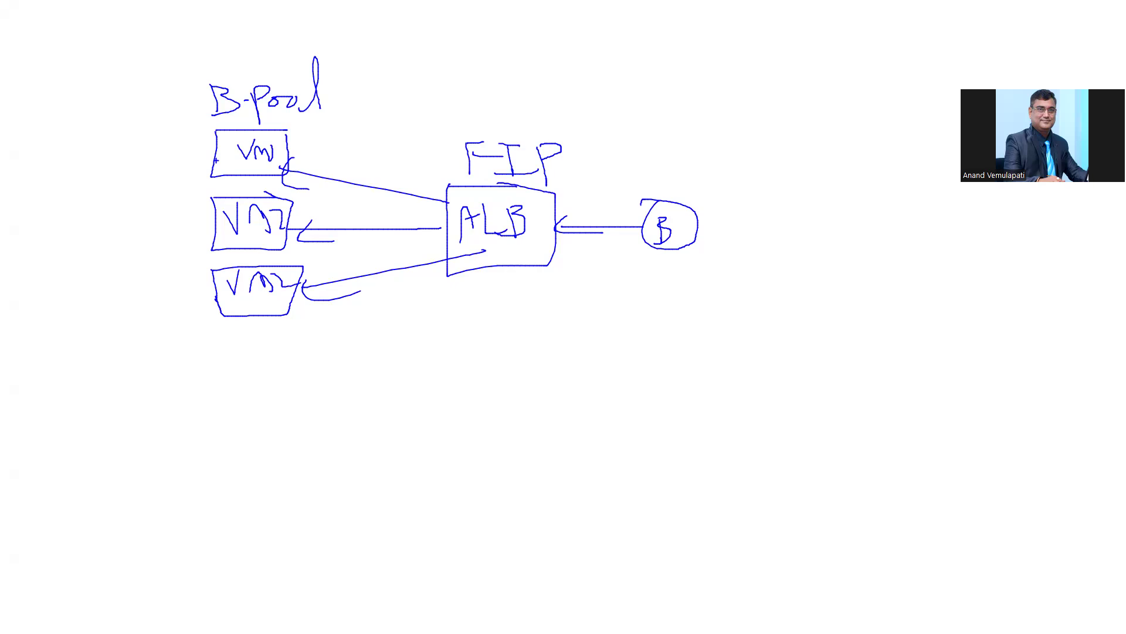
Step: Draw incoming arrows pointing into VM1, VM2 and VM3
left_click_drag(171, 161, 218, 150)
left_click_drag(198, 145, 188, 163)
left_click_drag(174, 217, 211, 218)
left_click_drag(200, 210, 193, 236)
left_click_drag(169, 292, 218, 291)
left_click_drag(203, 286, 198, 304)
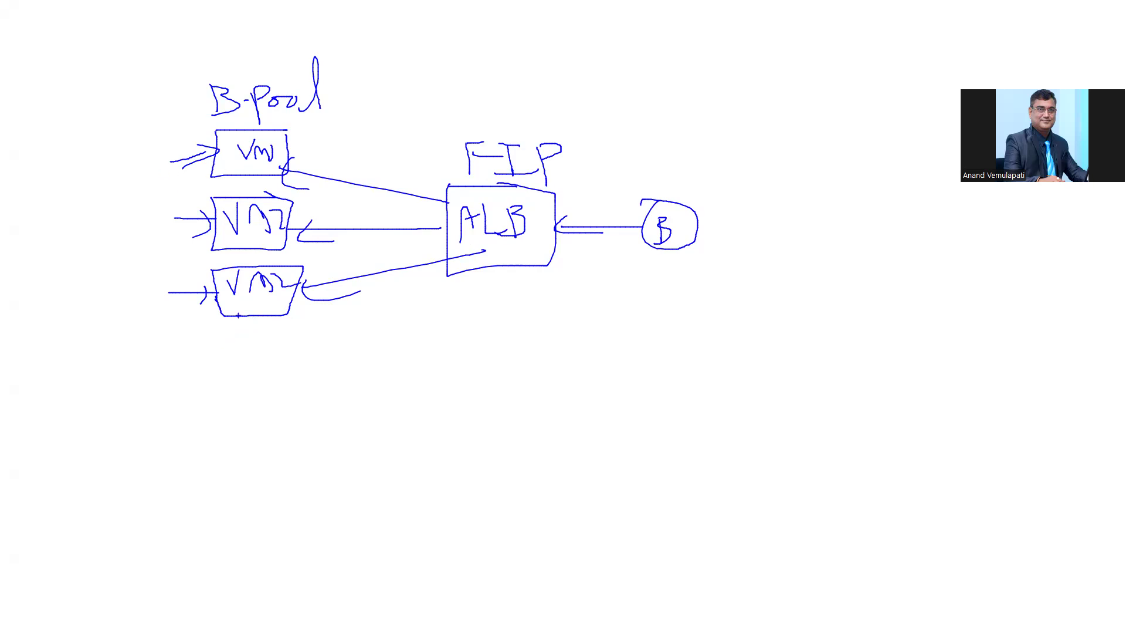
Step: Add a fourth box labelled VM4 under VM3
left_click_drag(218, 337, 297, 333)
mouse_move(216, 338)
left_mouse_down()
mouse_move(216, 373)
mouse_move(286, 328)
left_mouse_up()
mouse_move(224, 347)
left_mouse_down()
mouse_move(235, 359)
mouse_move(246, 339)
mouse_move(270, 352)
left_mouse_up()
left_click_drag(280, 339, 291, 355)
left_click_drag(290, 349, 290, 365)
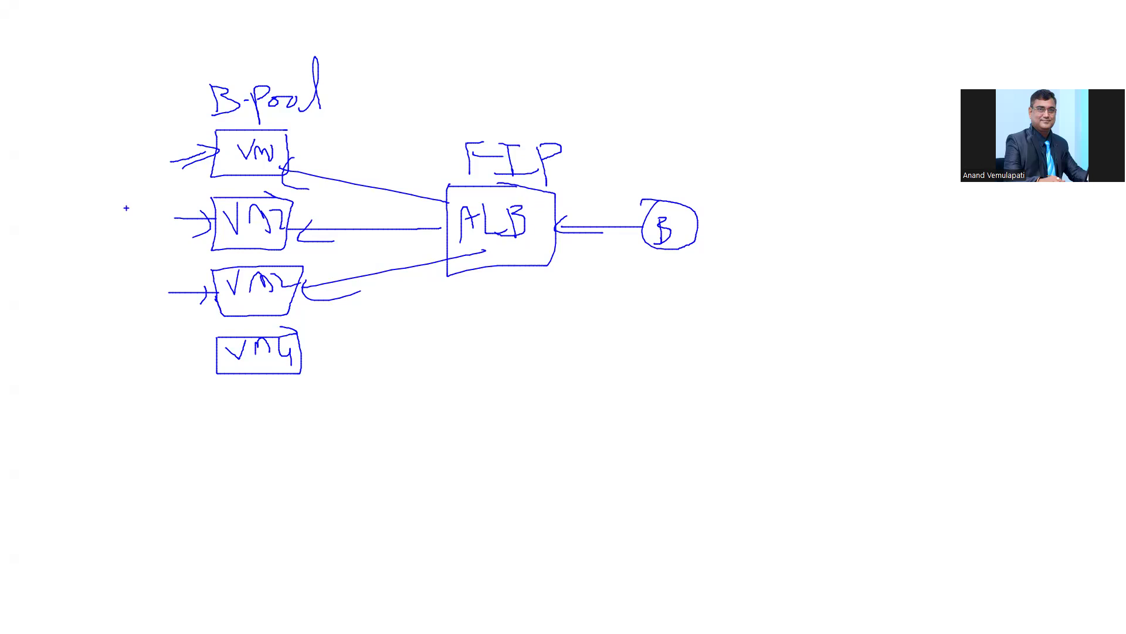
Step: Draw an ILB box left of the VMs and connect it to VM1 and VM3
mouse_move(96, 215)
left_mouse_down()
mouse_move(150, 209)
mouse_move(150, 251)
left_mouse_up()
mouse_move(133, 202)
left_mouse_down()
mouse_move(151, 252)
mouse_move(111, 242)
mouse_move(122, 223)
mouse_move(130, 253)
mouse_move(140, 234)
mouse_move(119, 241)
left_mouse_up()
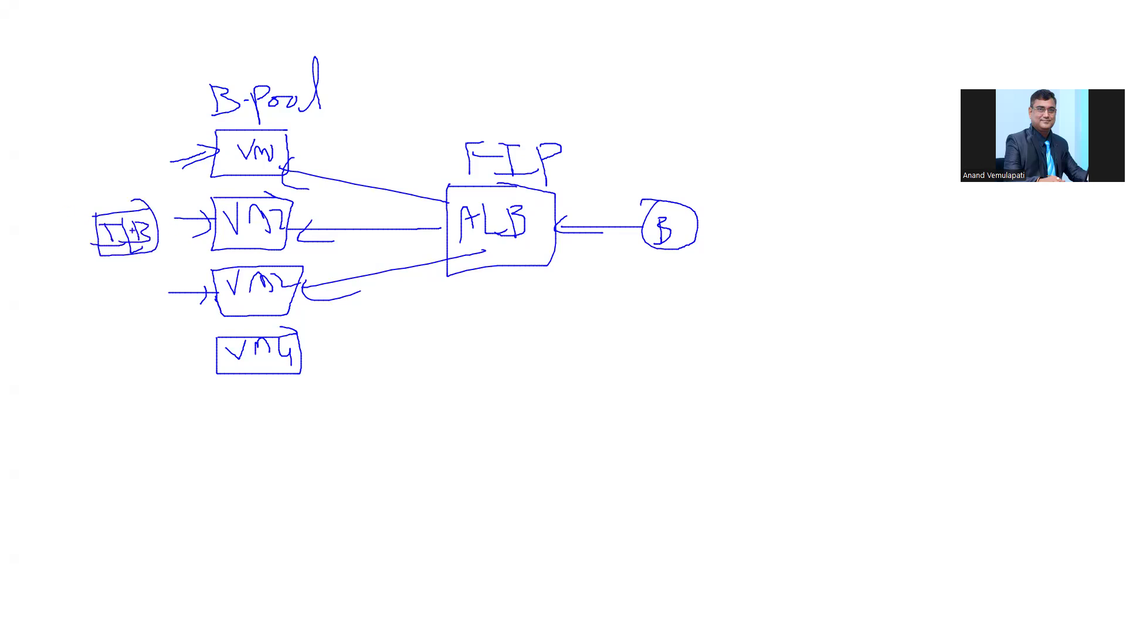
mouse_move(206, 171)
left_mouse_down()
mouse_move(151, 207)
mouse_move(200, 226)
left_mouse_up()
mouse_move(197, 273)
left_mouse_down()
mouse_move(159, 247)
mouse_move(169, 206)
left_mouse_up()
Step: Draw DB boxes on the far left and link each to the ILB
left_click_drag(22, 152, 45, 151)
mouse_move(24, 154)
left_mouse_down()
mouse_move(45, 148)
mouse_move(37, 176)
mouse_move(48, 187)
left_mouse_up()
left_click_drag(54, 172, 75, 215)
mouse_move(20, 215)
left_mouse_down()
mouse_move(29, 243)
mouse_move(73, 218)
mouse_move(16, 271)
mouse_move(58, 308)
mouse_move(61, 272)
mouse_move(28, 297)
mouse_move(65, 288)
mouse_move(61, 303)
left_mouse_up()
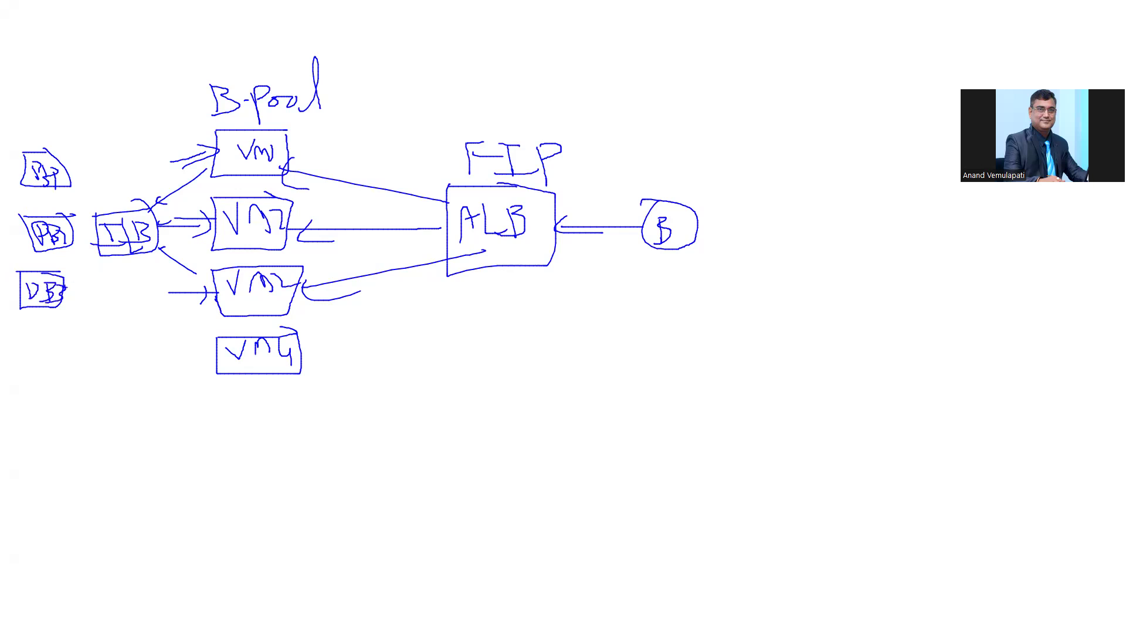
left_click_drag(265, 153, 274, 152)
mouse_move(97, 238)
left_mouse_down()
mouse_move(75, 183)
mouse_move(58, 186)
left_mouse_up()
mouse_move(89, 223)
left_mouse_down()
mouse_move(69, 232)
mouse_move(62, 287)
mouse_move(97, 282)
left_mouse_up()
mouse_move(103, 186)
left_mouse_down()
mouse_move(113, 212)
mouse_move(126, 202)
left_mouse_up()
Step: Label the ILB's private IP, loop the VMs, ALB and B together, then exit the whiteboard
left_click_drag(139, 185, 141, 194)
left_click_drag(137, 176, 139, 205)
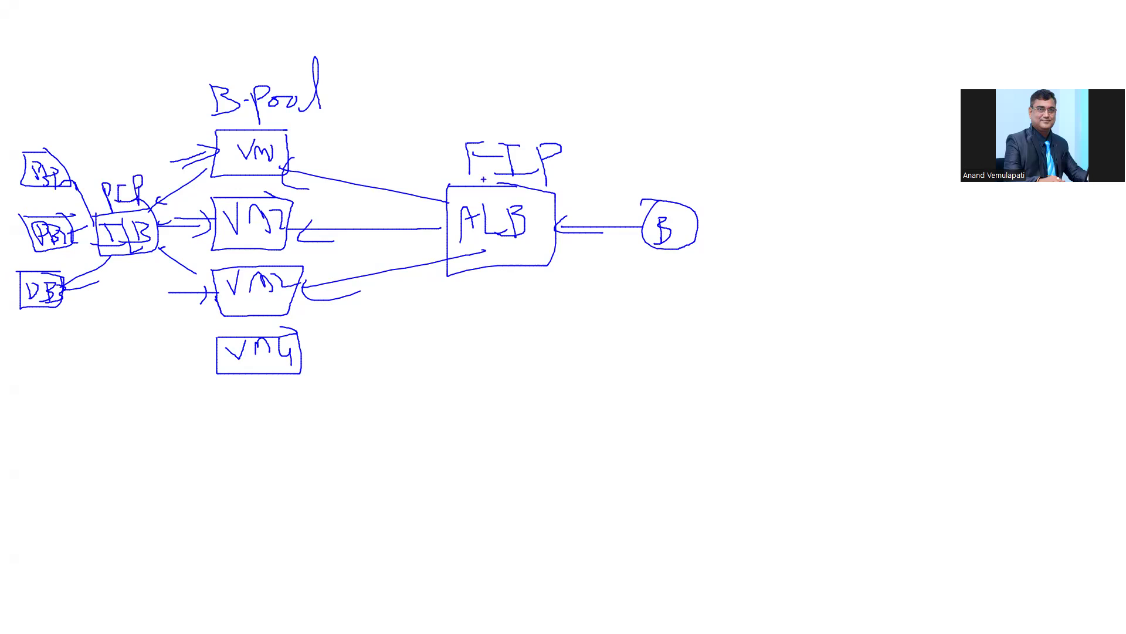
mouse_move(176, 66)
left_mouse_down()
mouse_move(161, 369)
mouse_move(787, 222)
mouse_move(781, 156)
mouse_move(335, 50)
mouse_move(177, 59)
left_mouse_up()
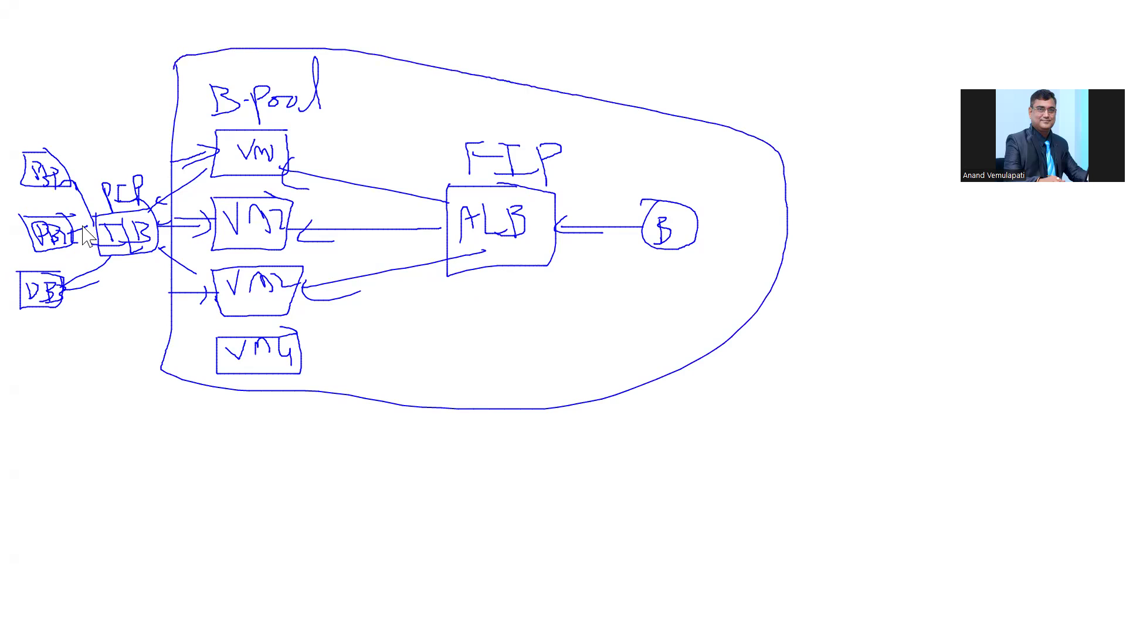
key("Escape")
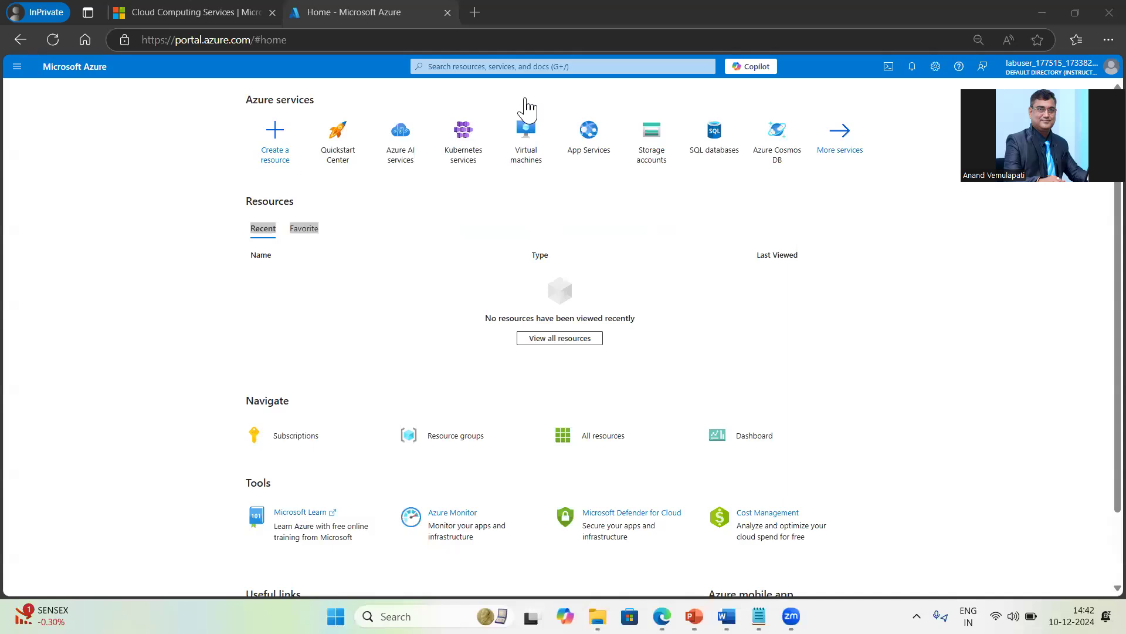
Step: Search vmss, go to Virtual machine scale sets, and start creating a new scale set
left_click(506, 68)
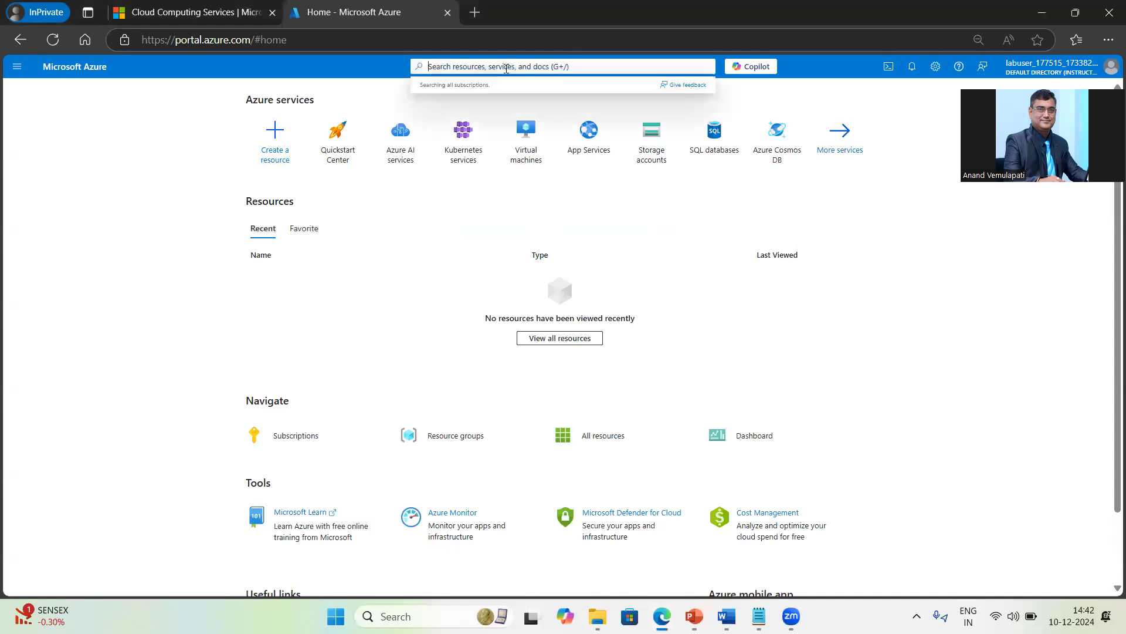
type("vmss")
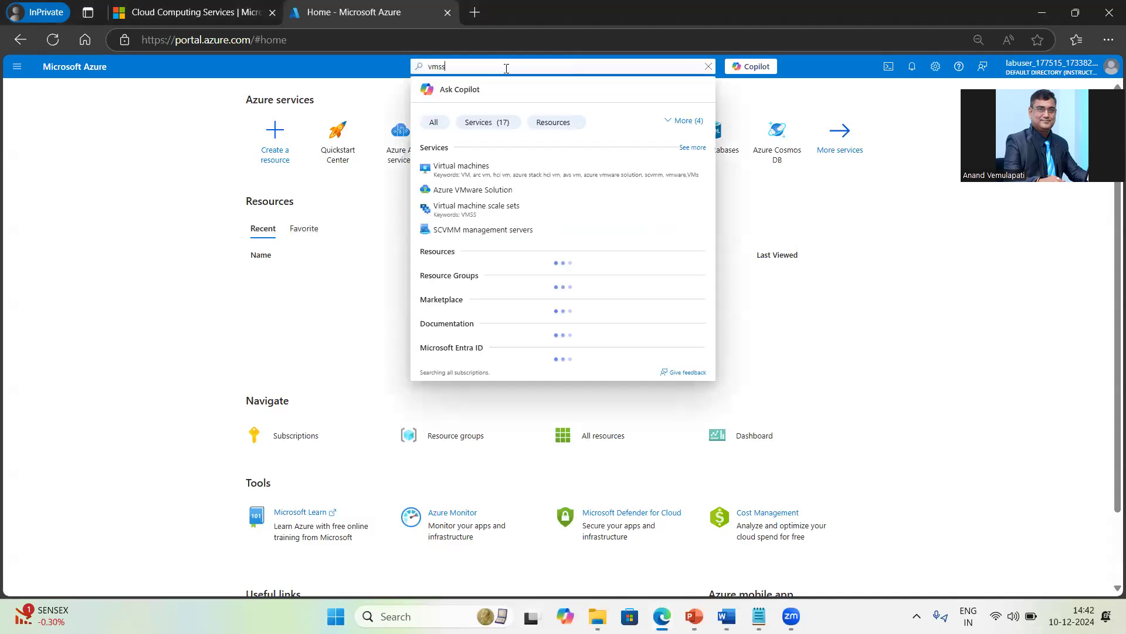
left_click(469, 169)
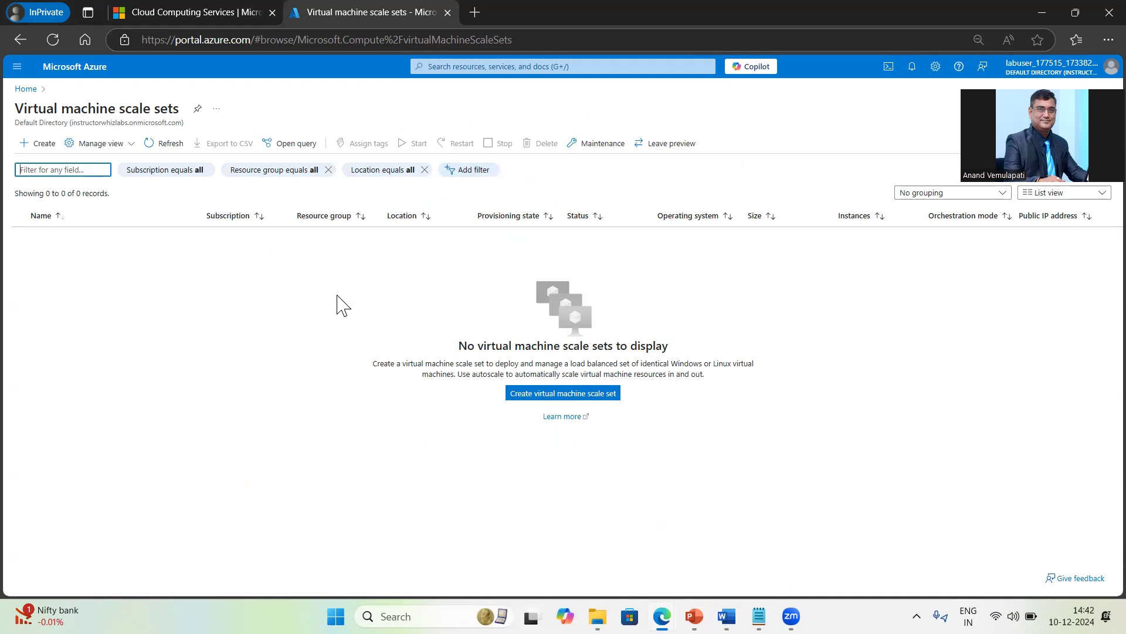
left_click(42, 144)
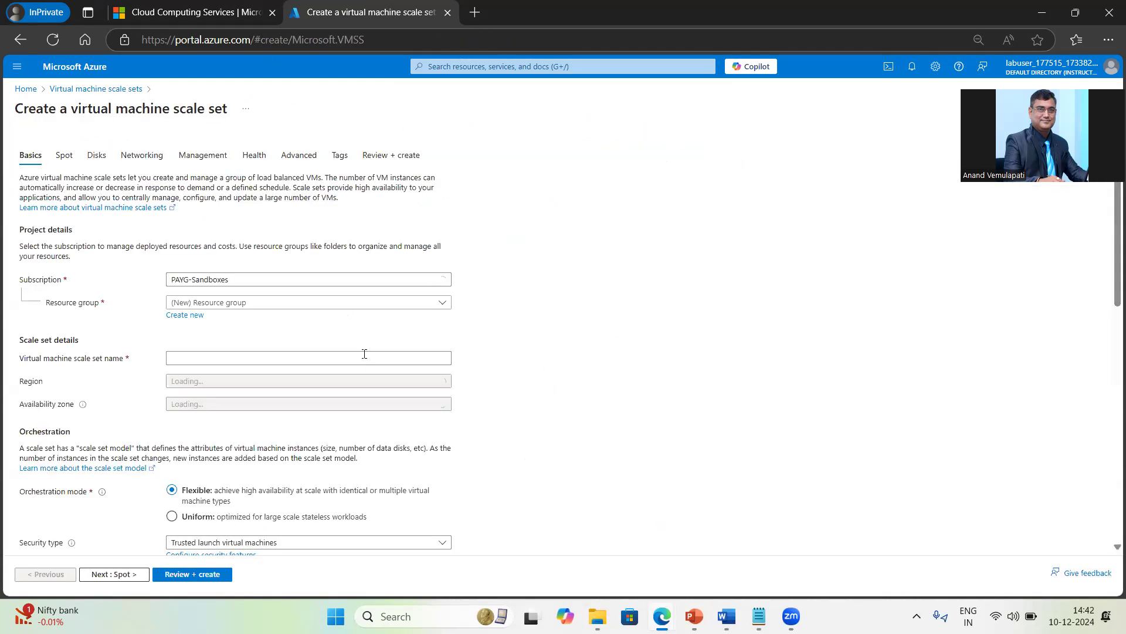
Step: Put the scale set in the East US sandbox resource group and name it vmss1
left_click(297, 303)
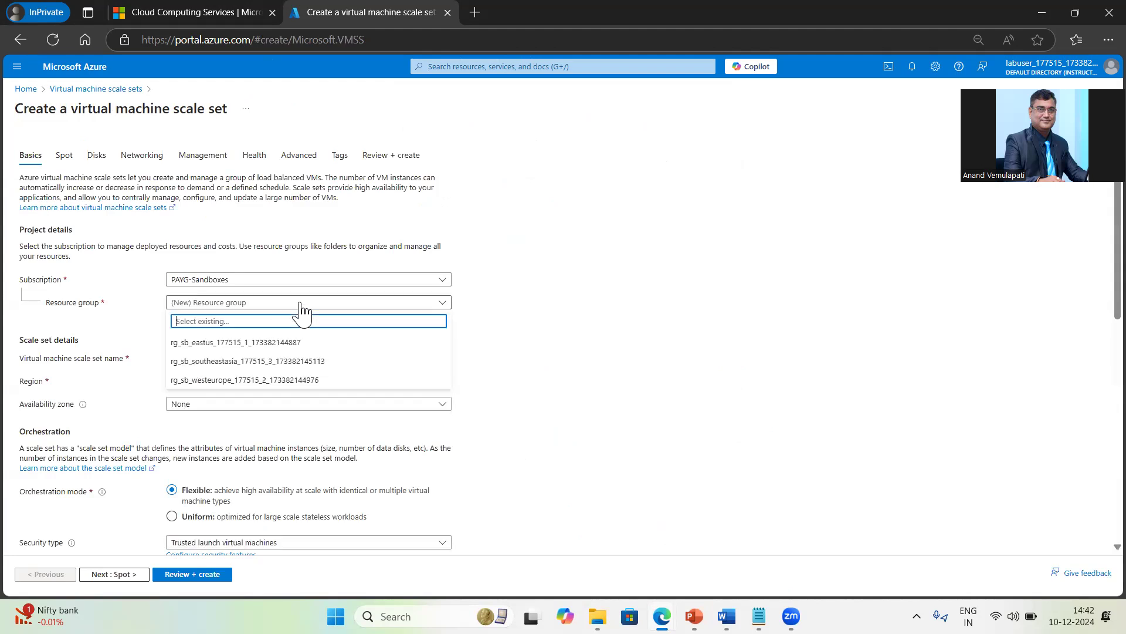
left_click(243, 346)
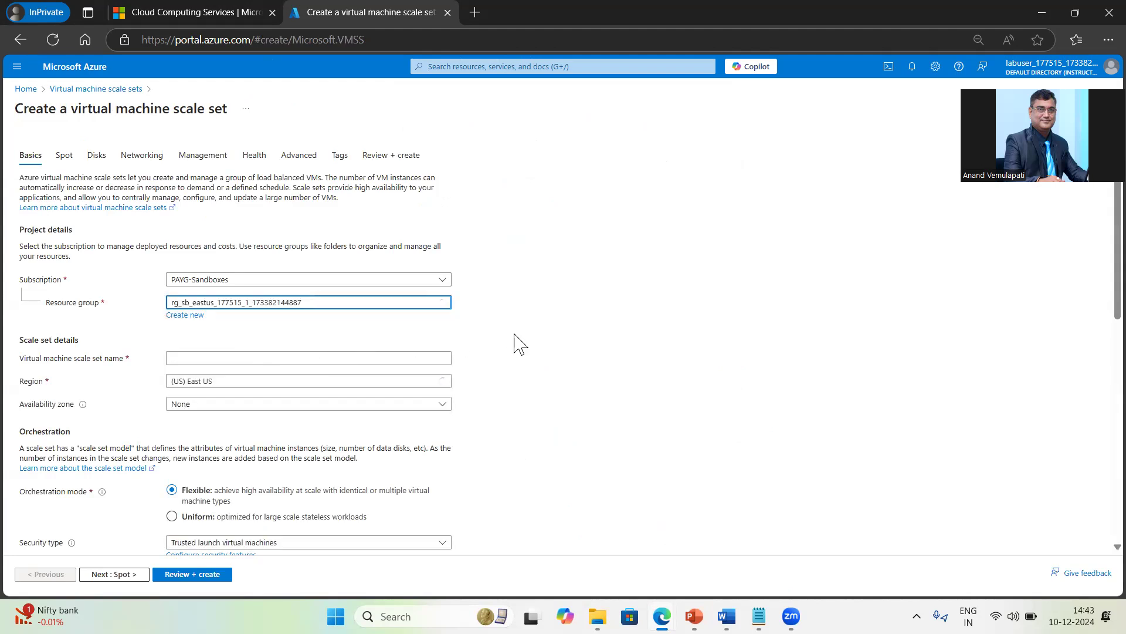
left_click(230, 355)
type("vmss1")
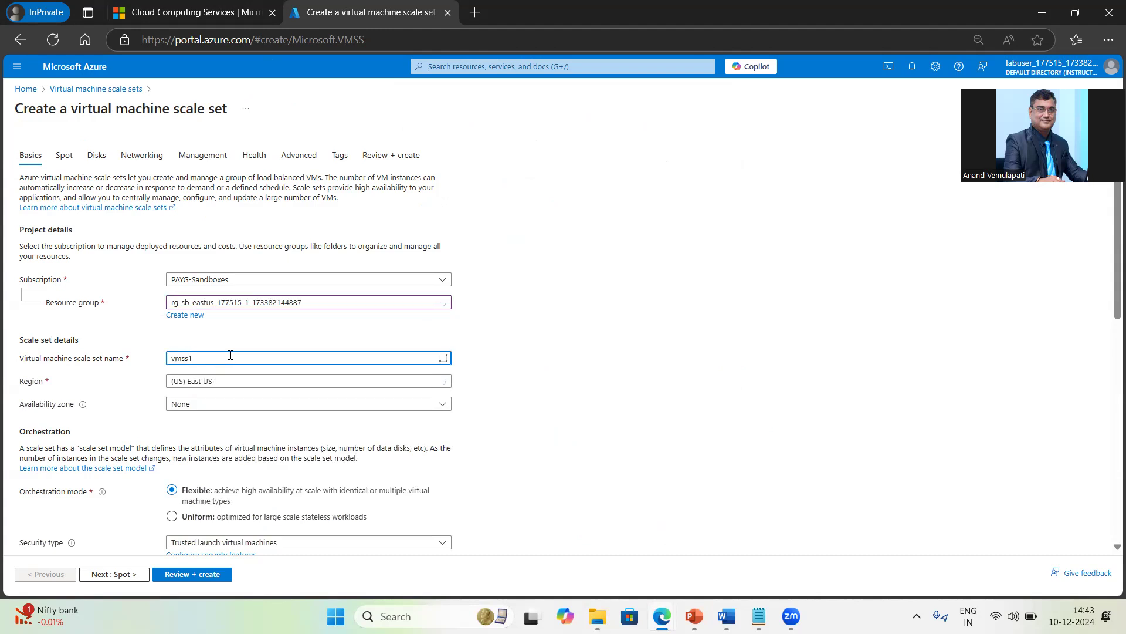
Step: Select availability Zones 1, 2 and 3
left_click(403, 408)
left_click(176, 420)
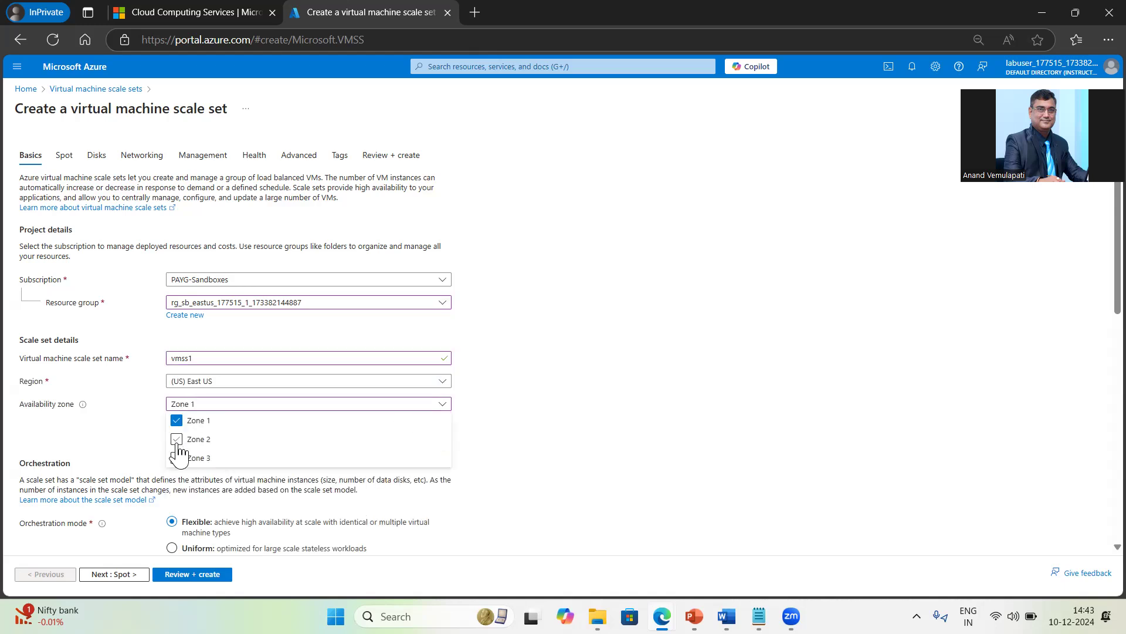
left_click(176, 439)
left_click(177, 459)
left_click(651, 452)
scroll(651, 452, "down", 4)
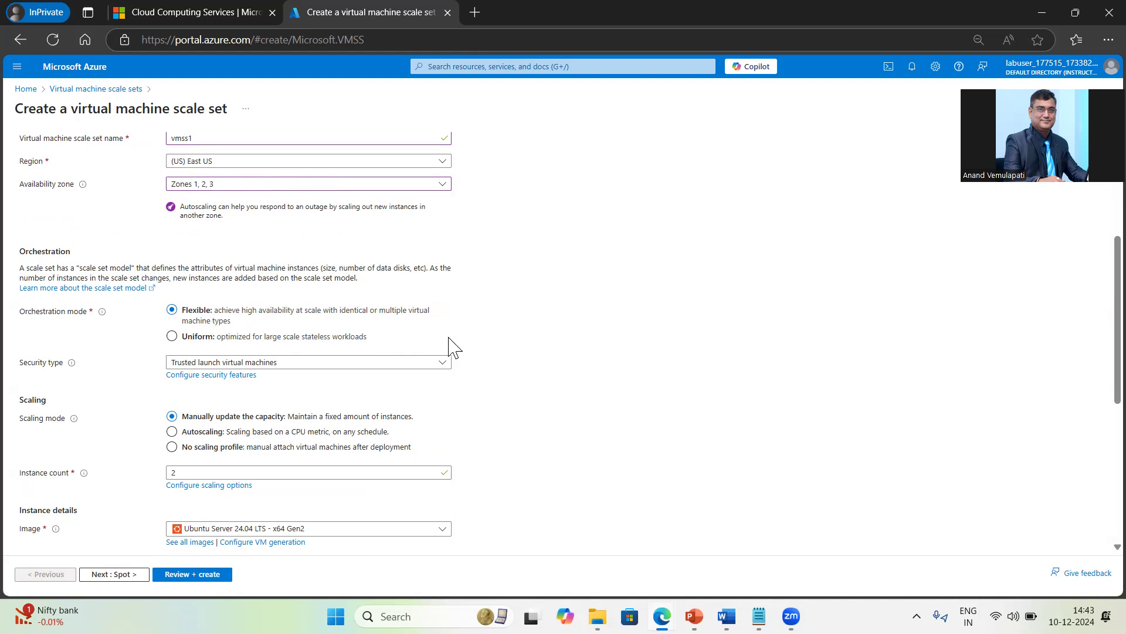
Step: Set the security type to Standard and change the instance count to 3
scroll(452, 347, "down", 1)
scroll(452, 347, "down", 2)
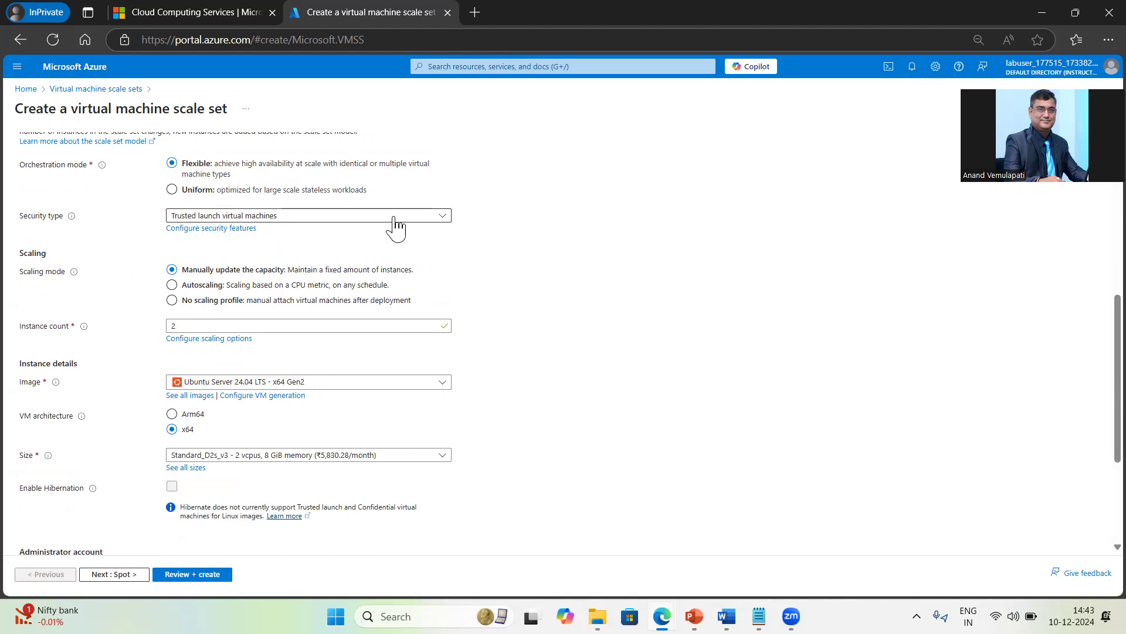
left_click(423, 218)
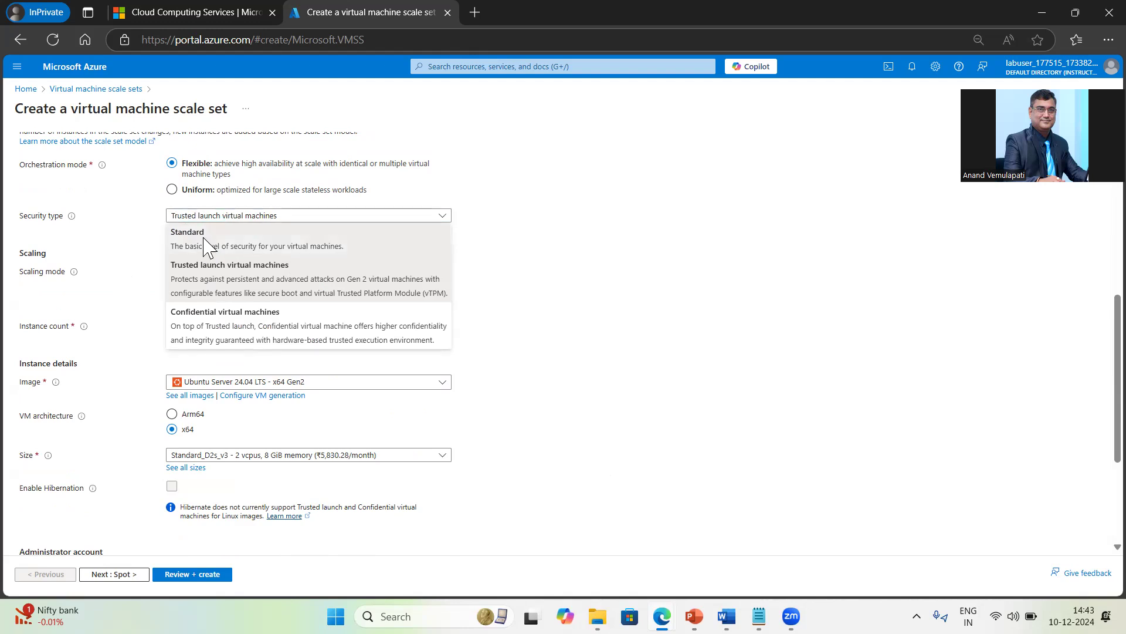
left_click(205, 245)
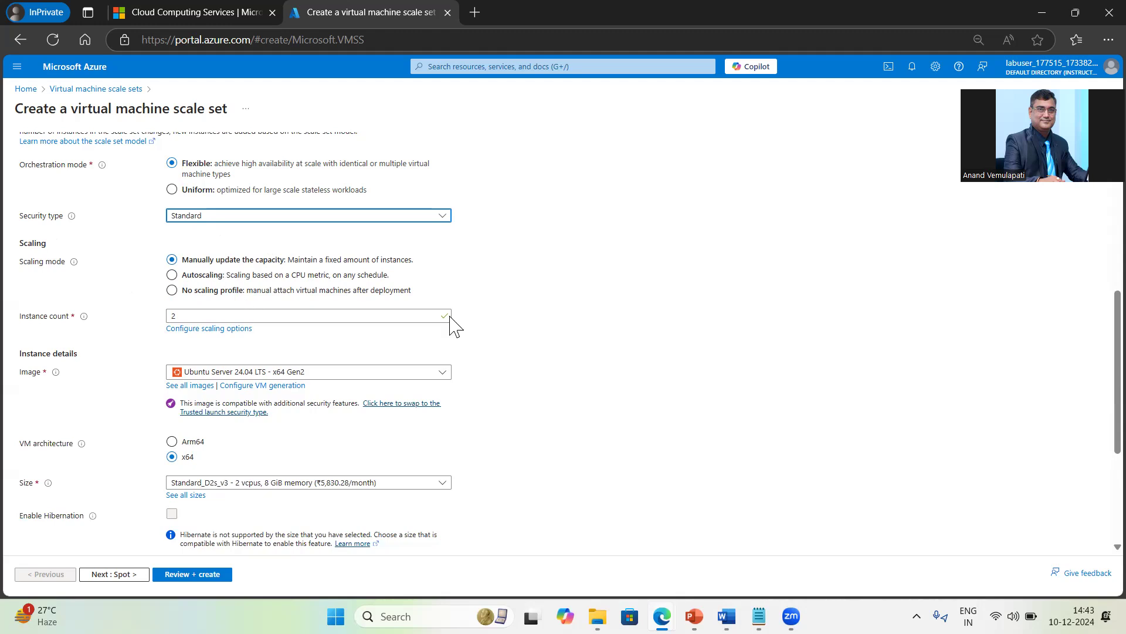
double_click(174, 315)
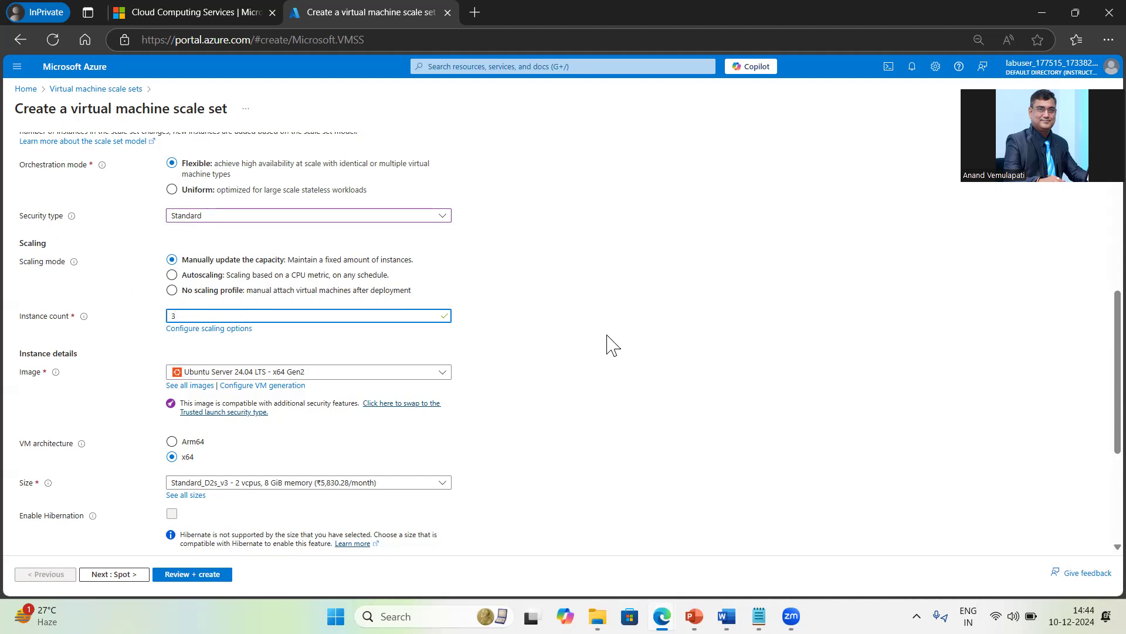
Step: Keep Ubuntu Server 24.04 LTS as the image and open the full VM size catalogue
scroll(607, 343, "down", 3)
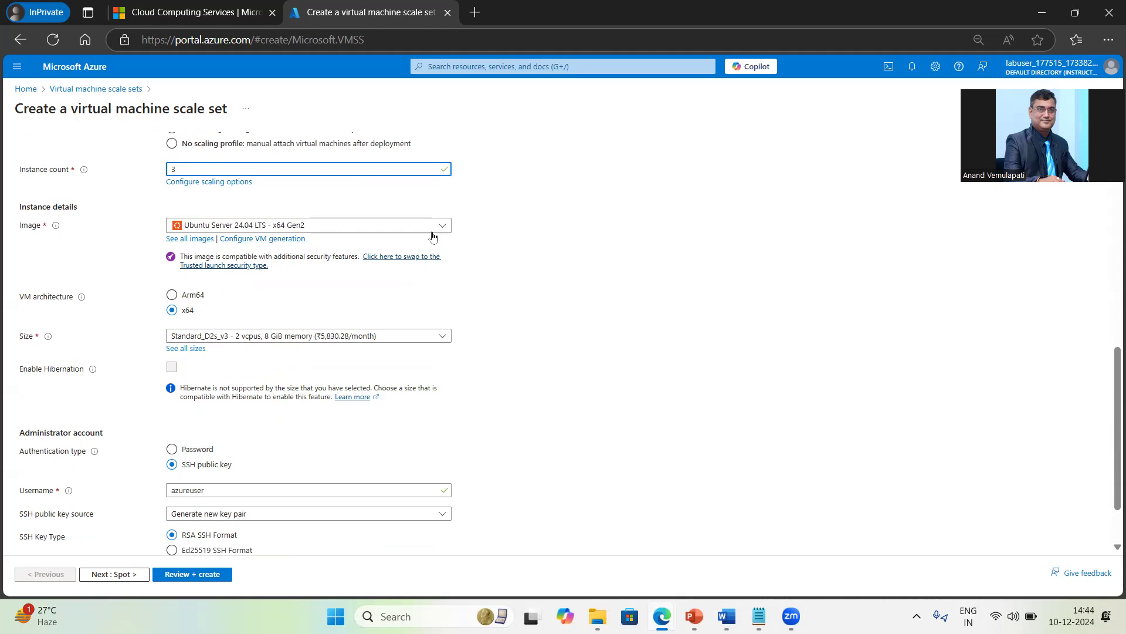
left_click(444, 226)
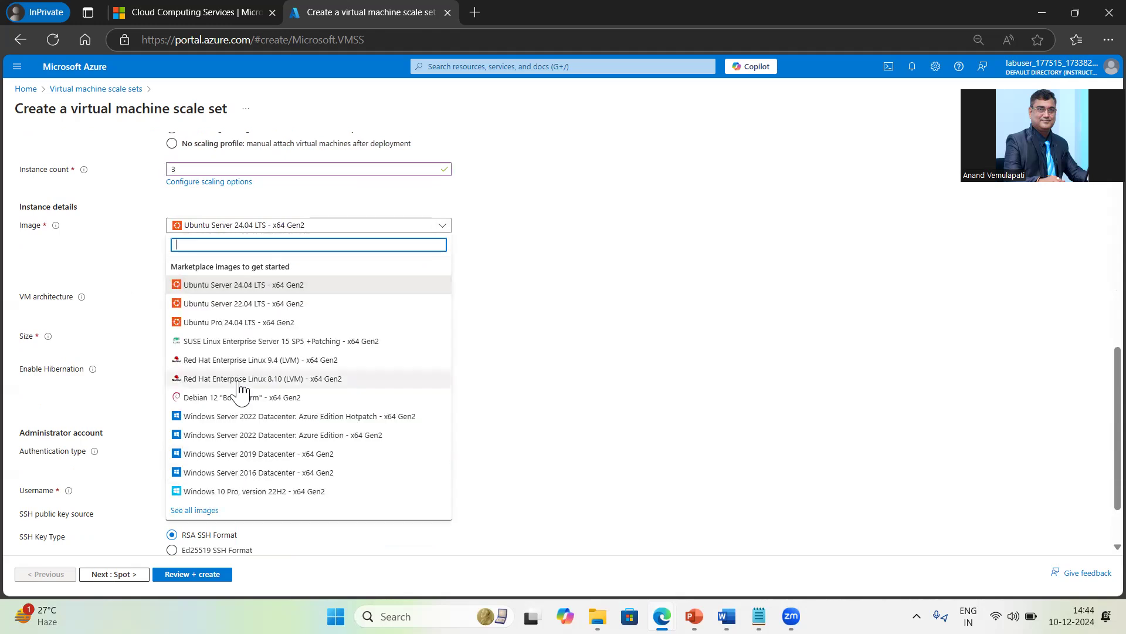
left_click(235, 286)
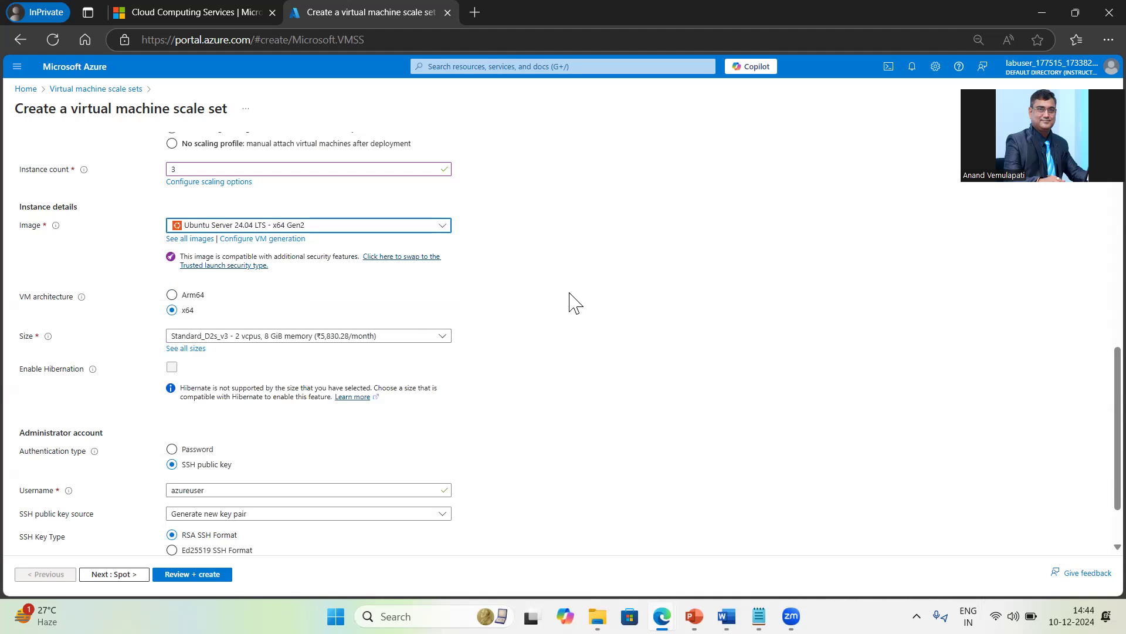
left_click(260, 341)
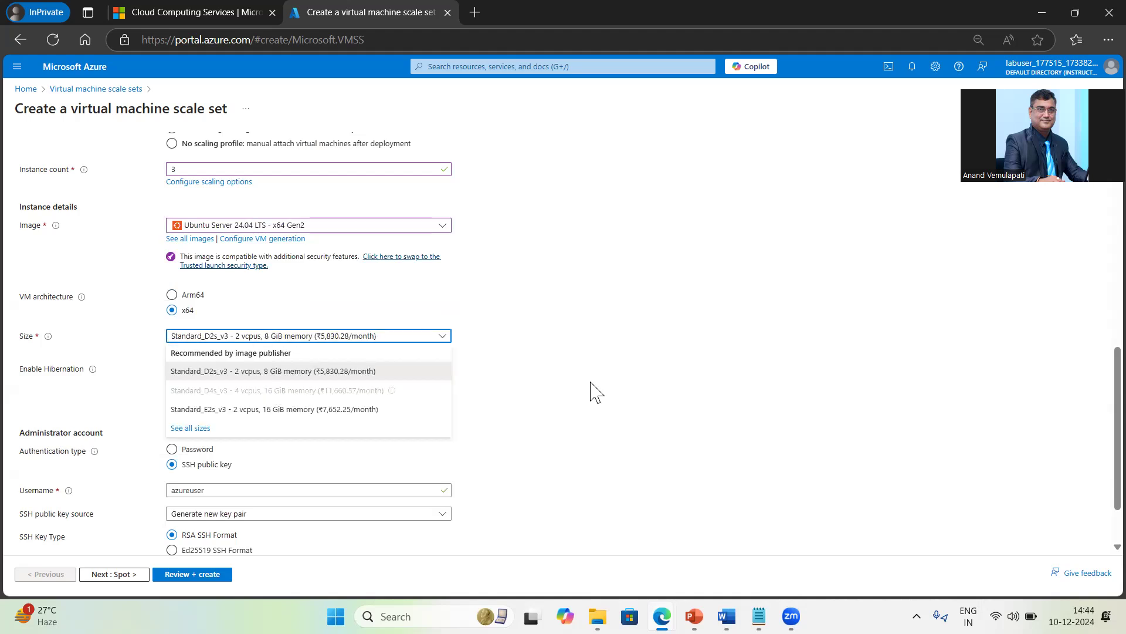
left_click(205, 429)
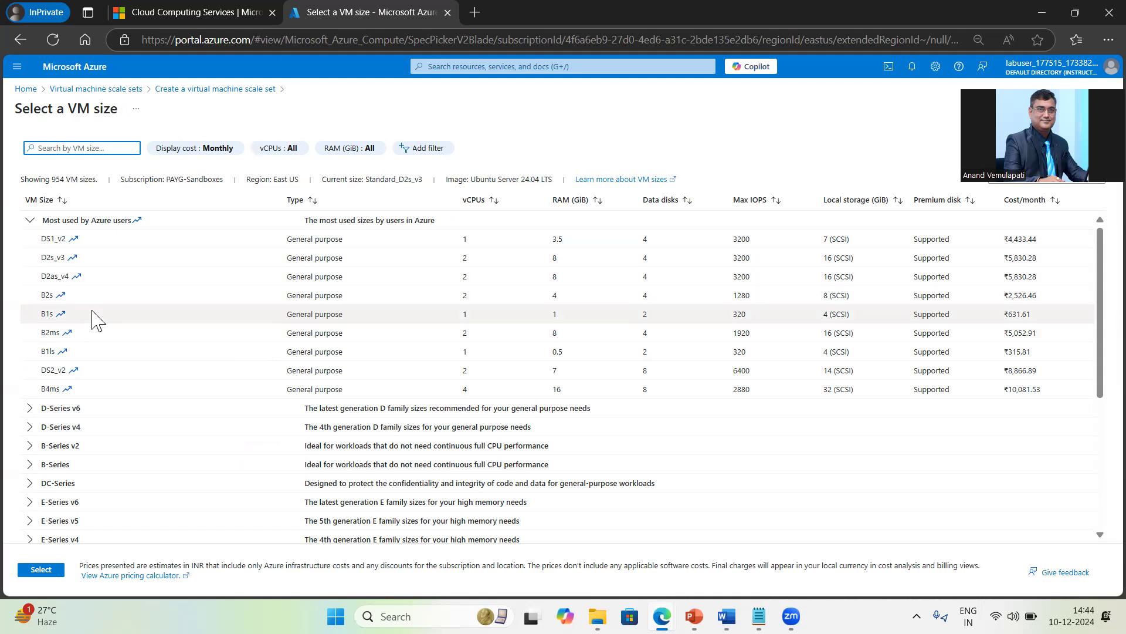
Step: Choose Standard_B2s (2 vCPUs, 4 GiB memory) as the scale set size
left_click(55, 301)
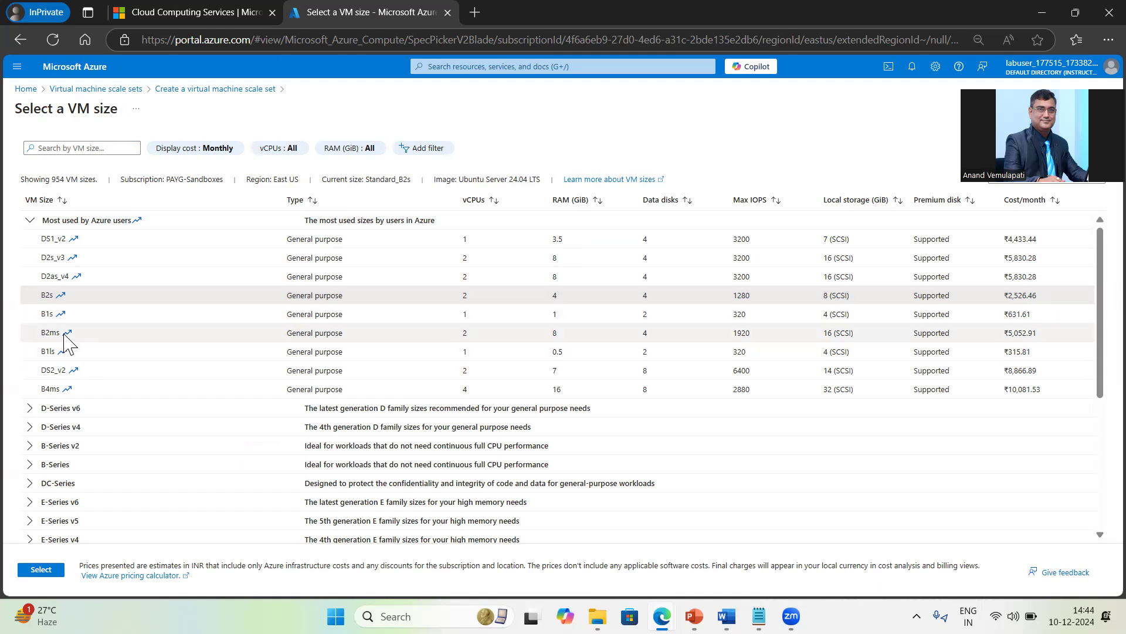
left_click(67, 343)
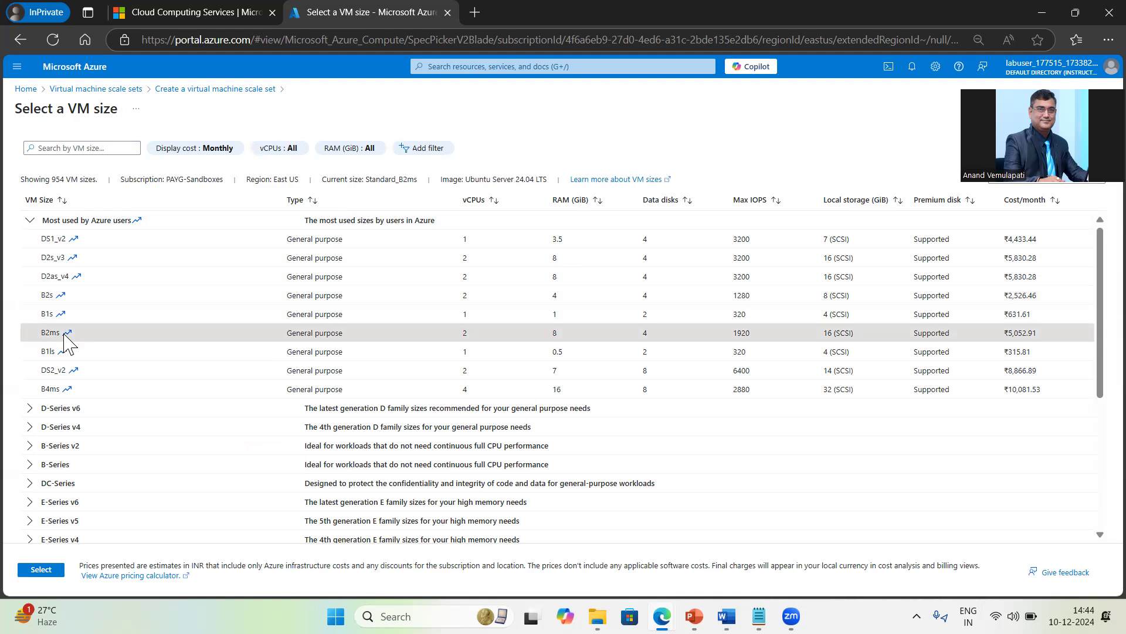
left_click(58, 298)
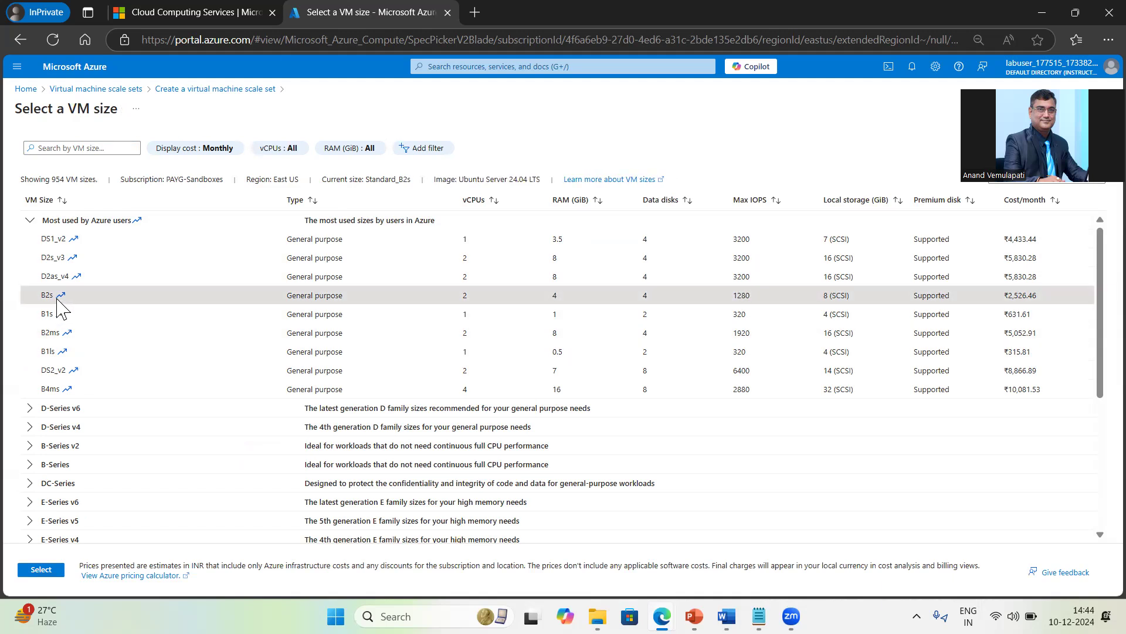
left_click(41, 570)
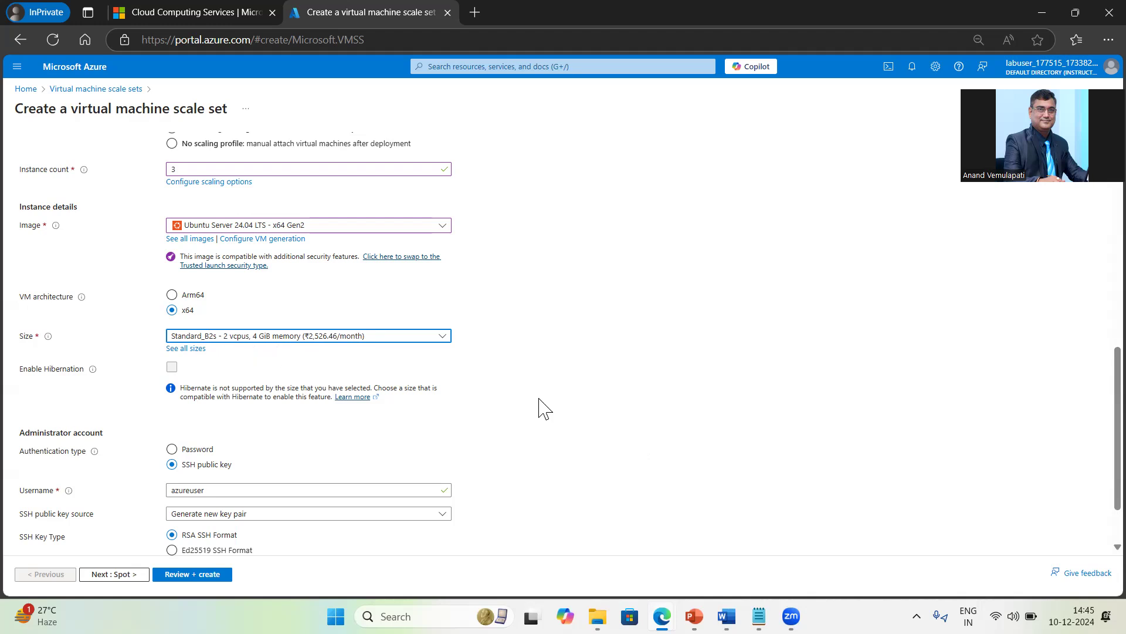
Step: Switch to password authentication, enter an admin username, and type and confirm the password
scroll(538, 411, "down", 2)
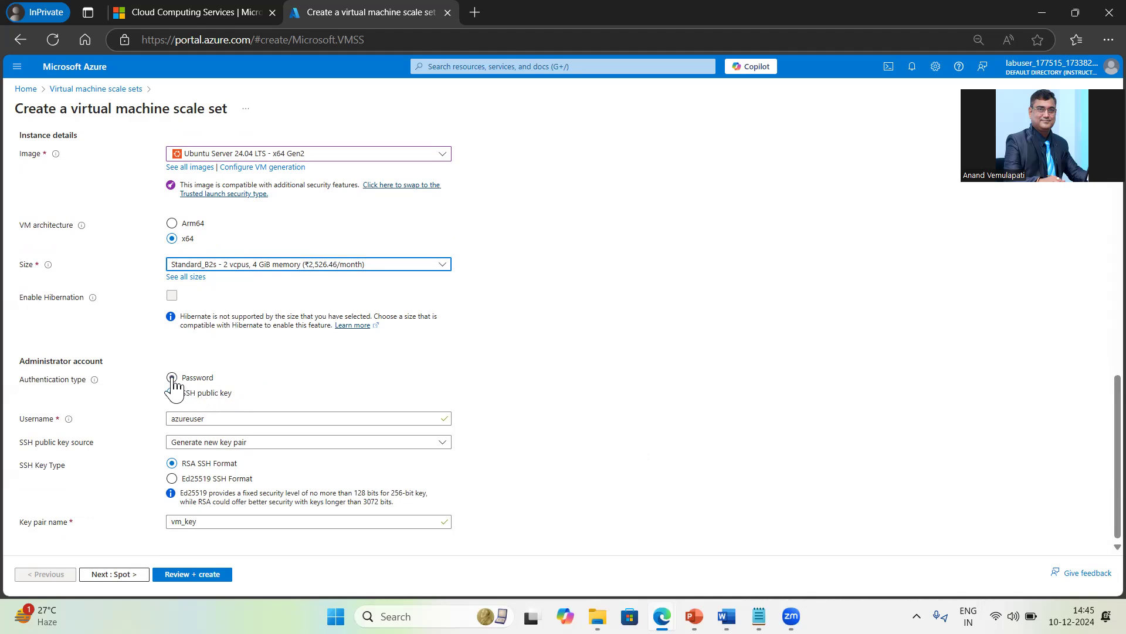
left_click(172, 377)
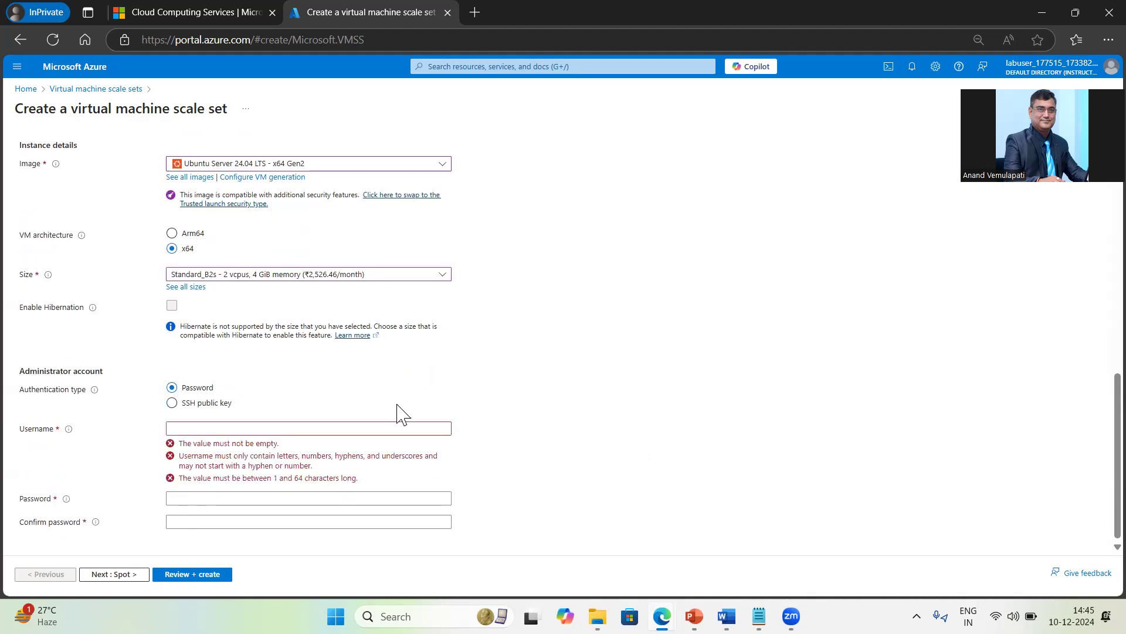
type("azure")
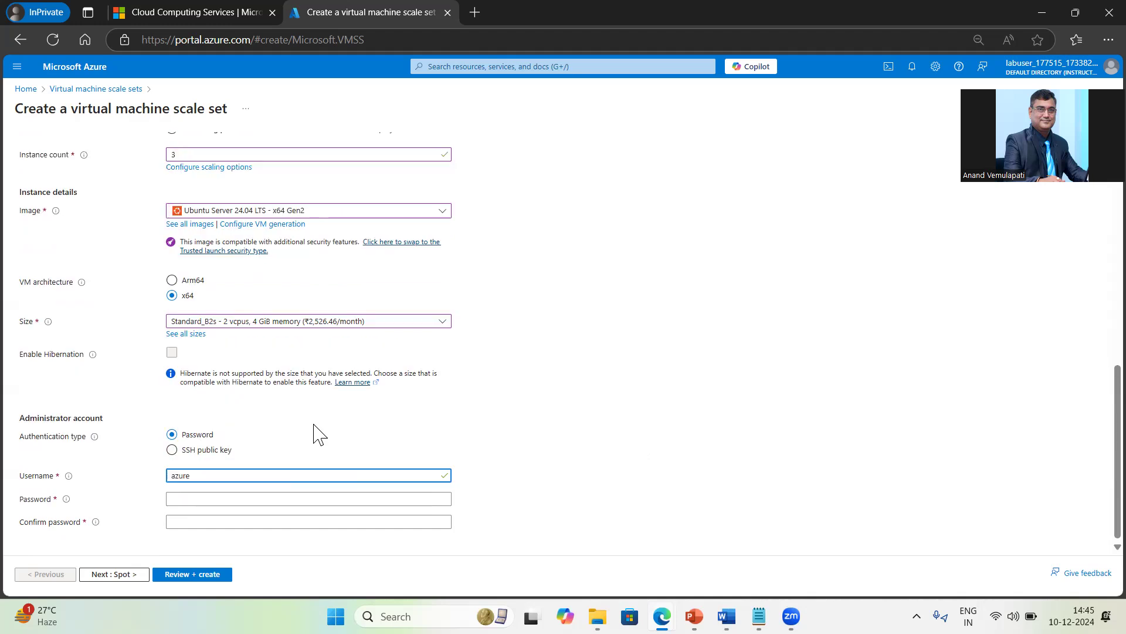
type("admin")
key("Tab")
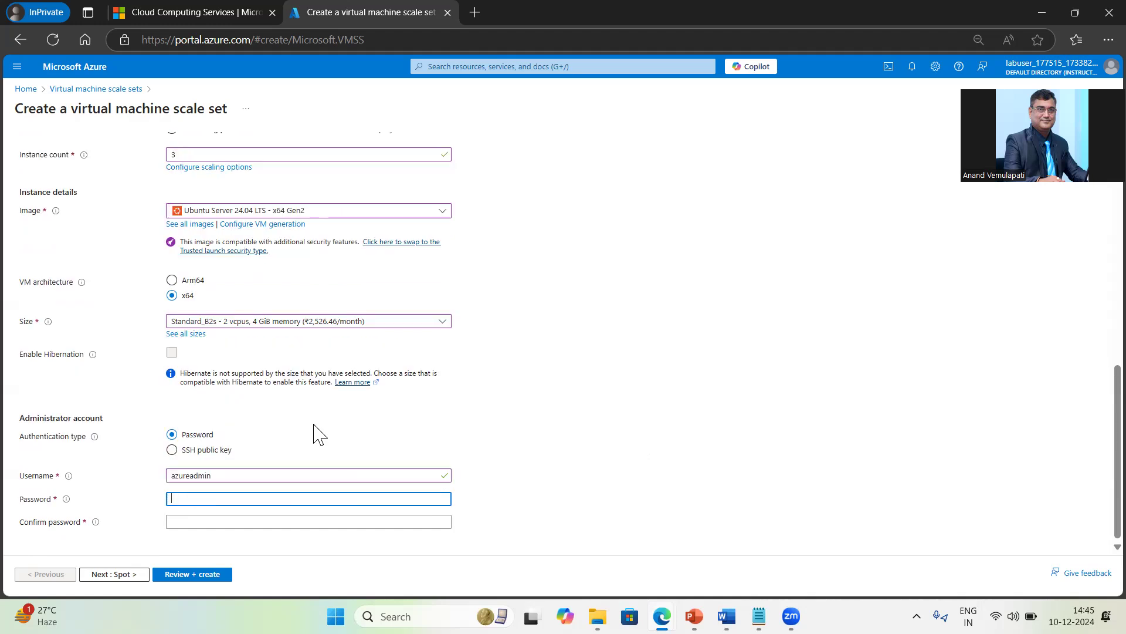
type("Azur")
key("BackSpace")
key("BackSpace")
key("BackSpace")
key("BackSpace")
type("•••••••••••••")
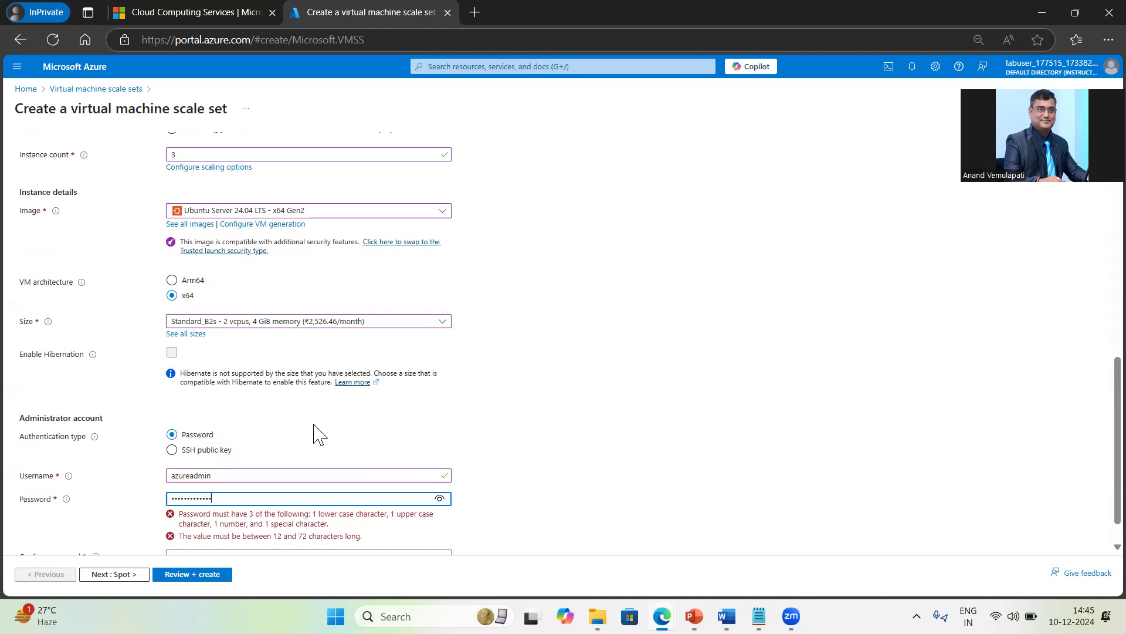
key("Tab")
type("•••••••••")
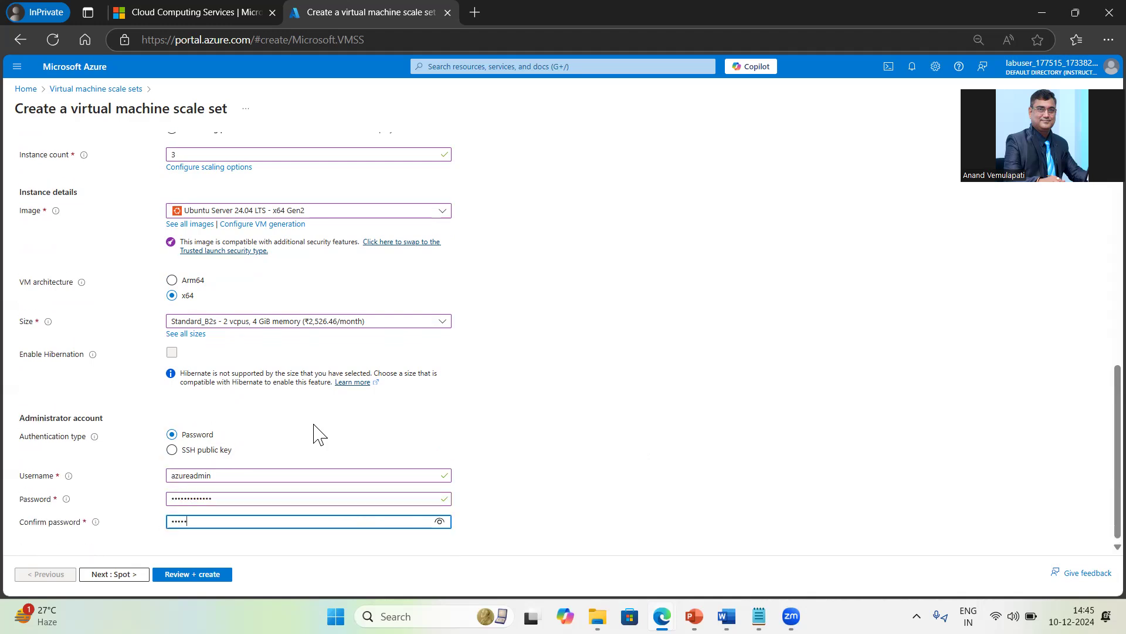
type("•••")
Step: Advance to the Spot tab and review its eviction settings, leaving Spot disabled
left_click(119, 574)
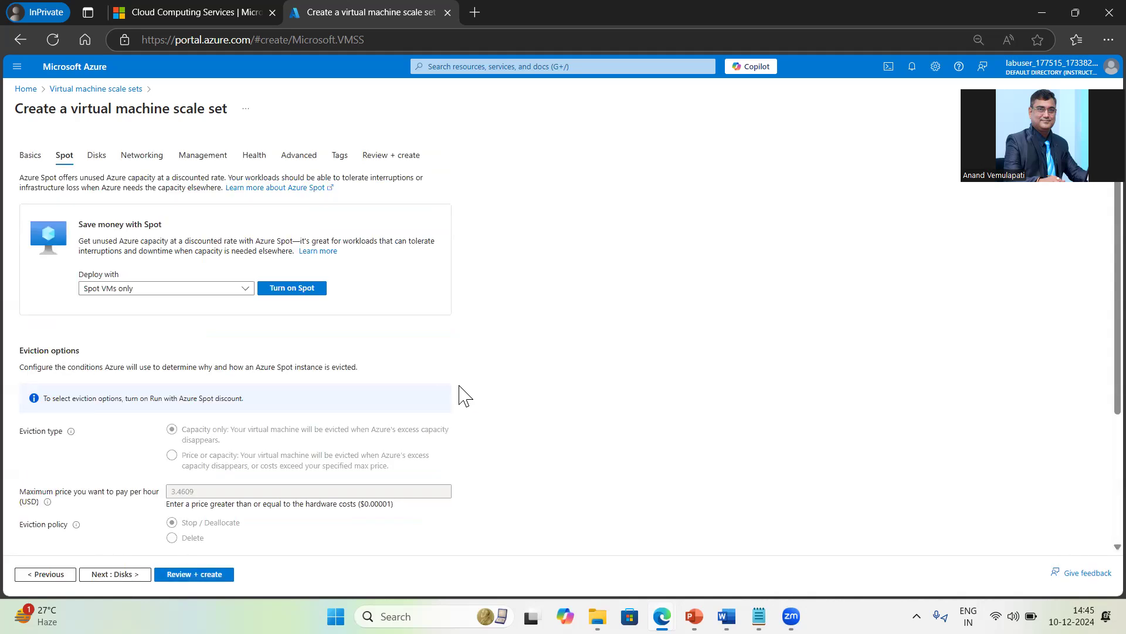
scroll(465, 396, "down", 3)
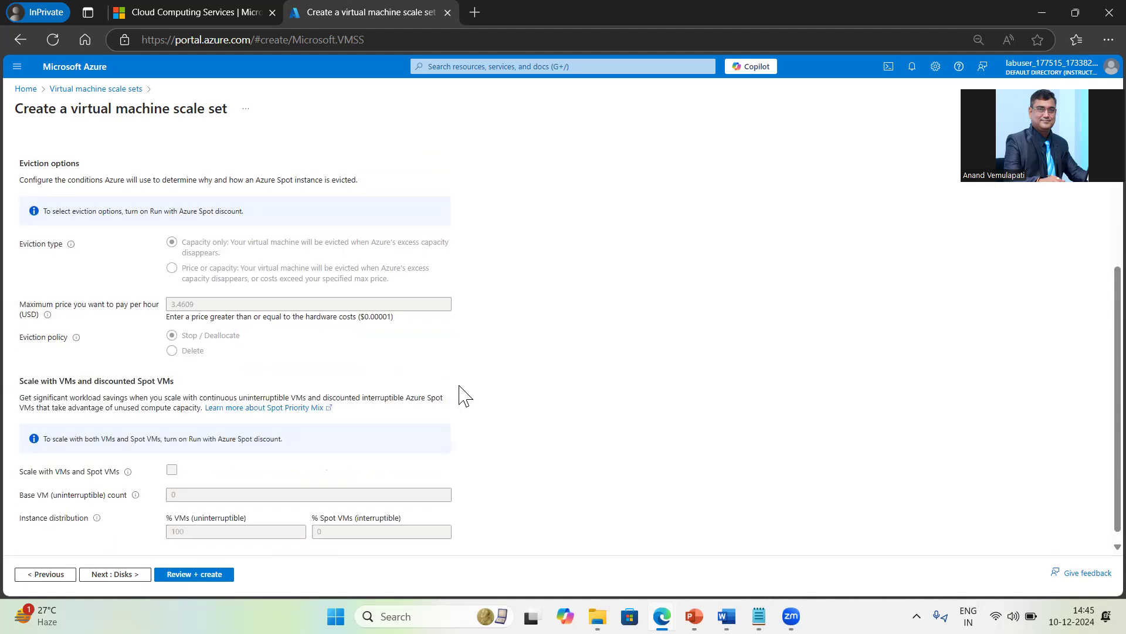
scroll(466, 396, "up", 3)
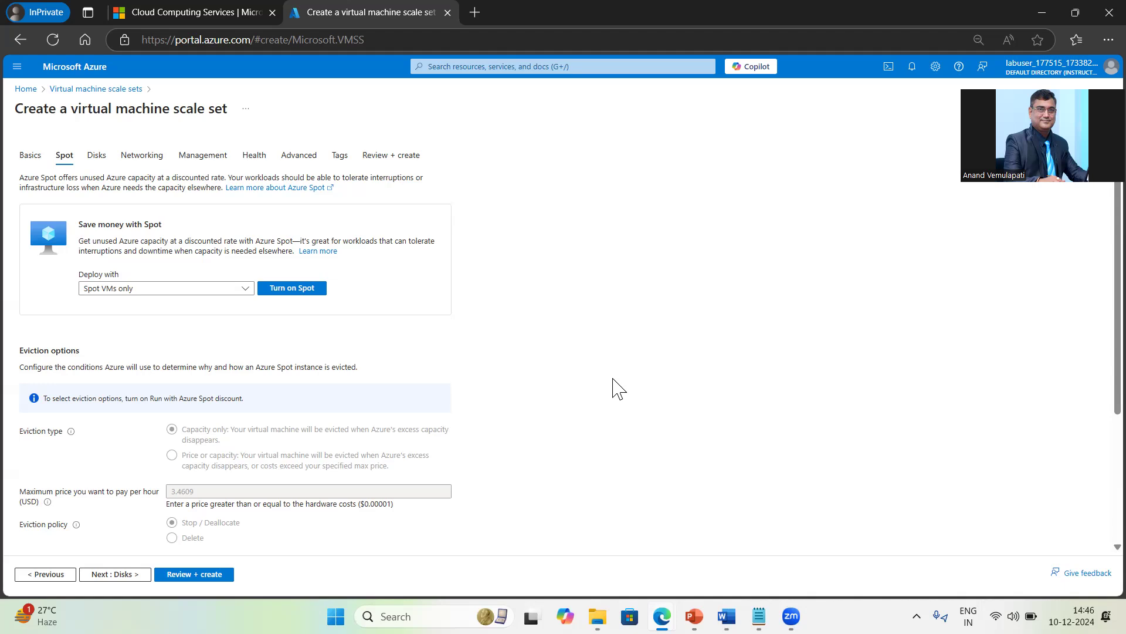
scroll(616, 388, "down", 1)
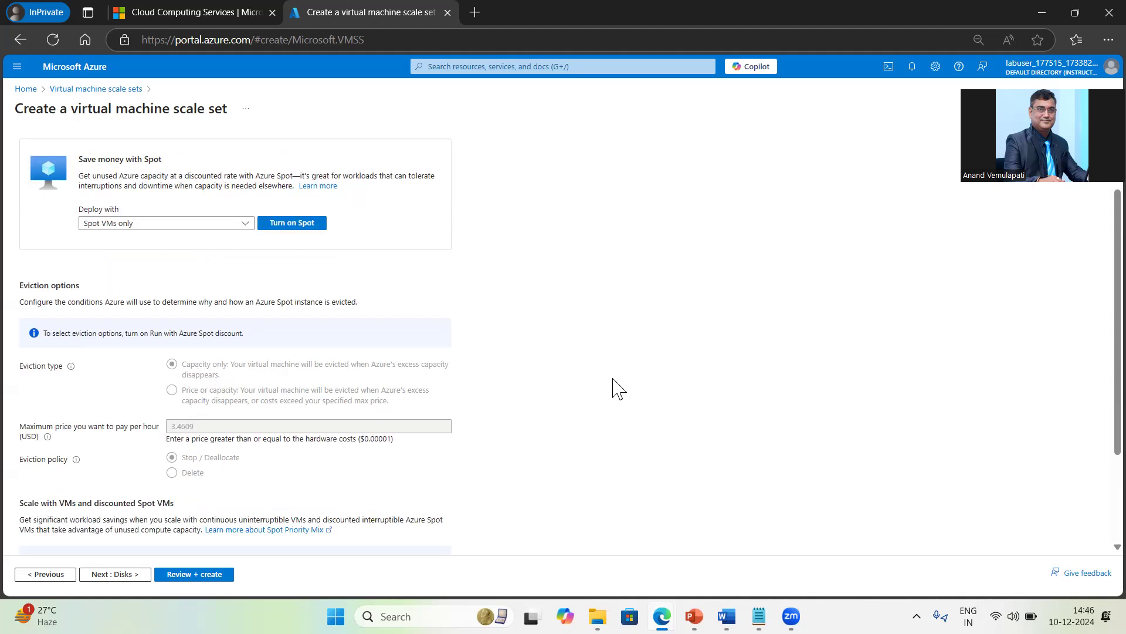
scroll(616, 388, "down", 1)
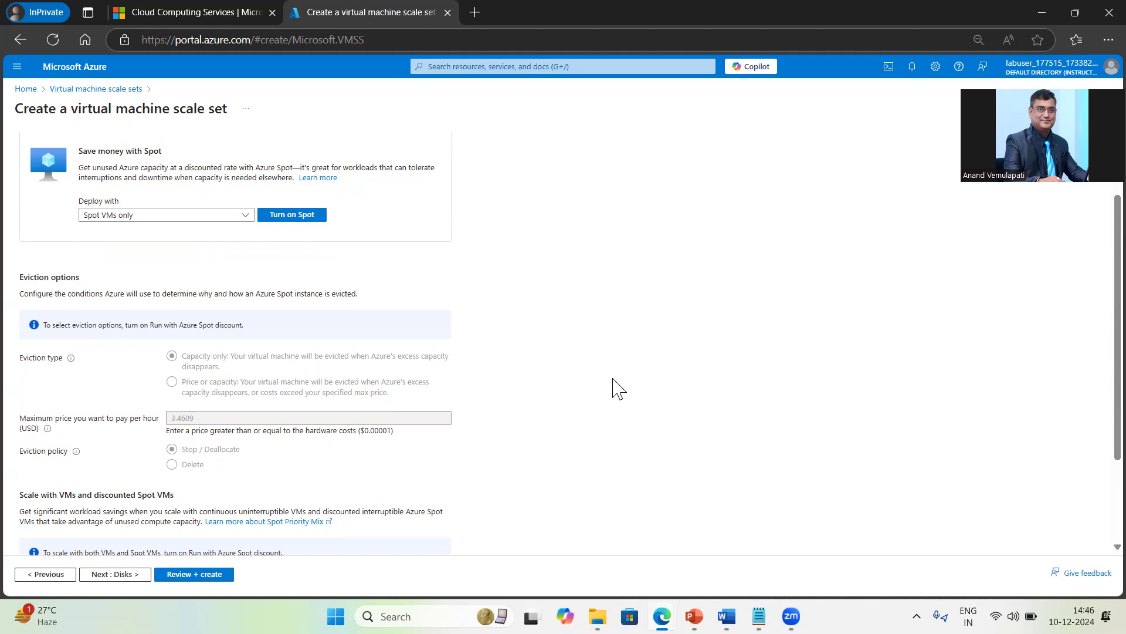
scroll(616, 388, "up", 2)
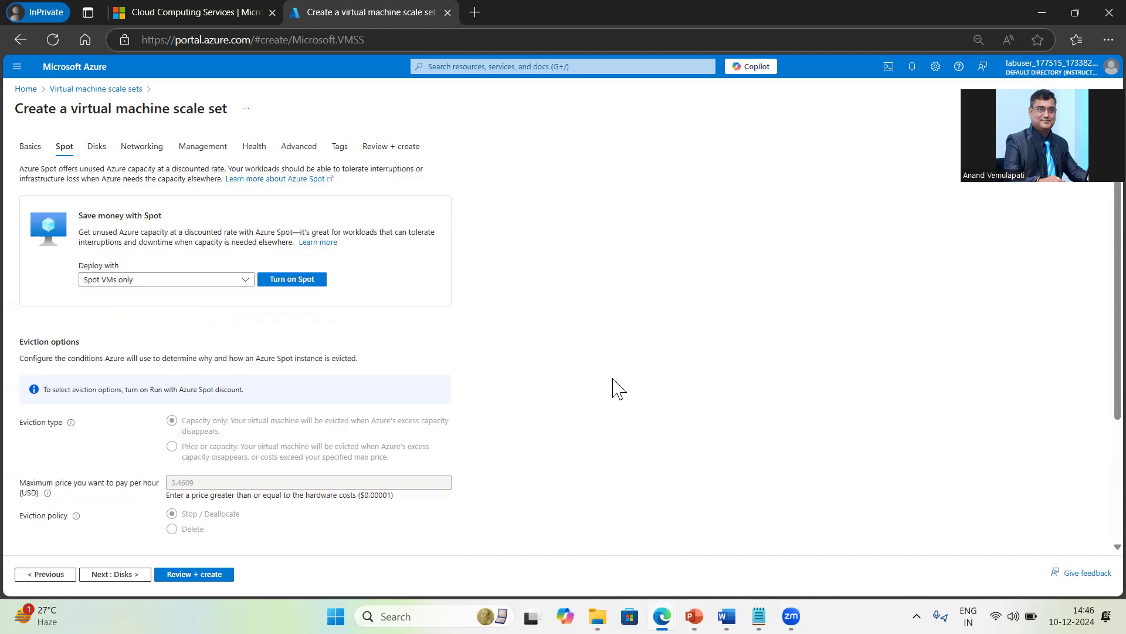
scroll(616, 388, "down", 3)
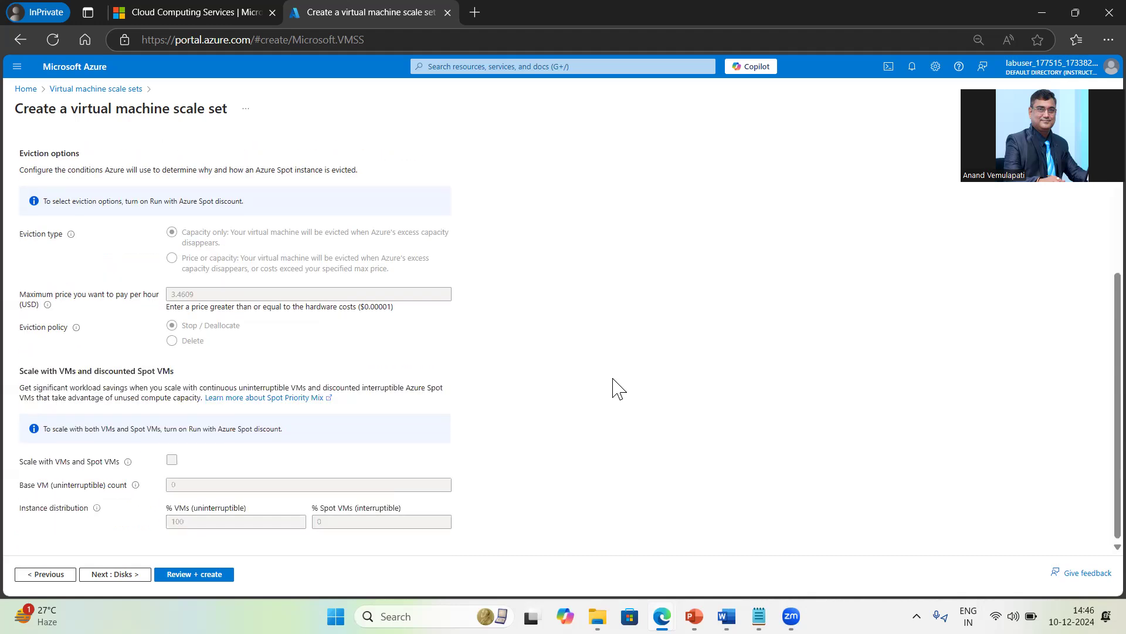
scroll(617, 389, "up", 3)
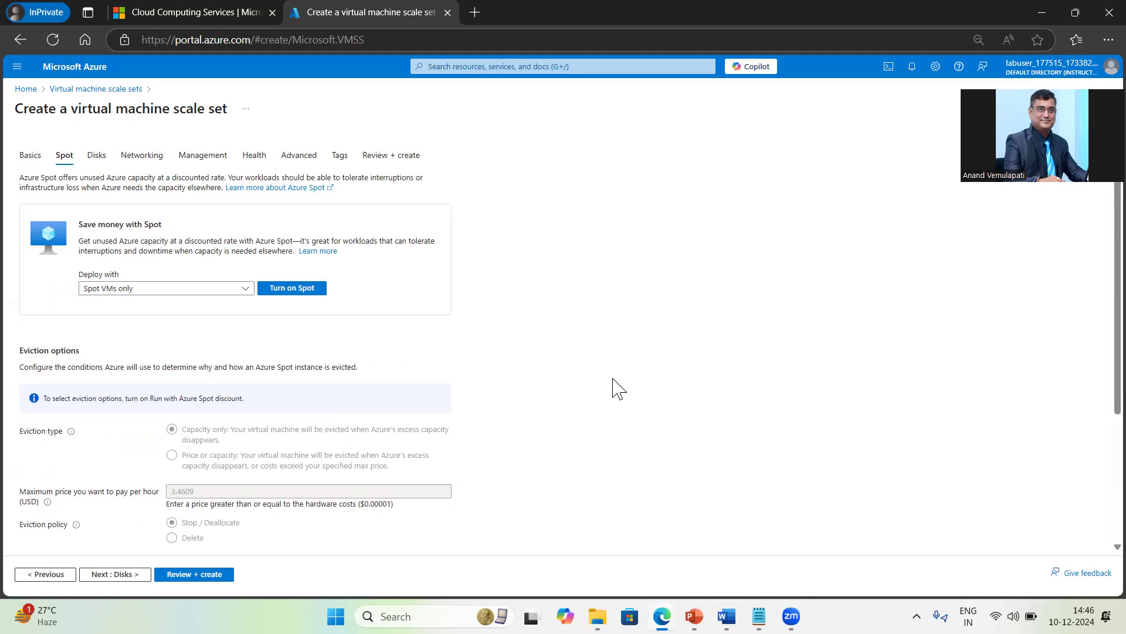
Step: Set the scale set's OS disk type to Standard HDD (locally-redundant storage)
left_click(127, 575)
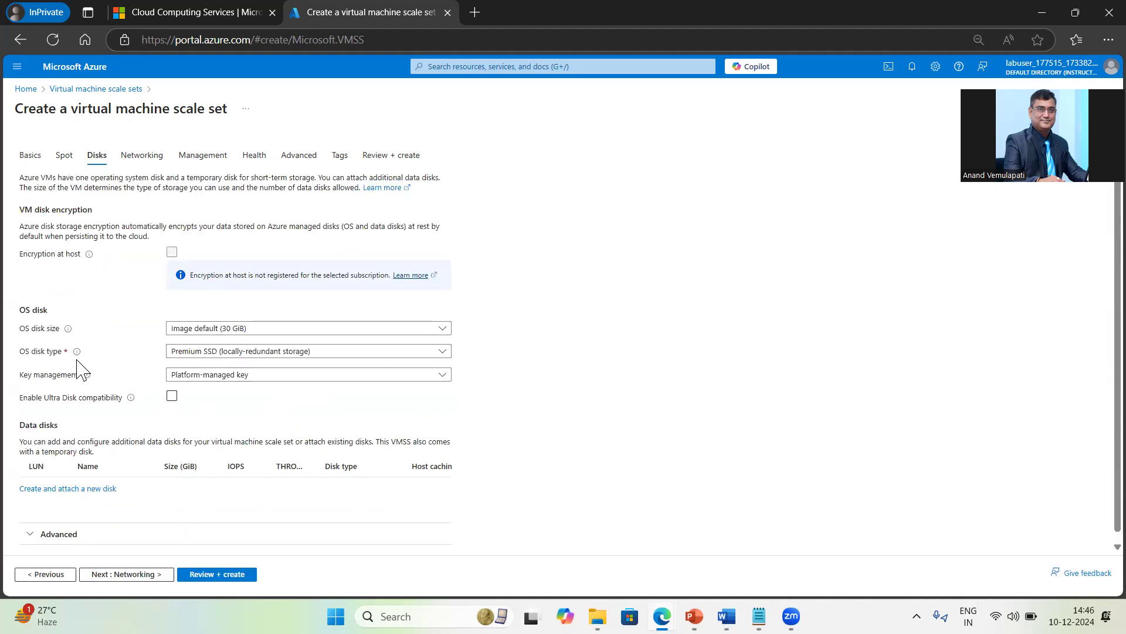
left_click(308, 351)
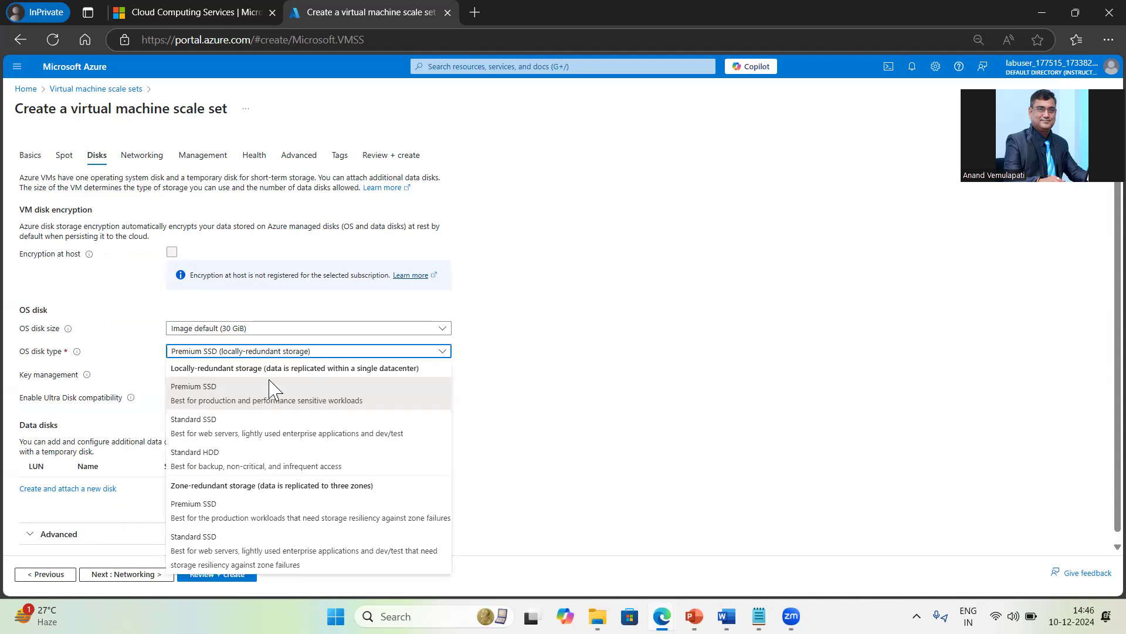
left_click(207, 467)
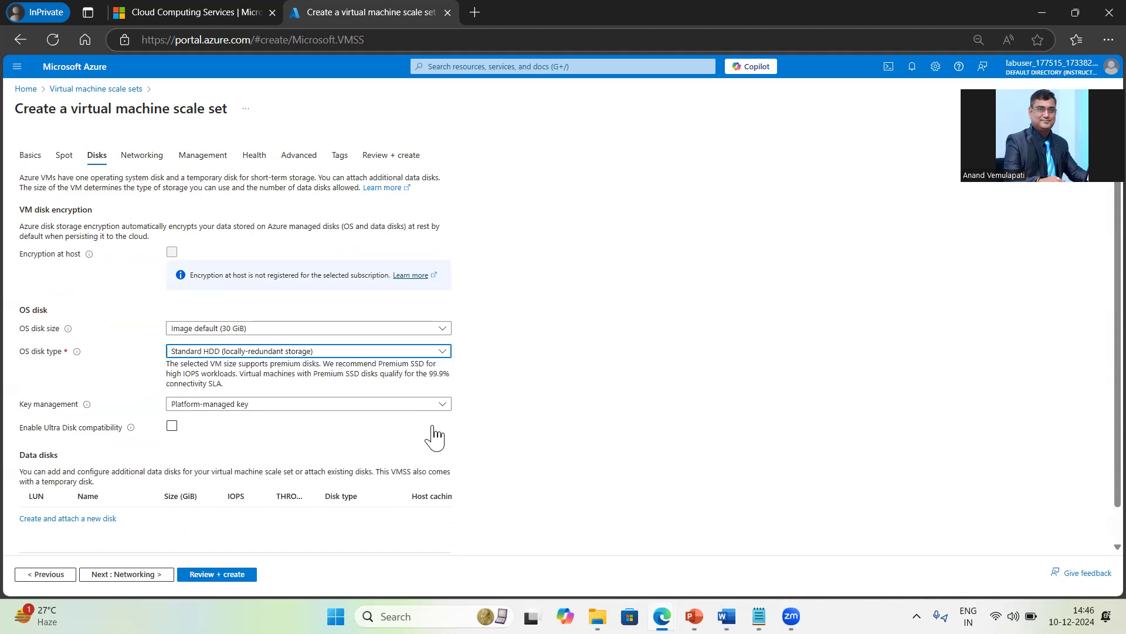
left_click(134, 575)
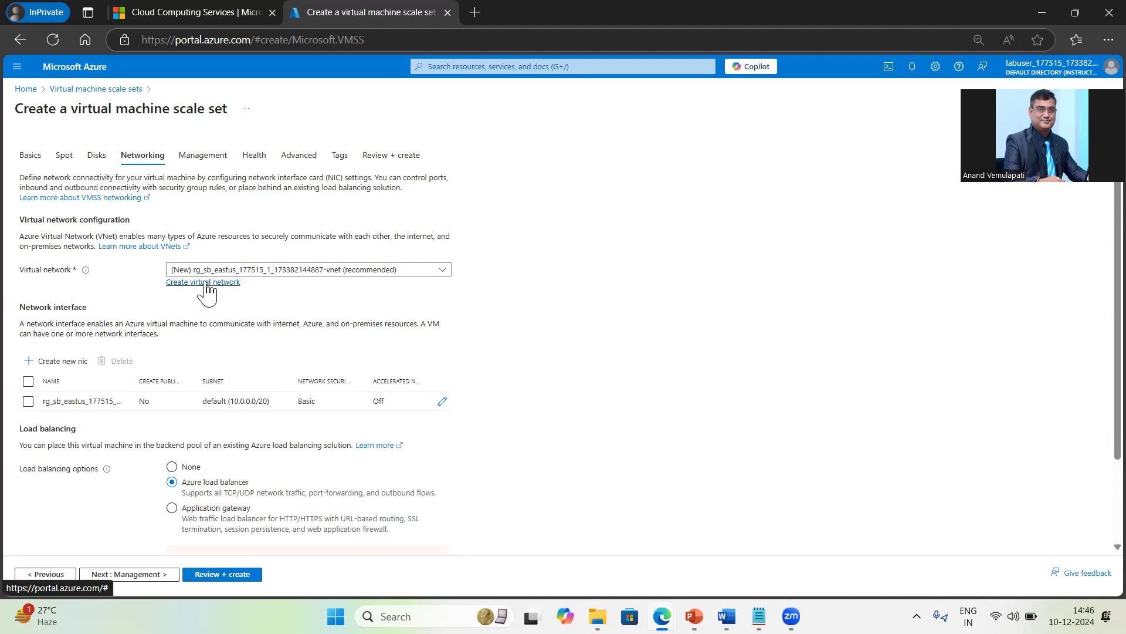
left_click(444, 270)
left_click(594, 305)
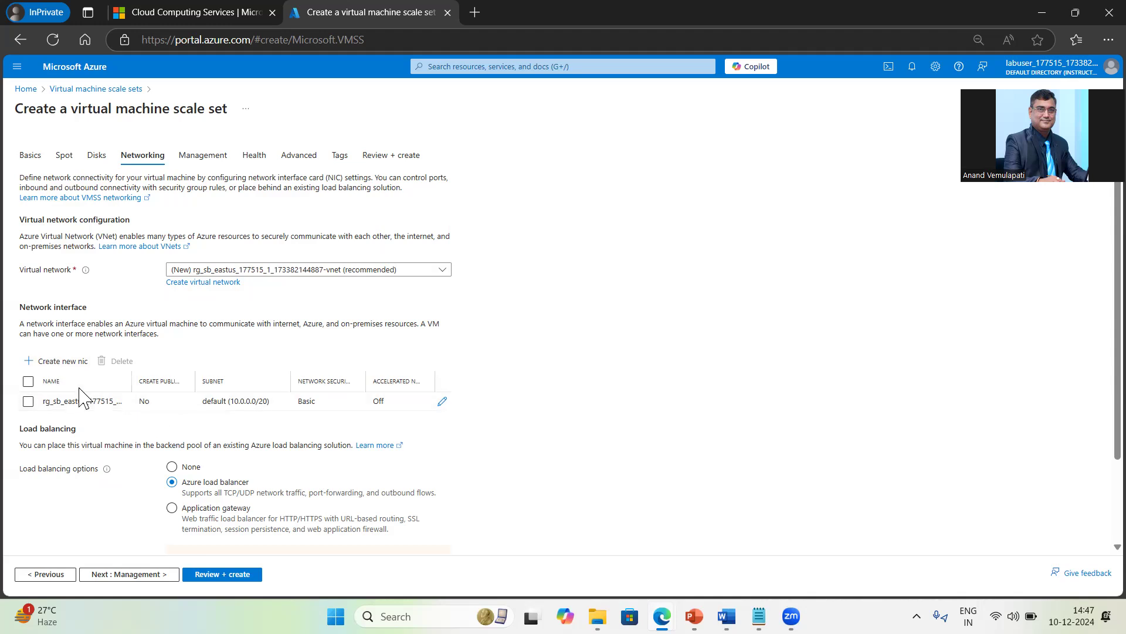
Step: Create network interface 'newnic' with a public IP, allowing inbound HTTP (80) and SSH (22)
left_click(63, 363)
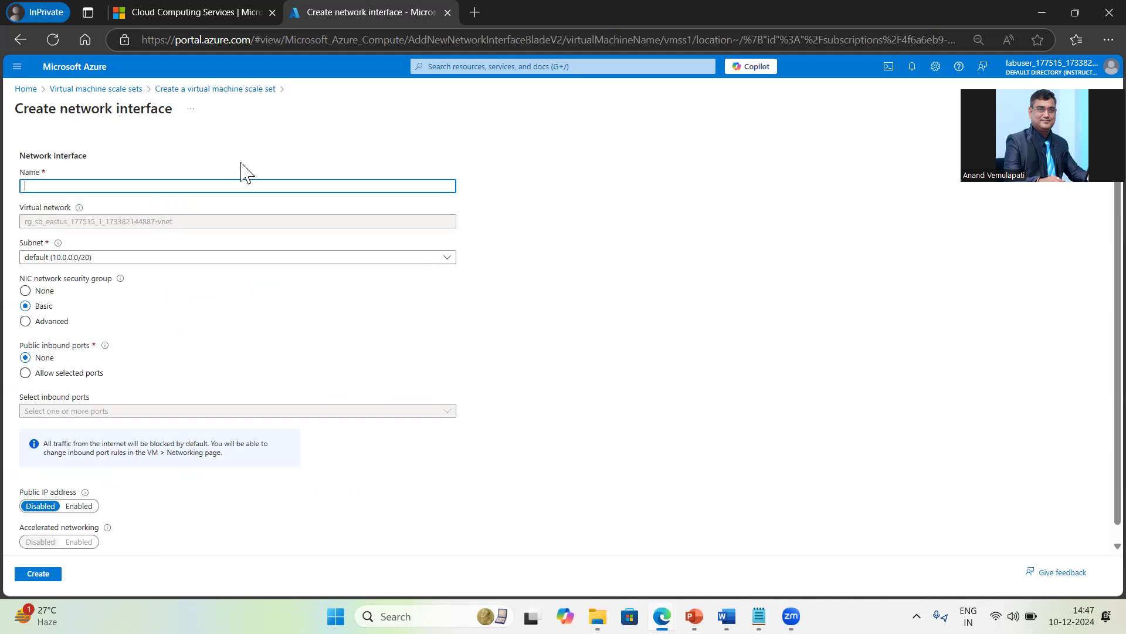
type("newnic")
left_click(78, 506)
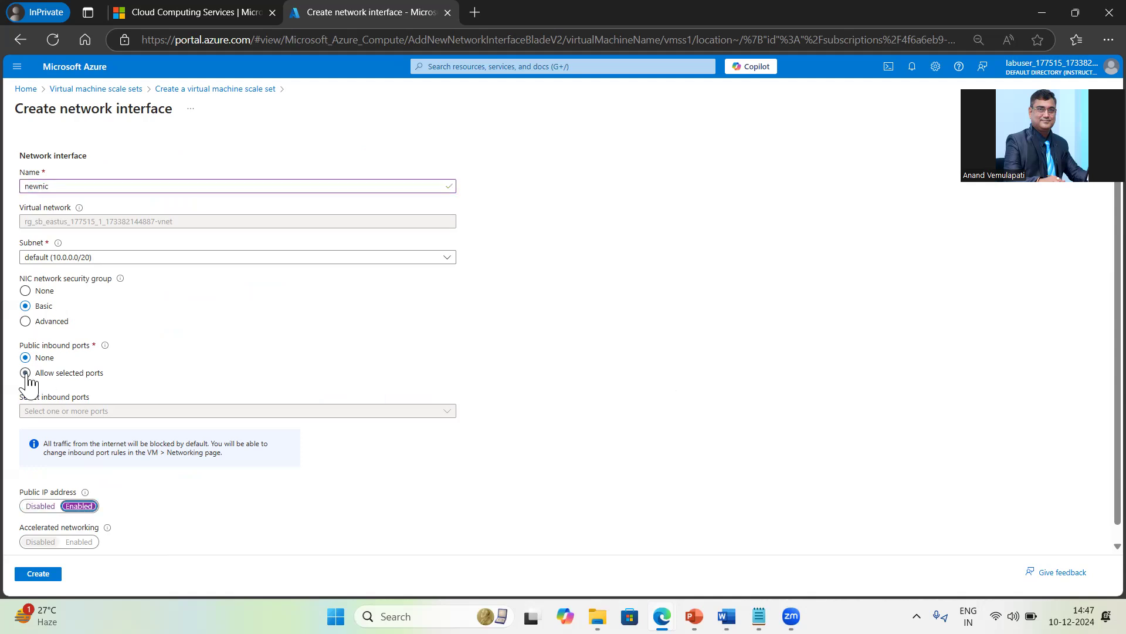
left_click(26, 374)
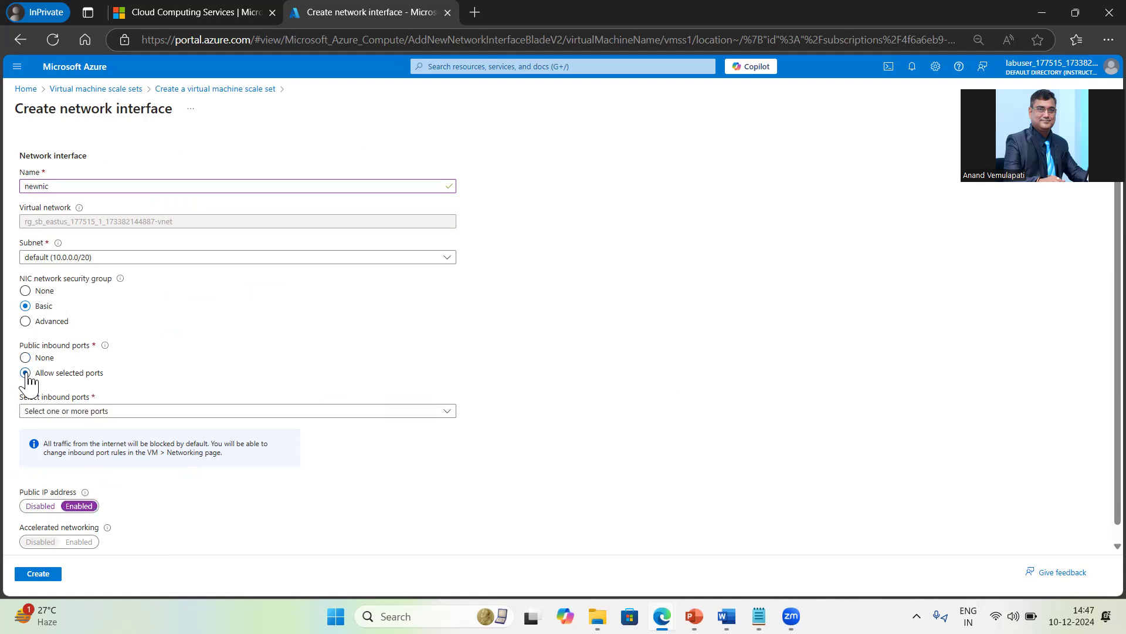
left_click(254, 412)
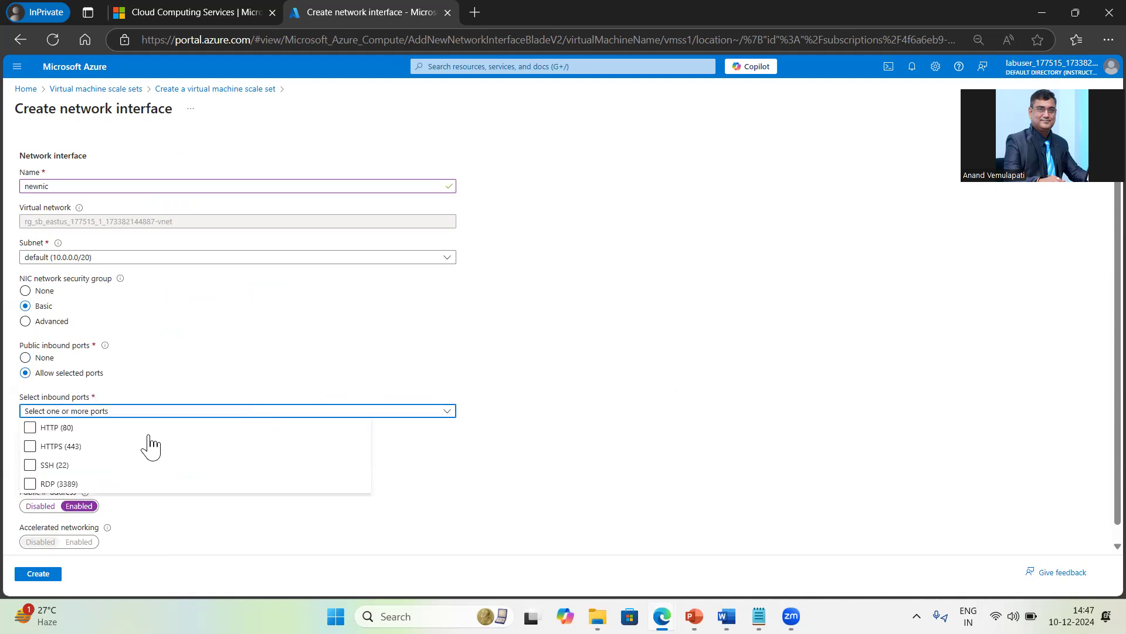
left_click(30, 466)
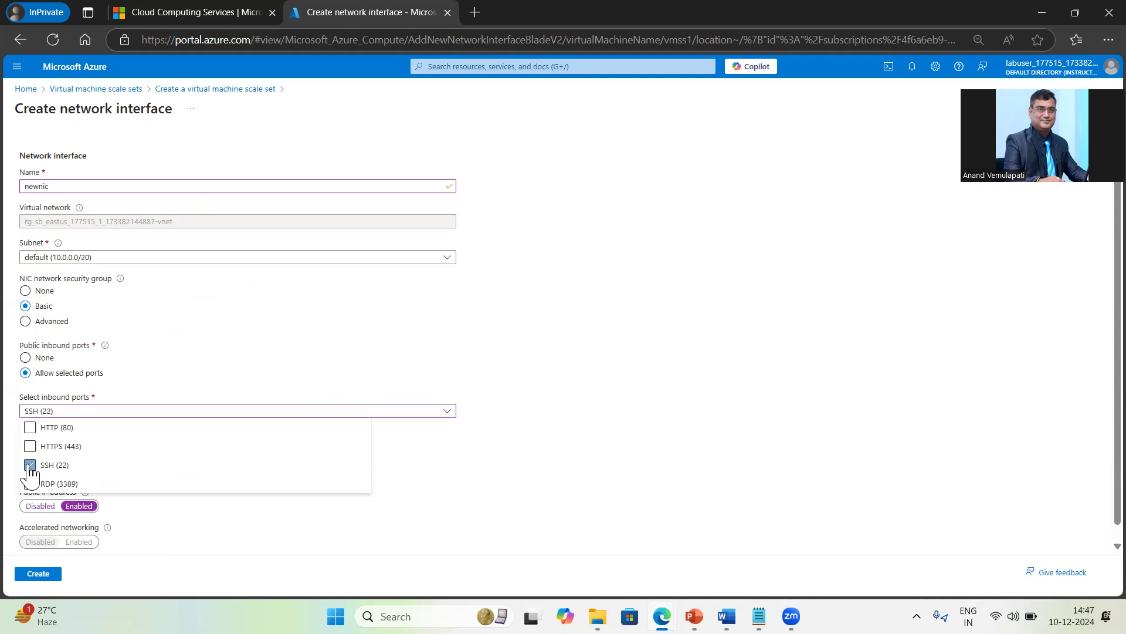
left_click(30, 429)
left_click(534, 498)
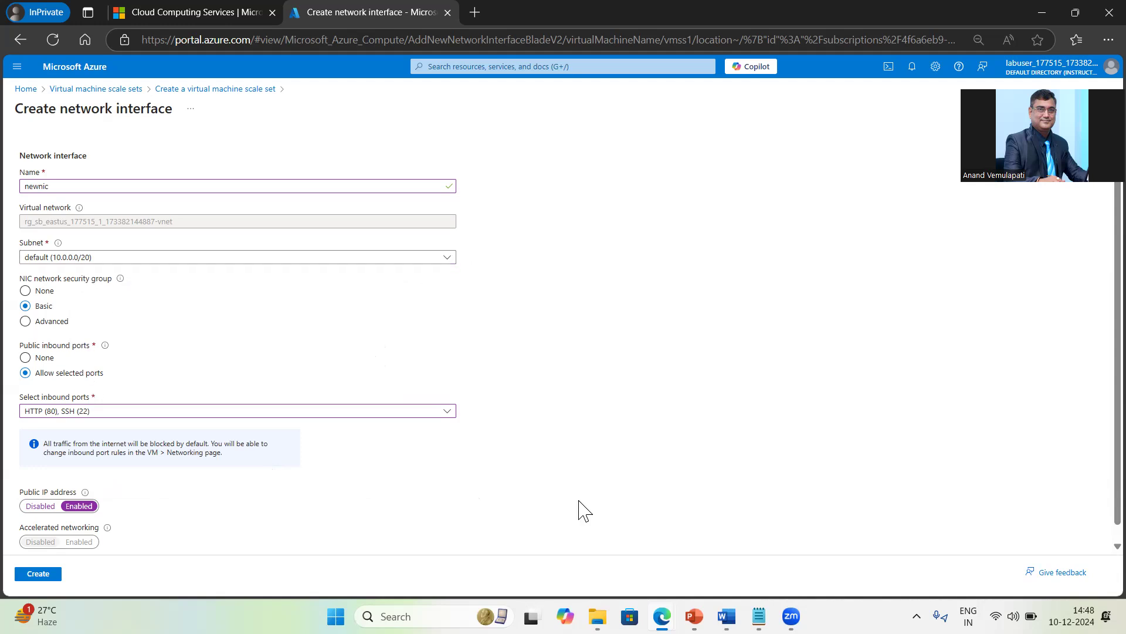
scroll(585, 515, "down", 1)
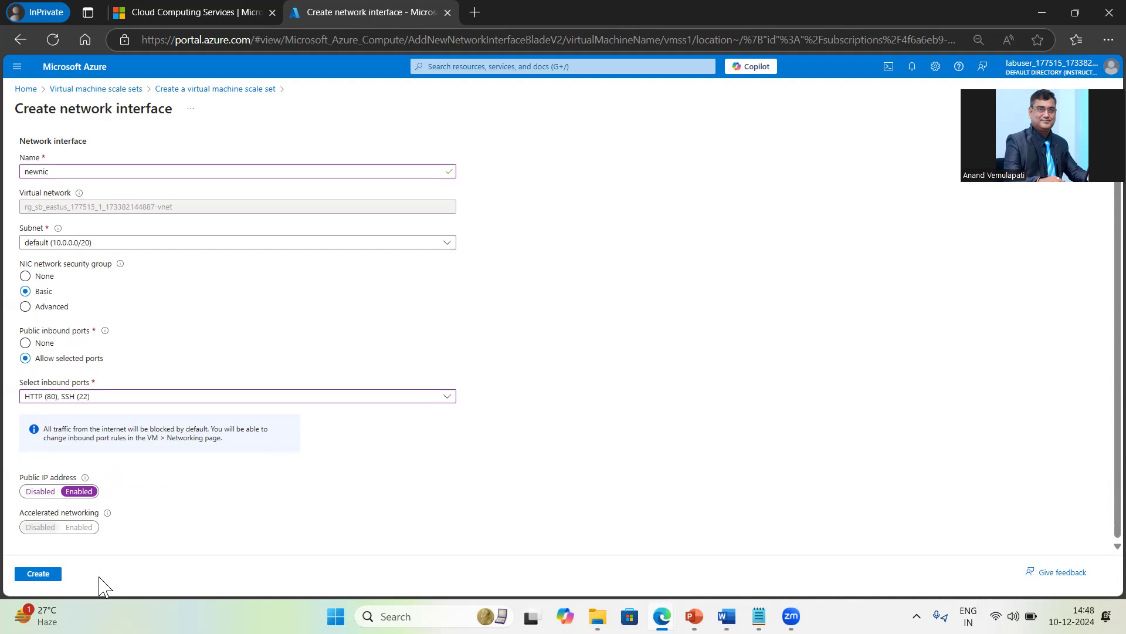
left_click(47, 576)
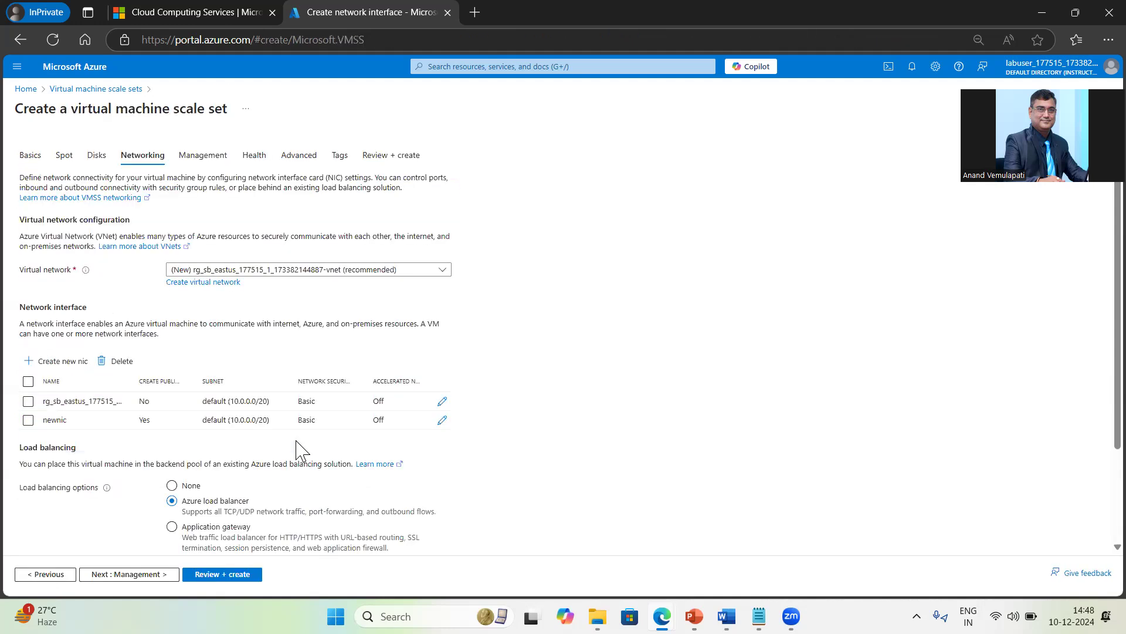
Step: Delete the original network interface so only newnic remains
left_click(28, 401)
left_click(119, 362)
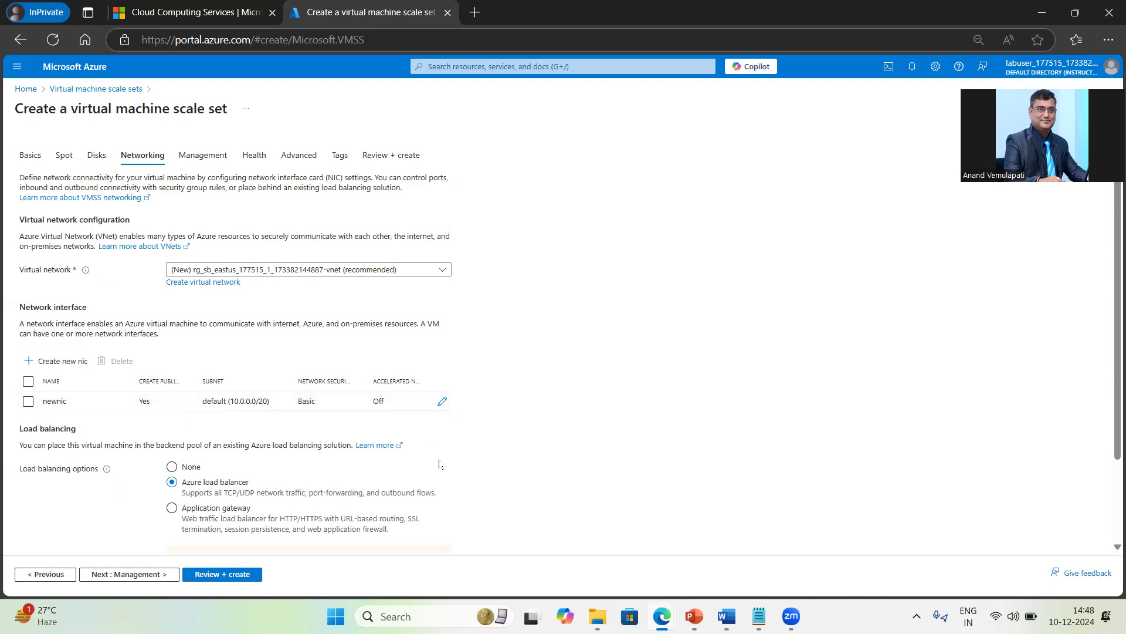
scroll(563, 490, "down", 2)
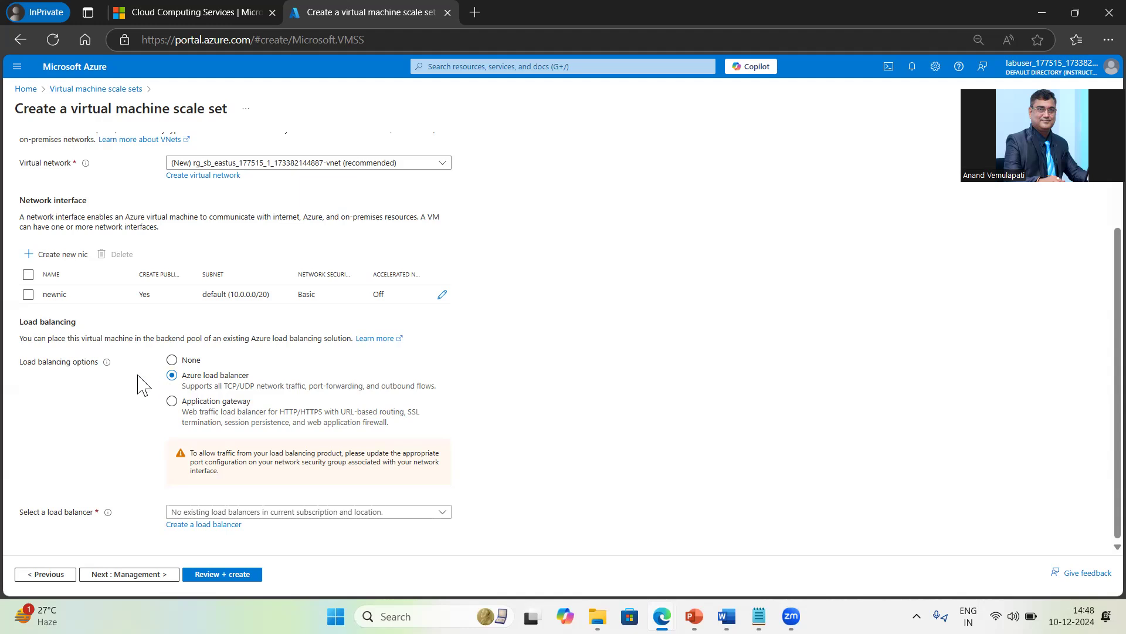
Step: Choose Azure load balancer for load balancing and start creating a new load balancer
left_click(171, 360)
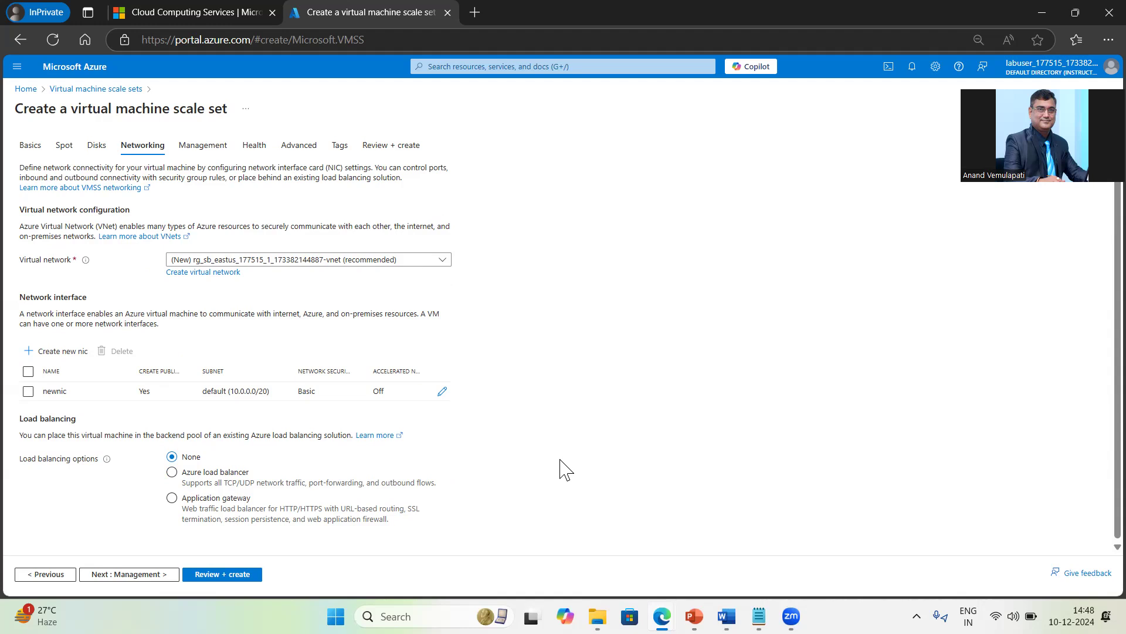
left_click(172, 473)
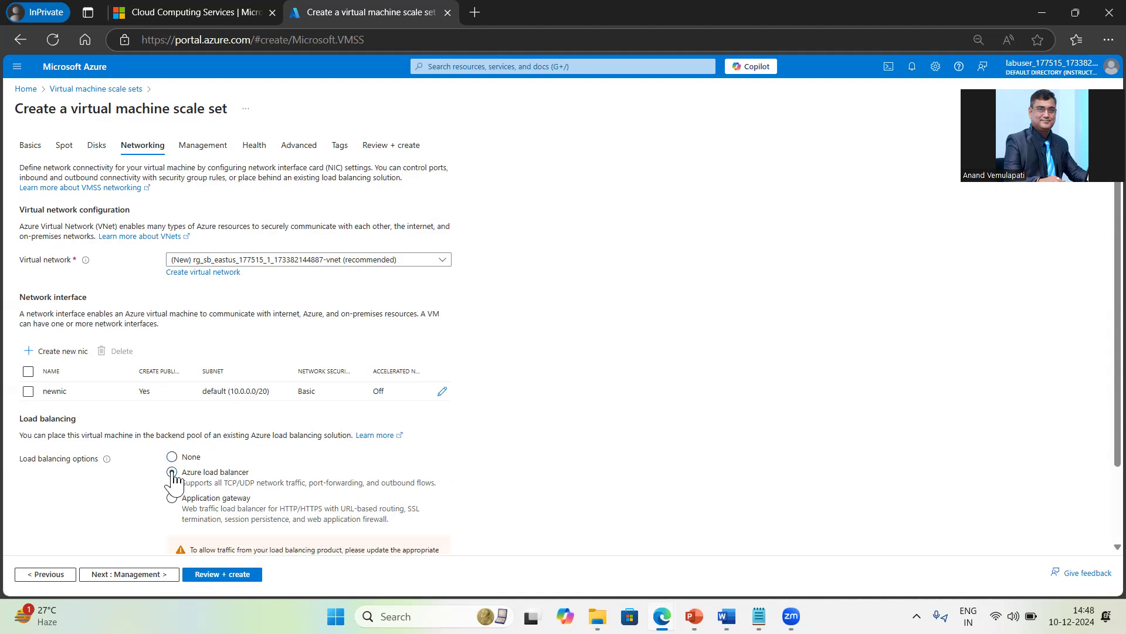
scroll(704, 478, "down", 2)
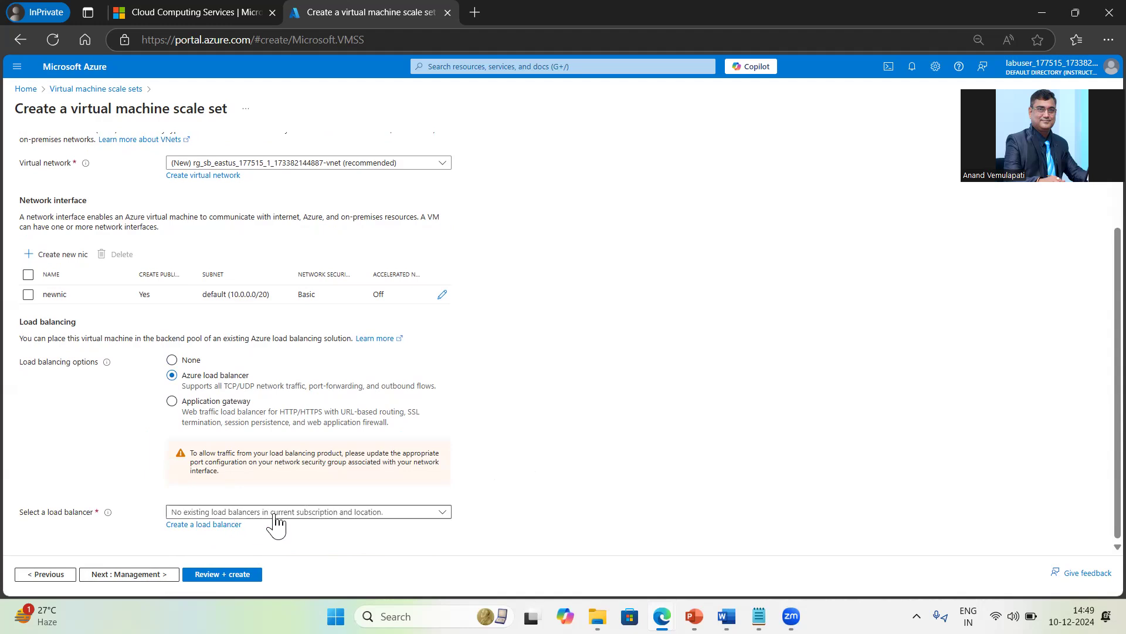
left_click(367, 513)
left_click(597, 484)
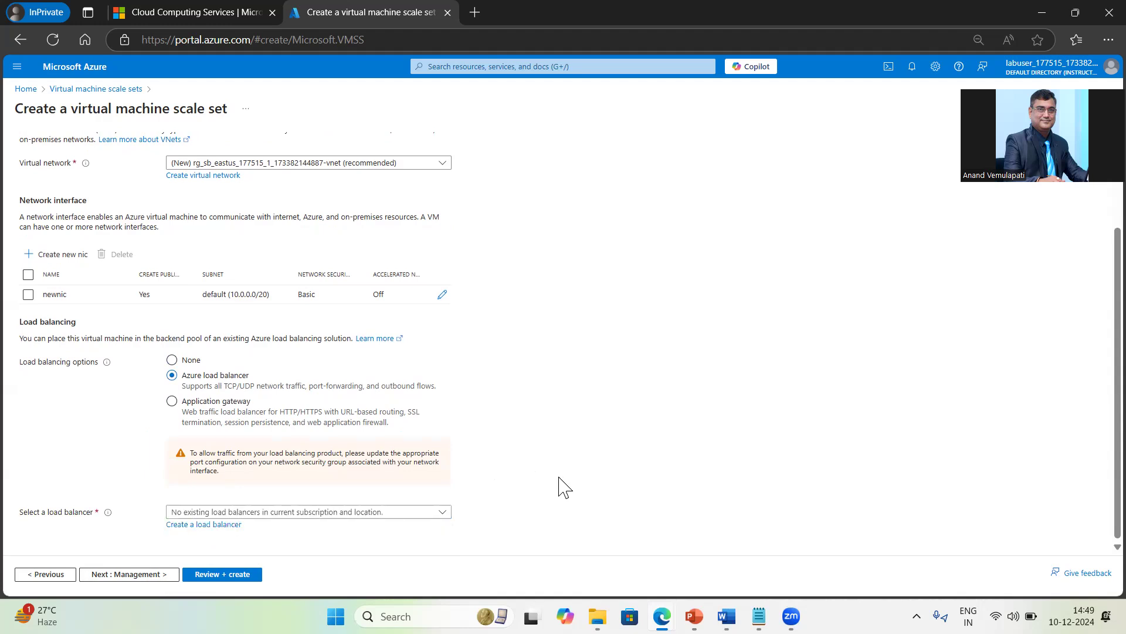
left_click(199, 525)
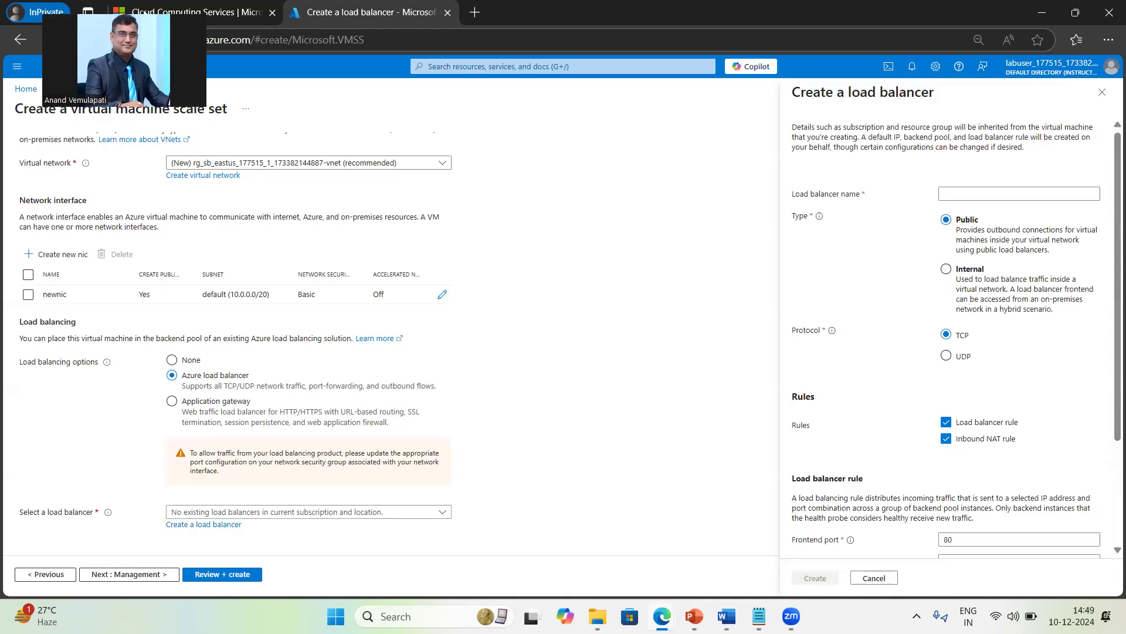
Step: Name the new load balancer MyLB1 and keep its type set to Public
left_click(989, 193)
left_click(988, 193)
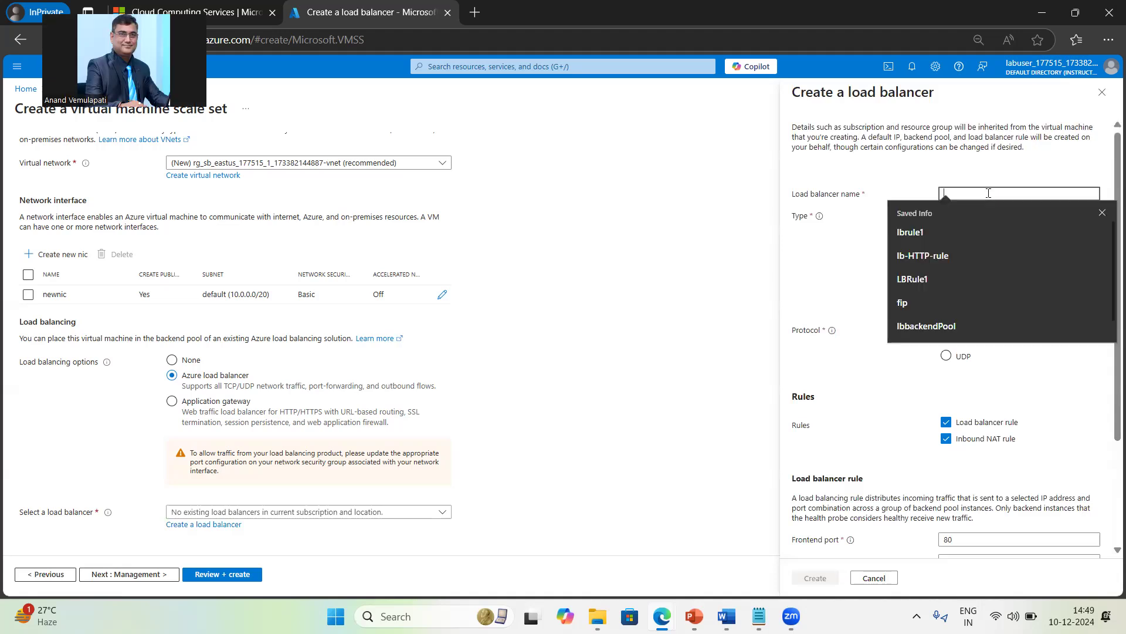
type("mylb1")
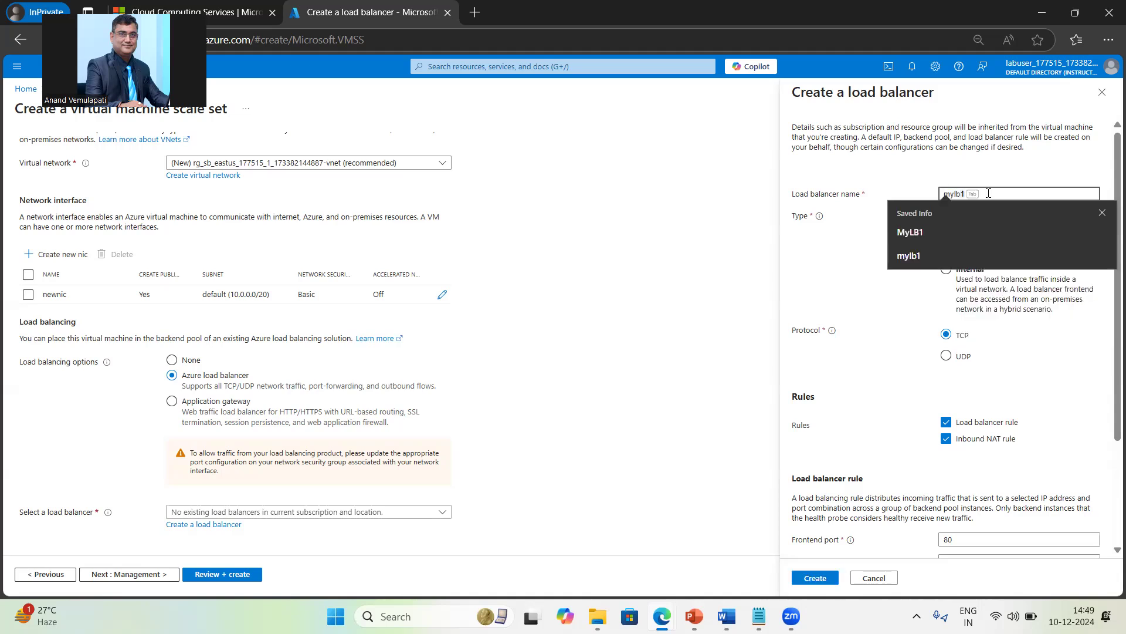
left_click(916, 232)
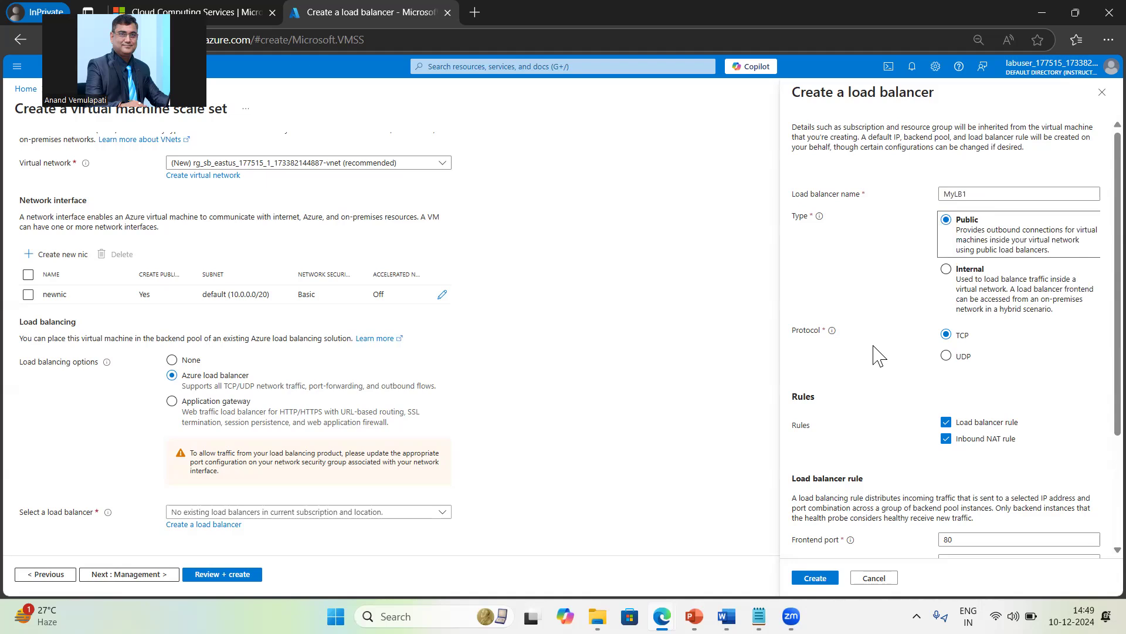
left_click(972, 281)
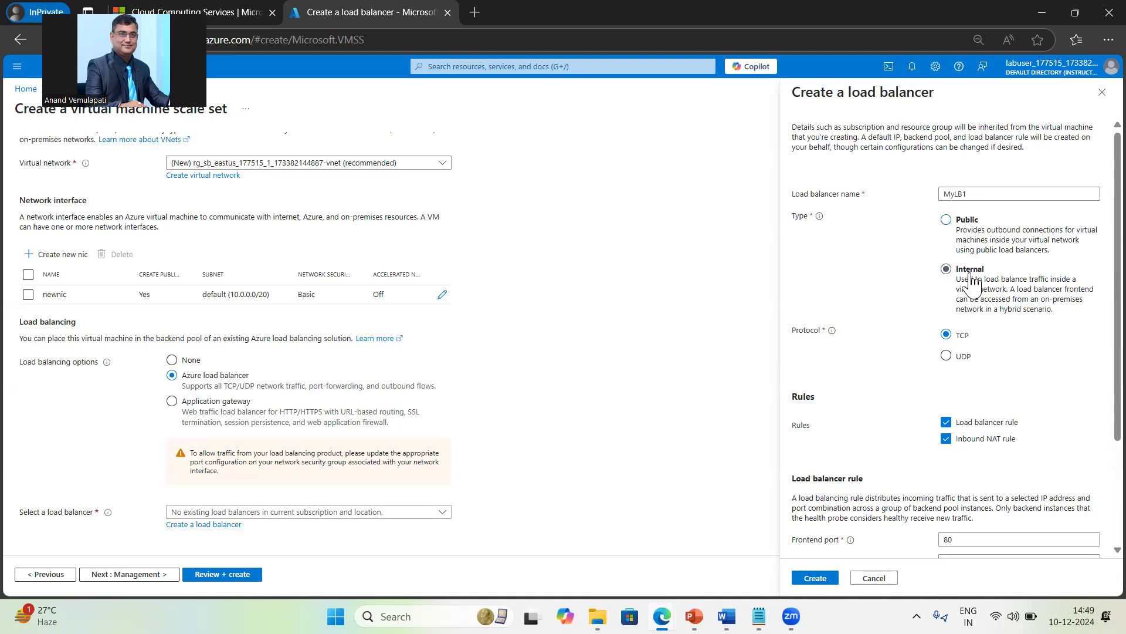
left_click(960, 222)
scroll(977, 382, "down", 2)
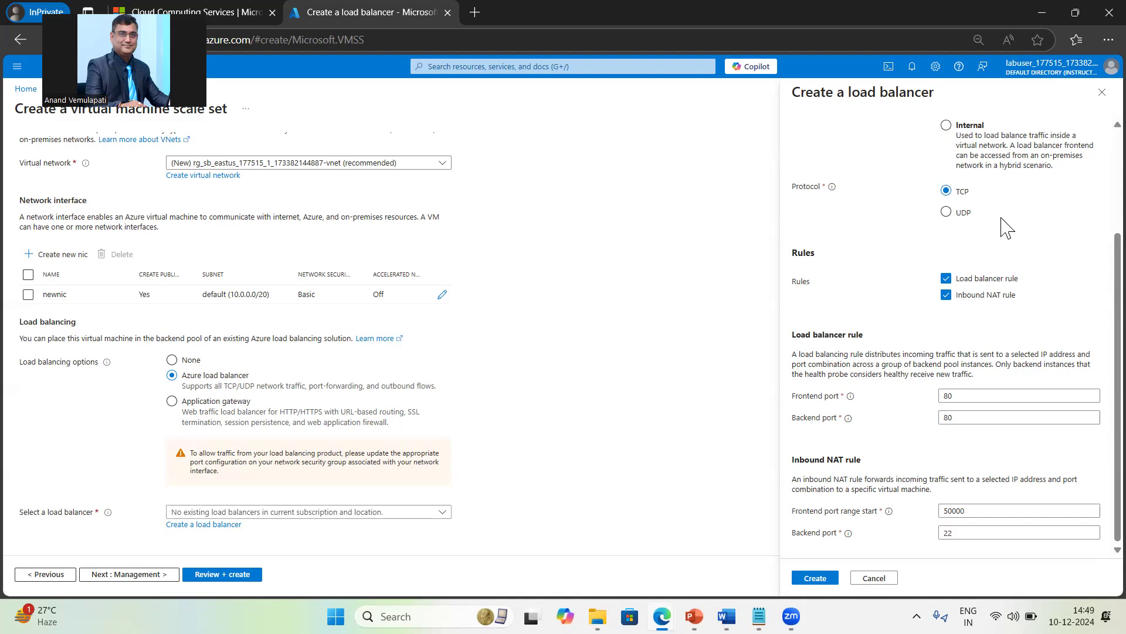
scroll(997, 235, "up", 3)
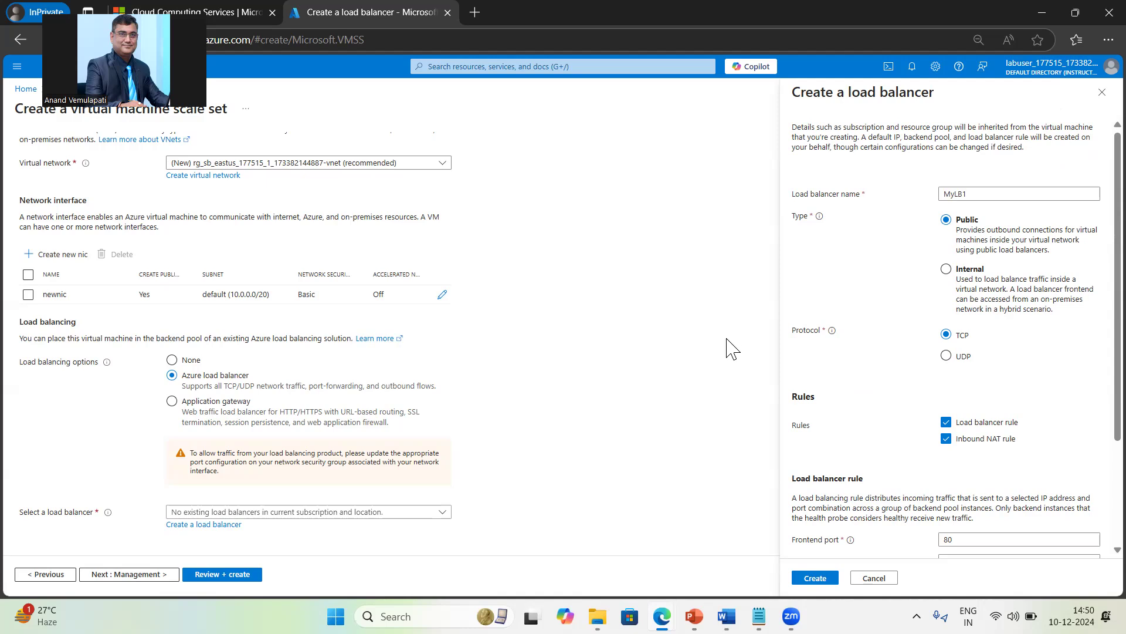
Step: Turn off the inbound NAT rule, keep frontend port 80, and create MyLB1
left_click(947, 440)
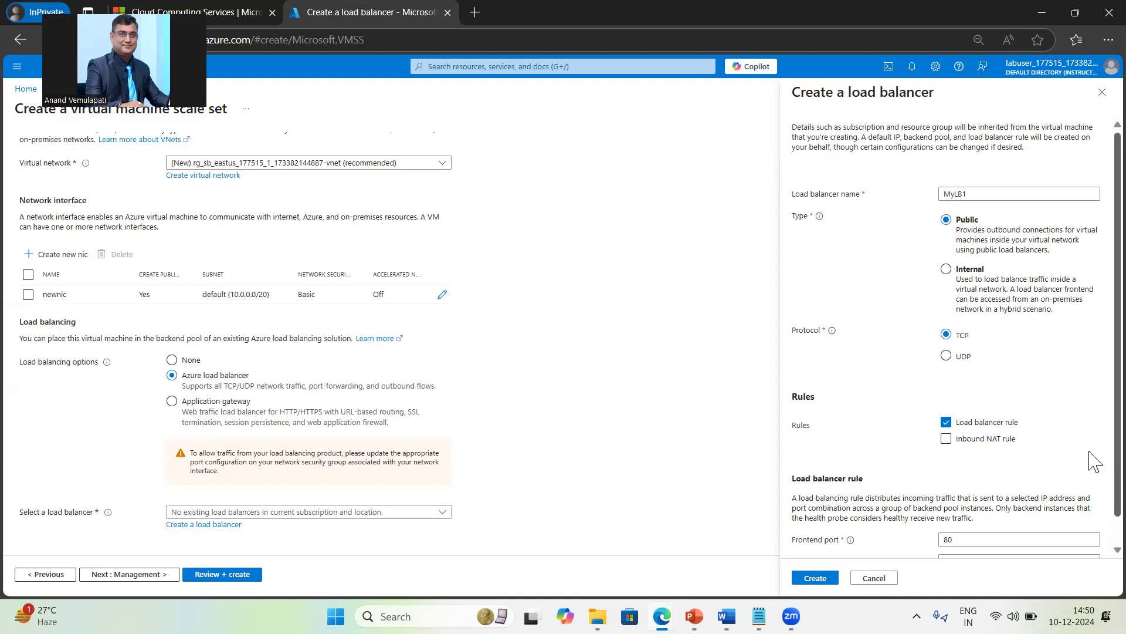
scroll(1090, 484, "down", 1)
scroll(1090, 484, "down", 1)
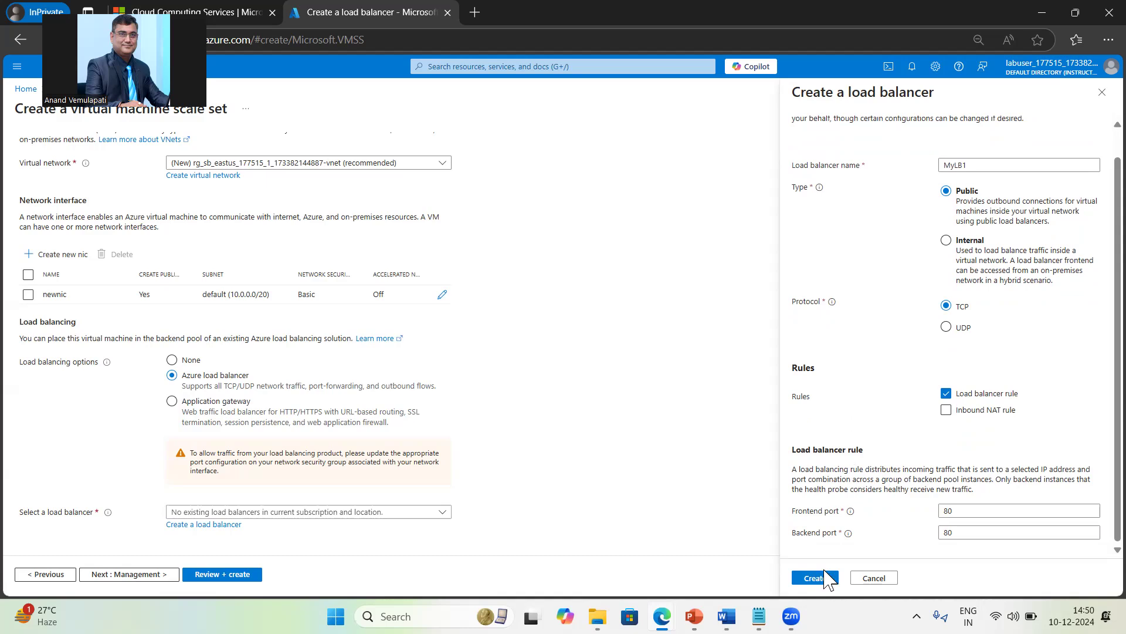
left_click(964, 511)
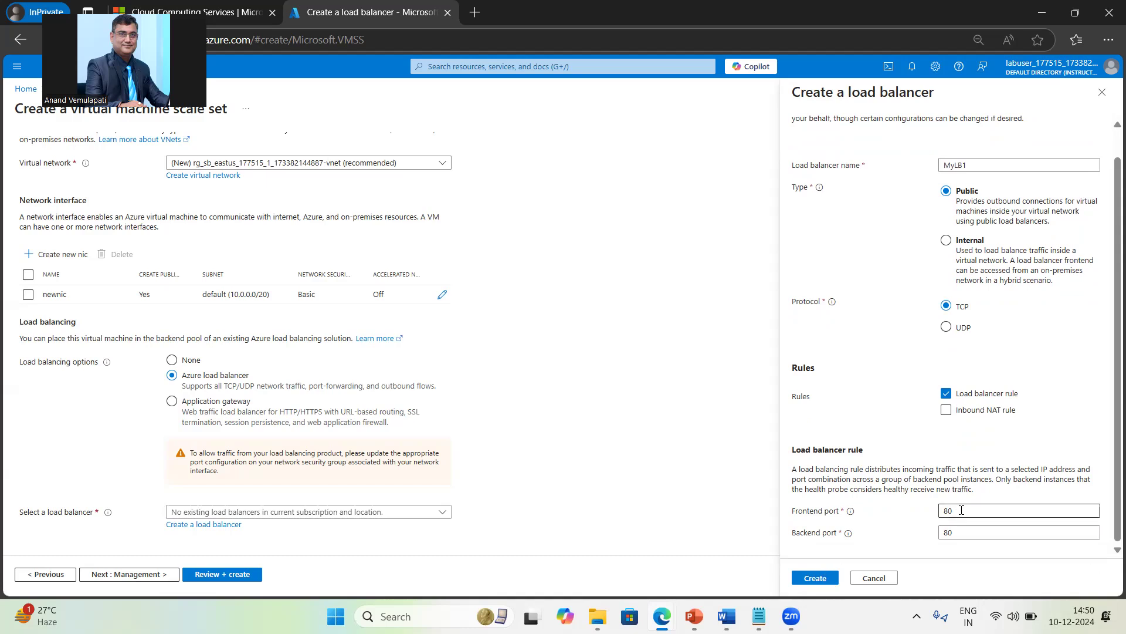
left_click(814, 578)
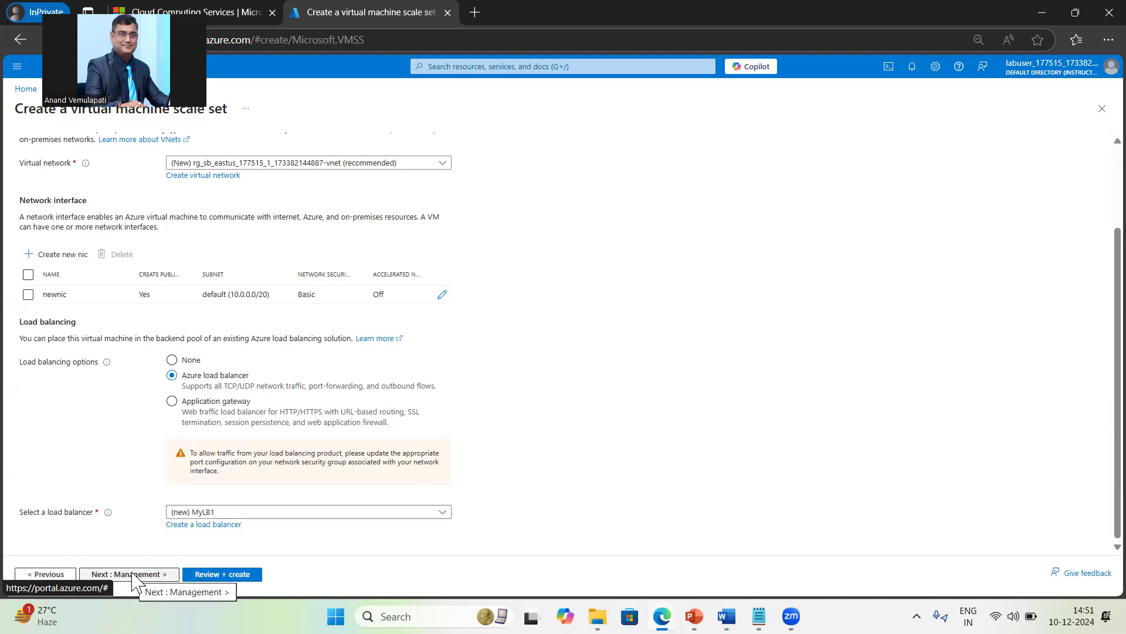
Step: Set Boot diagnostics to Disable on the Management page
left_click(134, 577)
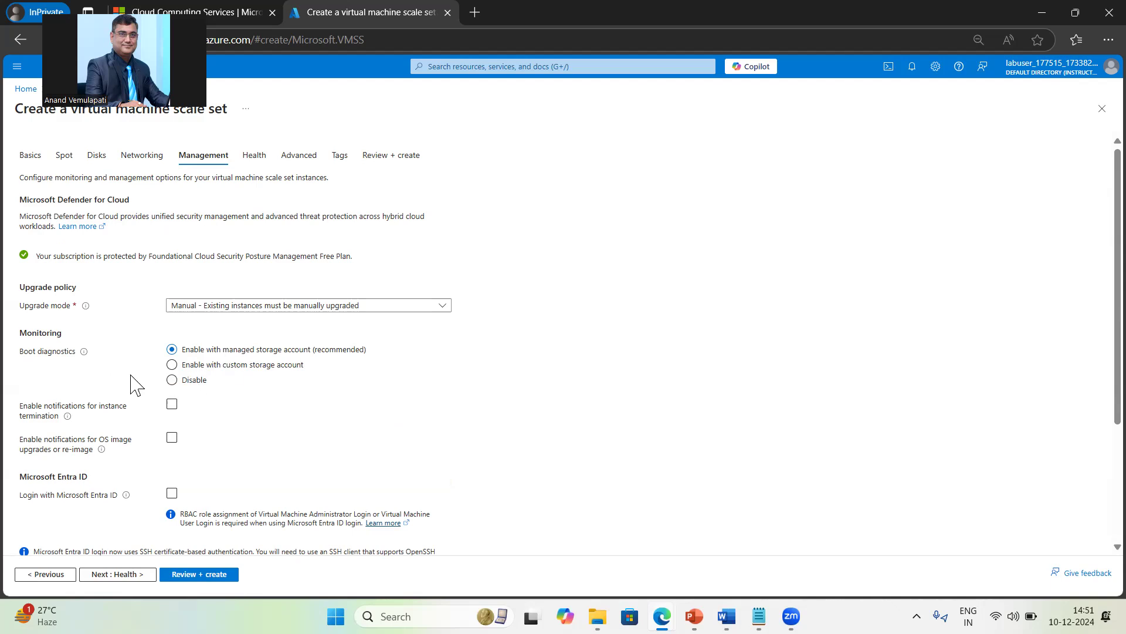
left_click(172, 380)
double_click(27, 328)
left_click(416, 384)
scroll(486, 442, "down", 3)
scroll(485, 441, "down", 1)
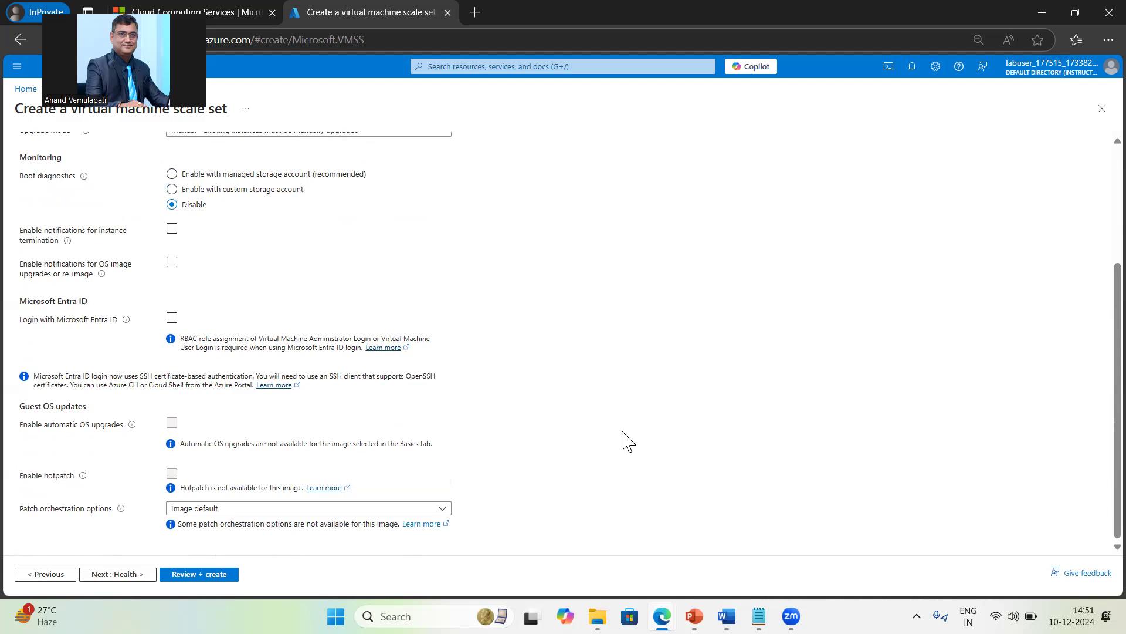
scroll(628, 441, "up", 3)
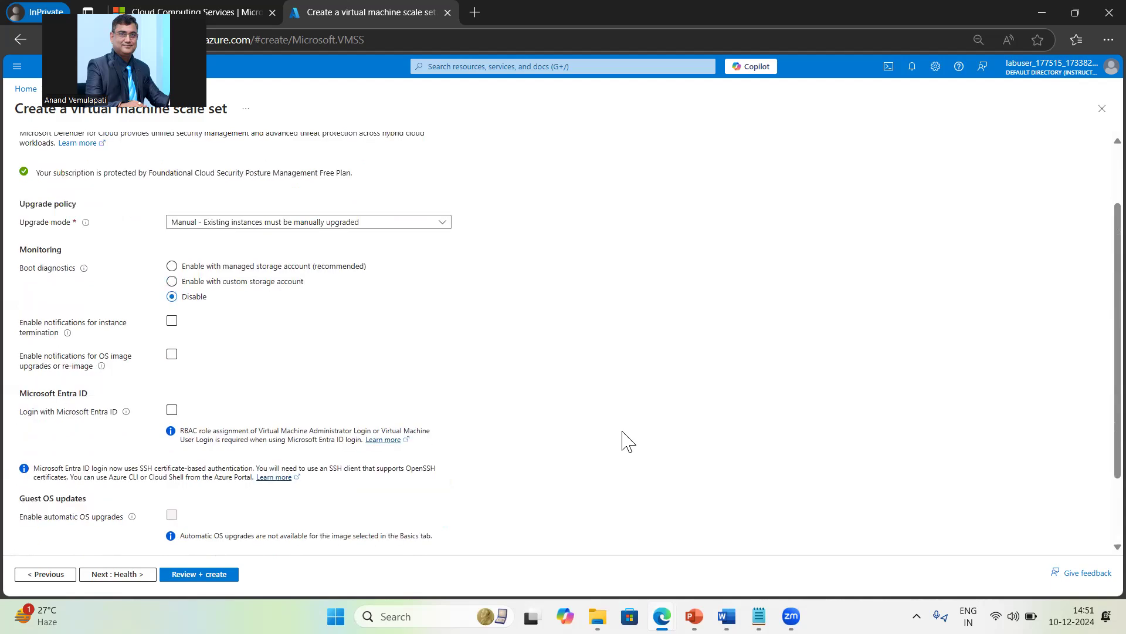
scroll(627, 442, "up", 3)
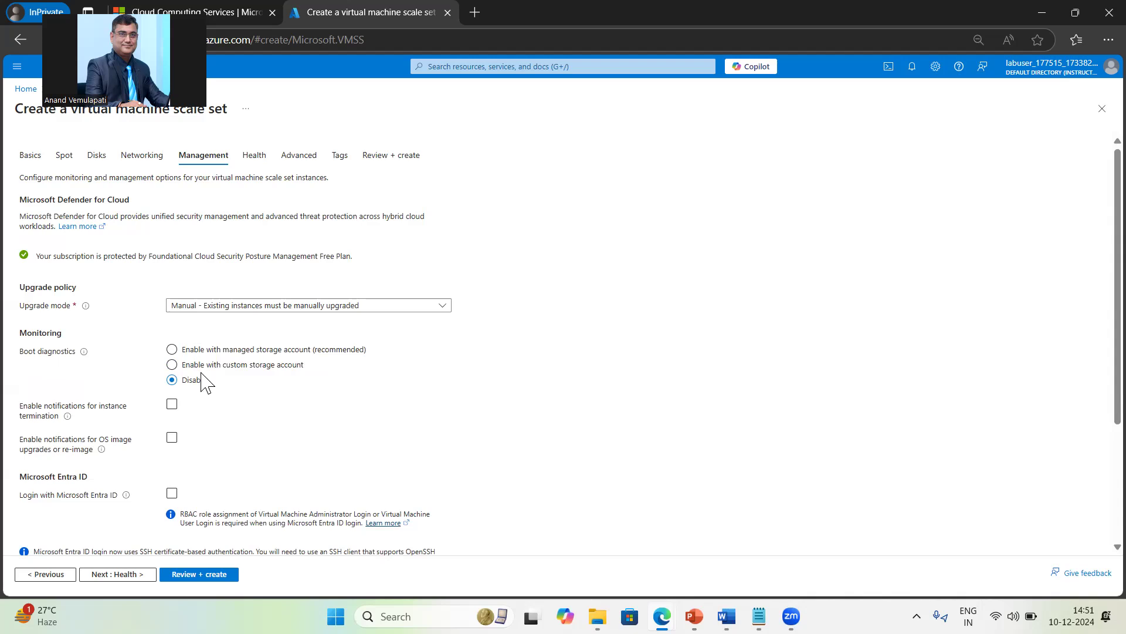
left_click(420, 406)
scroll(439, 440, "down", 3)
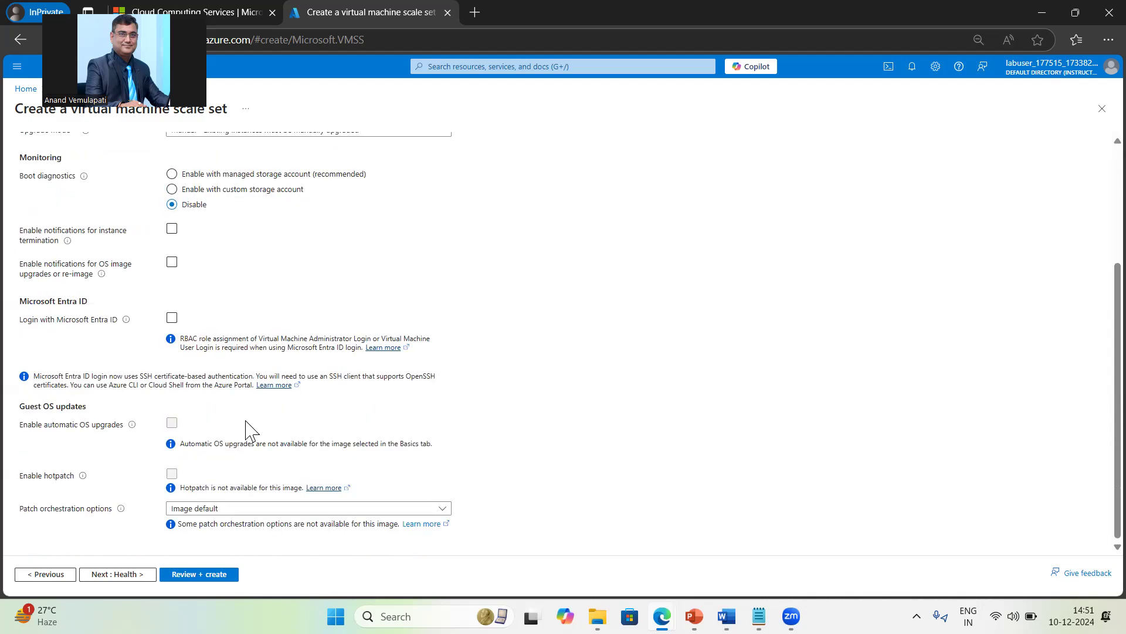
left_click(126, 575)
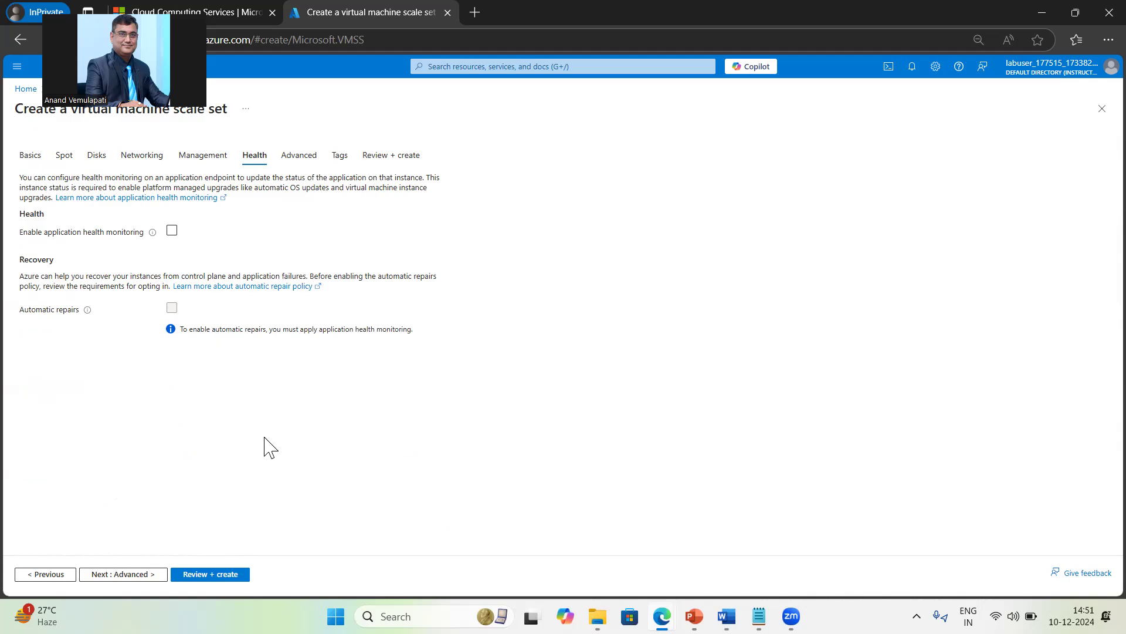
Step: Leave application health monitoring unchecked and proceed to the Advanced page's Custom data box
left_click(138, 578)
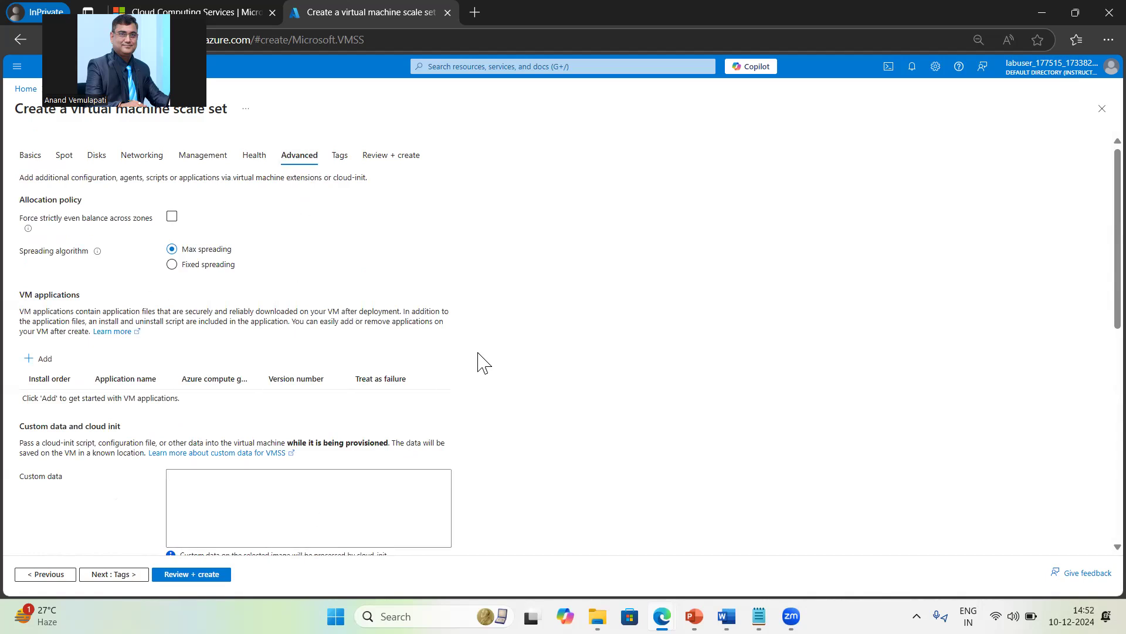
left_click(238, 493)
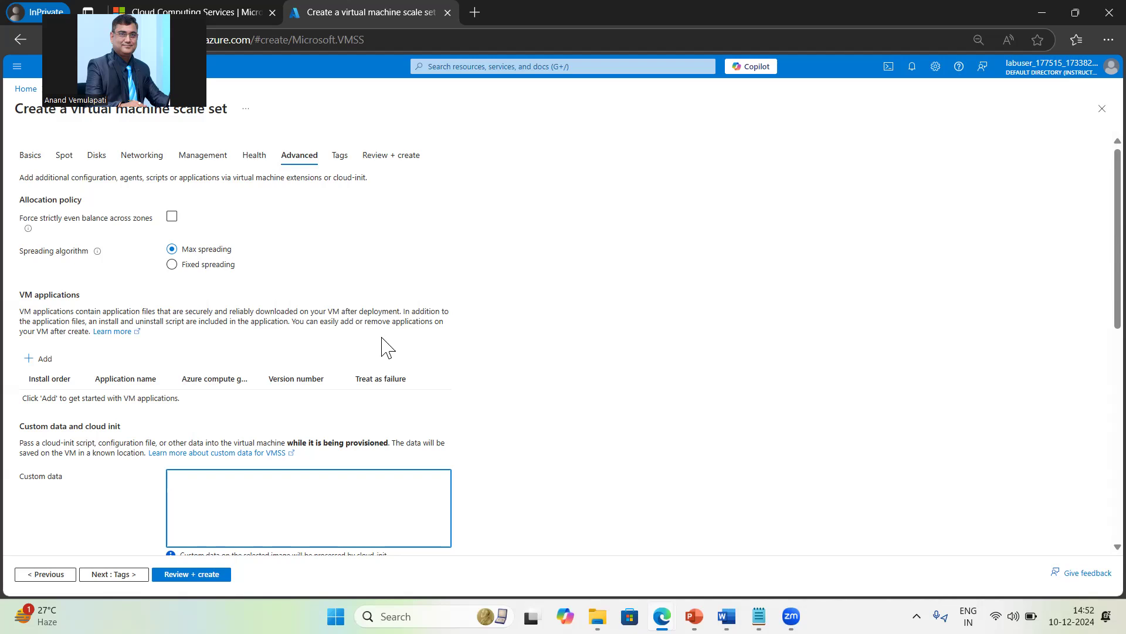
Step: Leave Enable user data unchecked and select the Custom data box
scroll(593, 367, "down", 1)
scroll(593, 366, "down", 4)
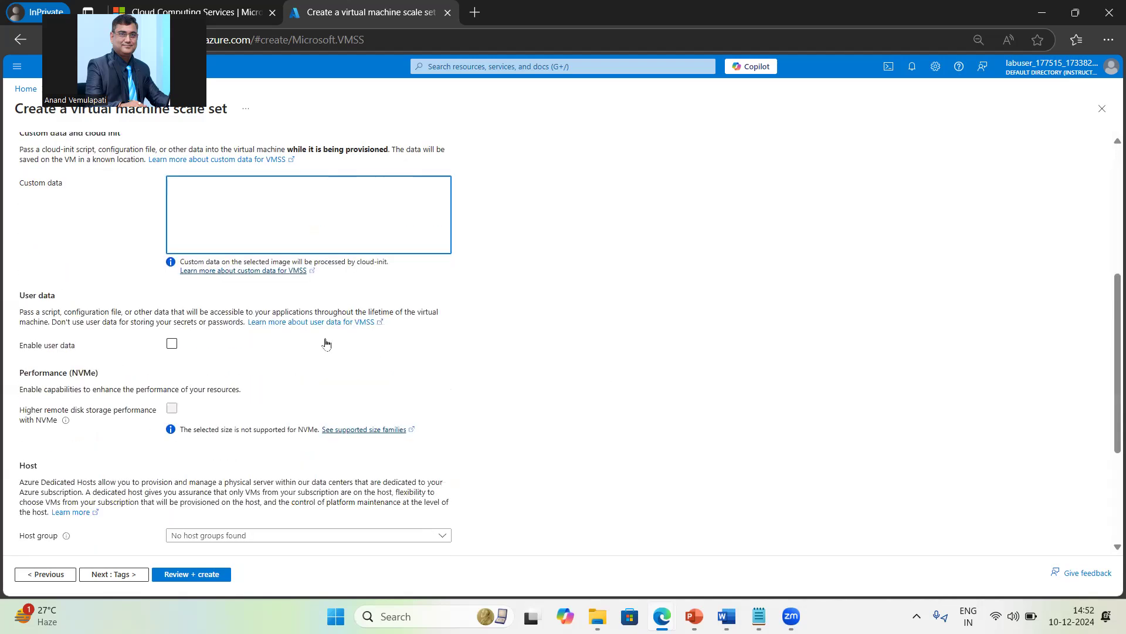
left_click(172, 343)
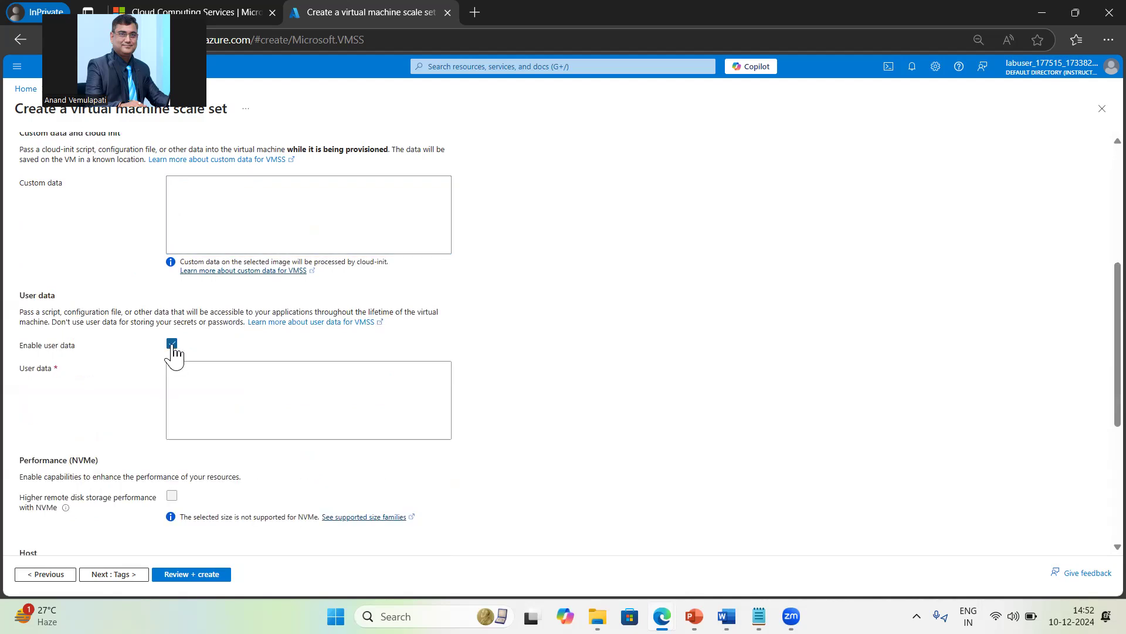
left_click(190, 375)
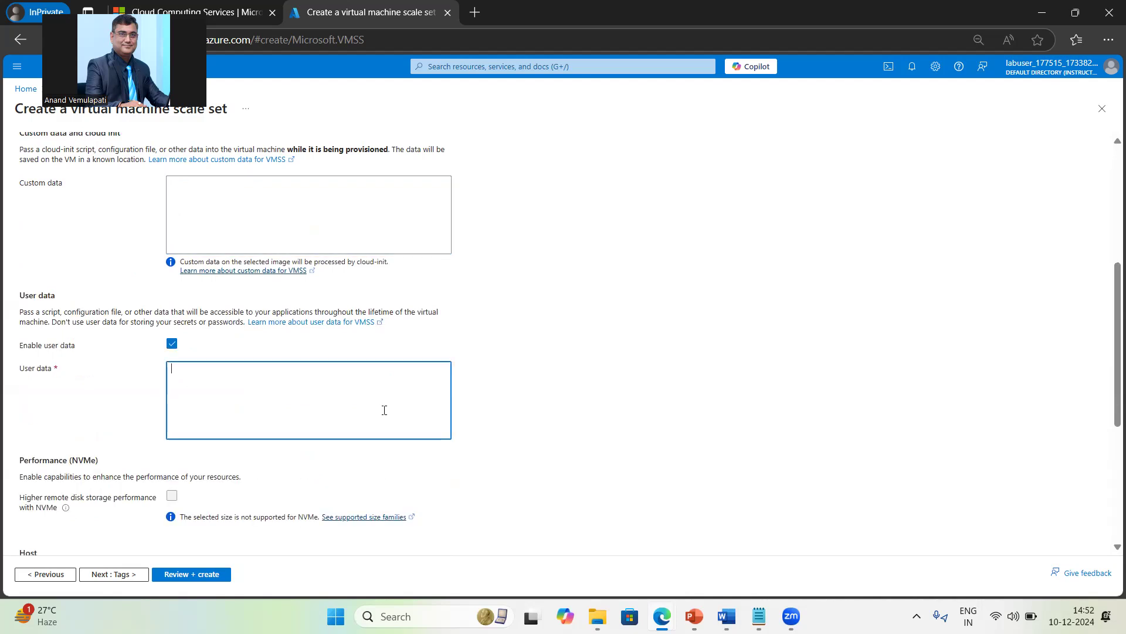
left_click_drag(26, 311, 221, 307)
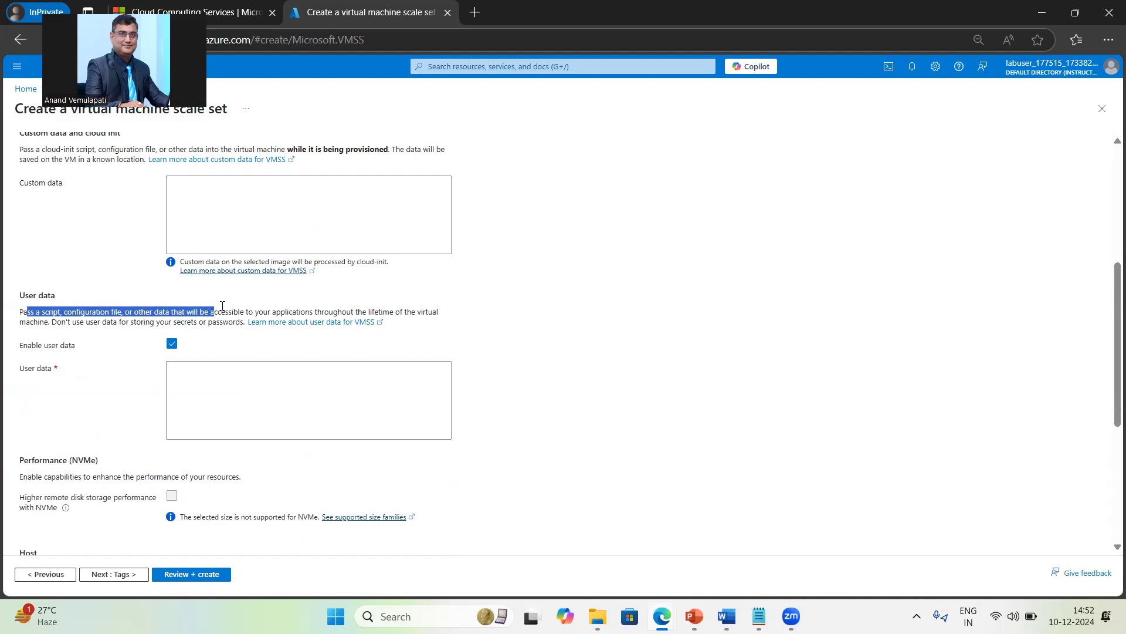
left_click(172, 347)
scroll(106, 311, "up", 3)
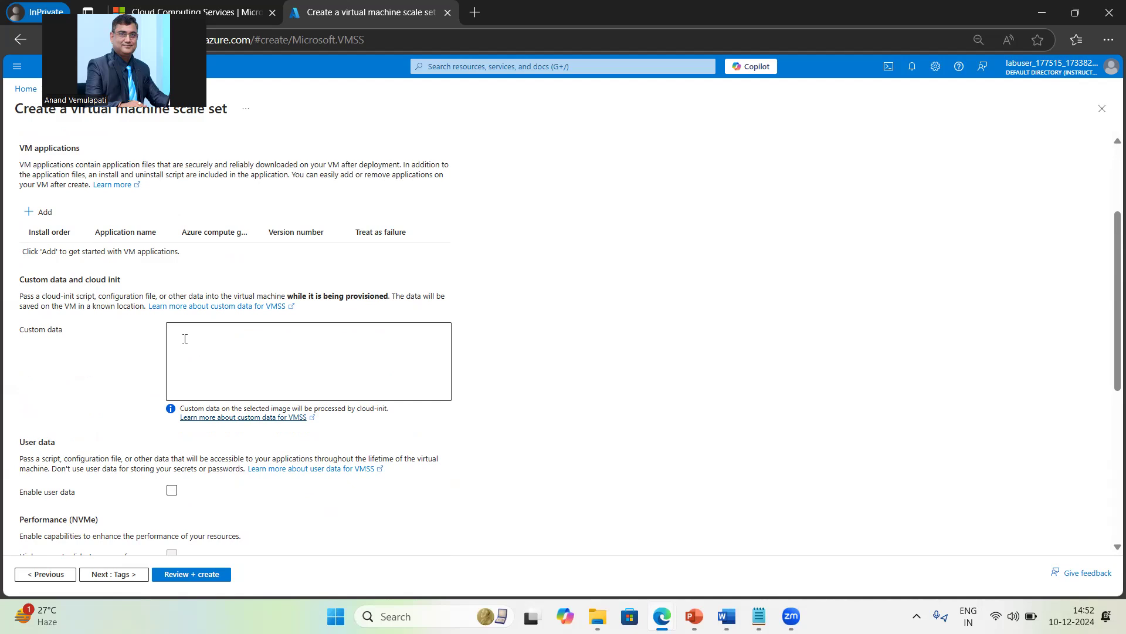
left_click(191, 335)
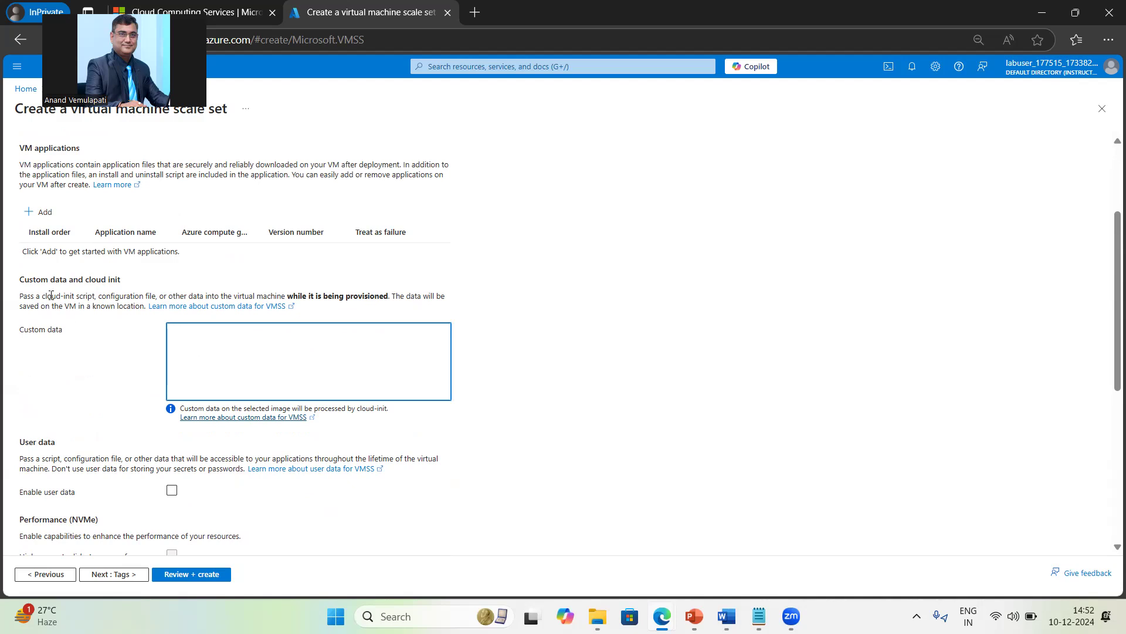
left_click_drag(52, 297, 166, 295)
left_click(240, 337)
Step: Copy the whole cloud_customdata_nginx.txt script from Notepad
left_click(759, 616)
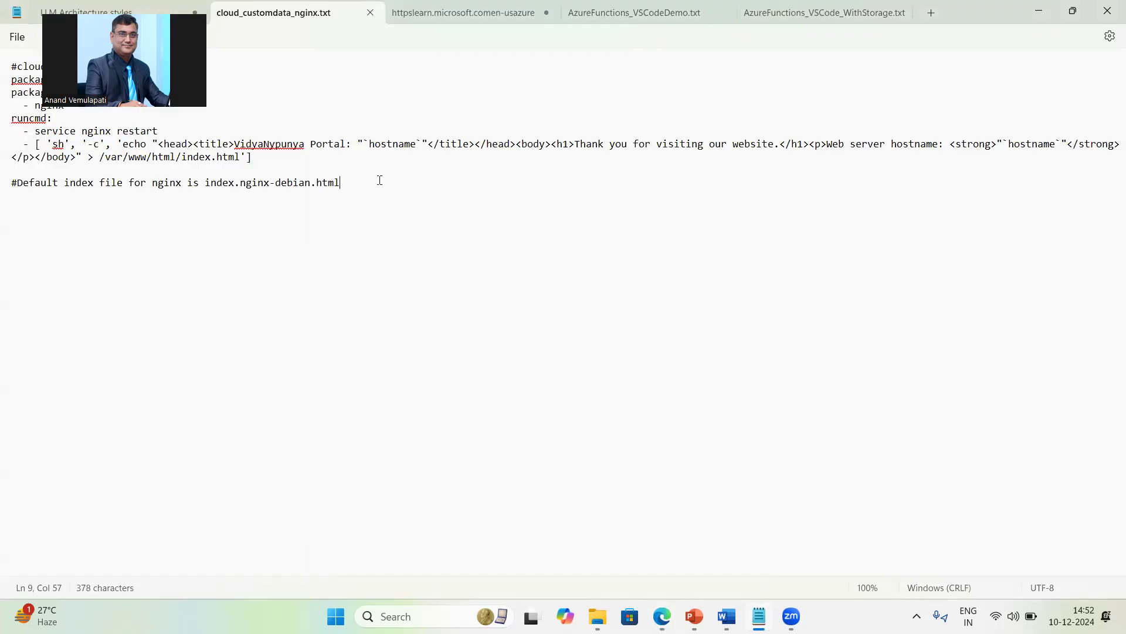
key("ctrl+a")
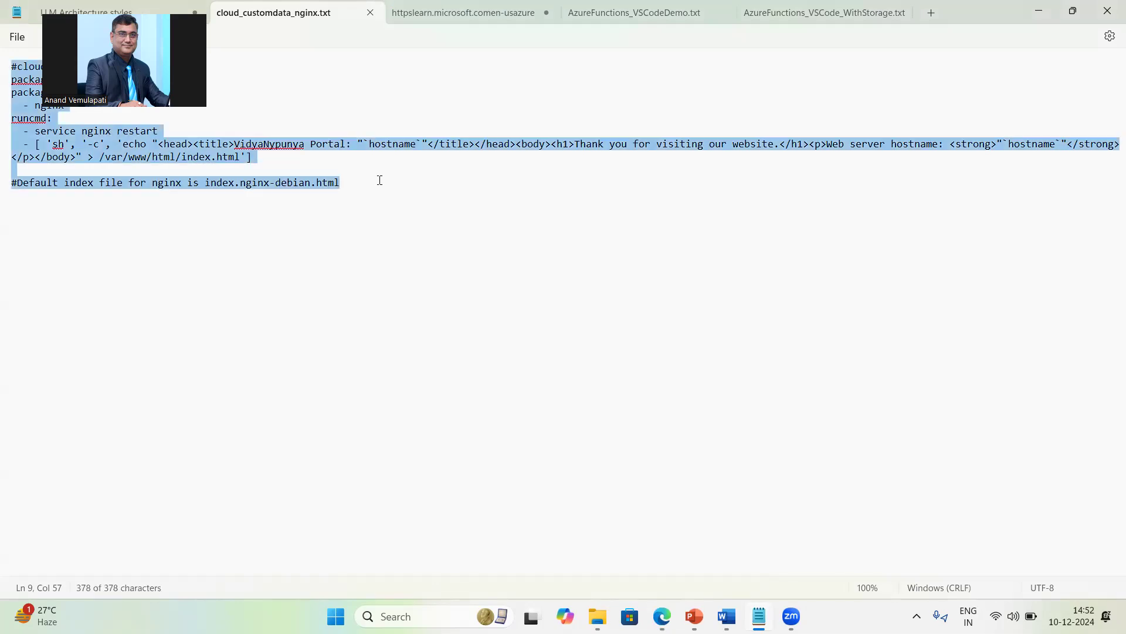
key("alt+Tab")
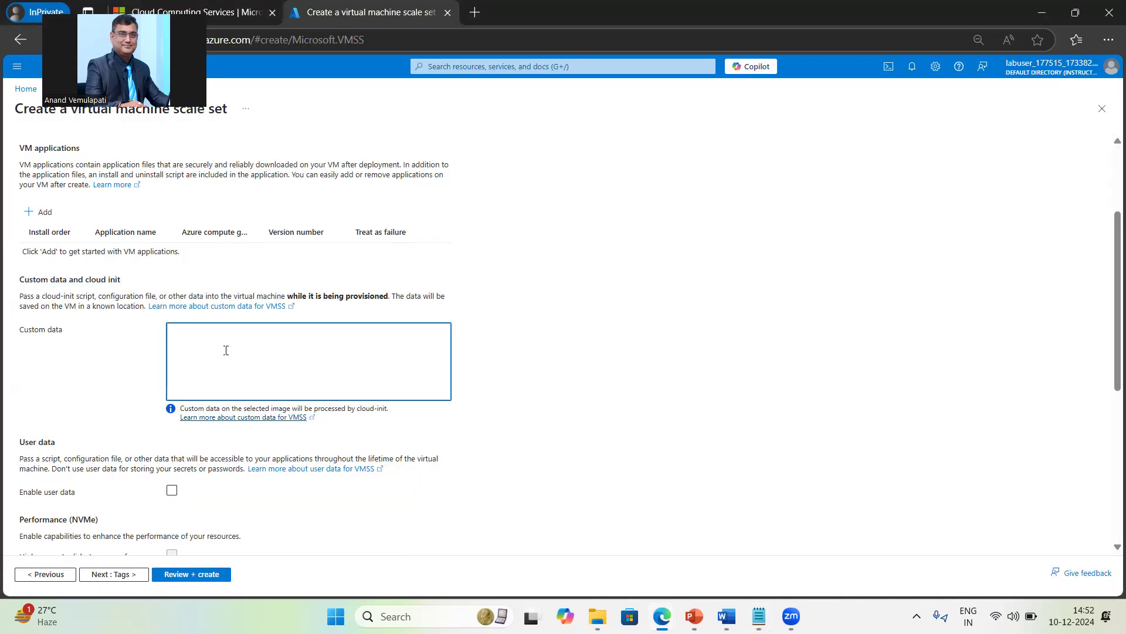
Step: Paste the nginx cloud-init script into Custom data and delete the trailing '#Default index file' line
key("ctrl+v")
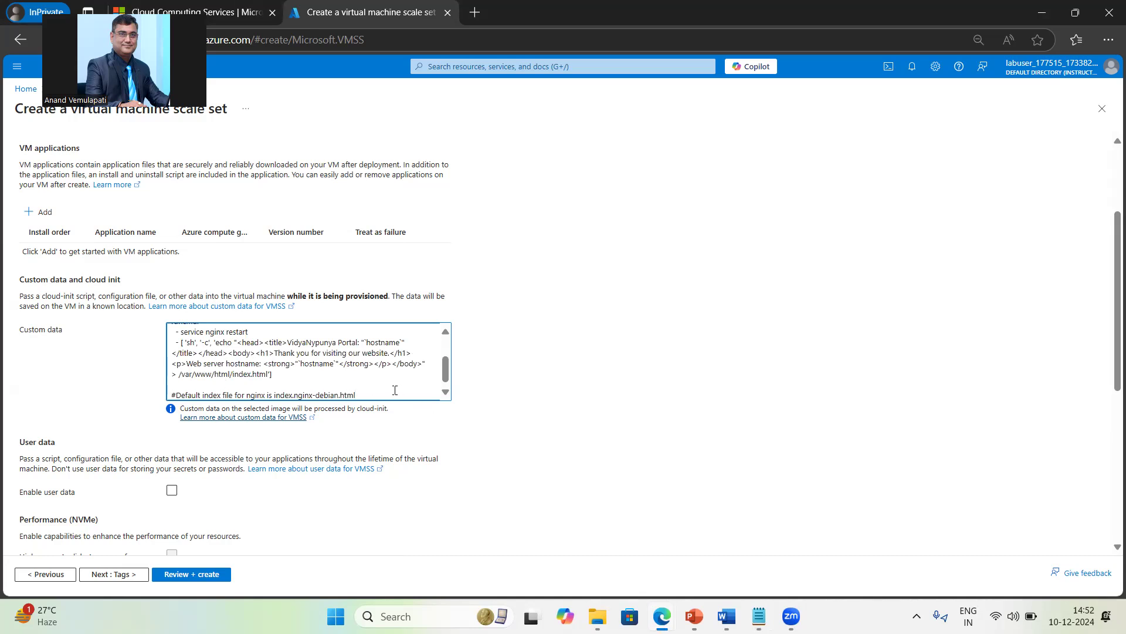
triple_click(381, 393)
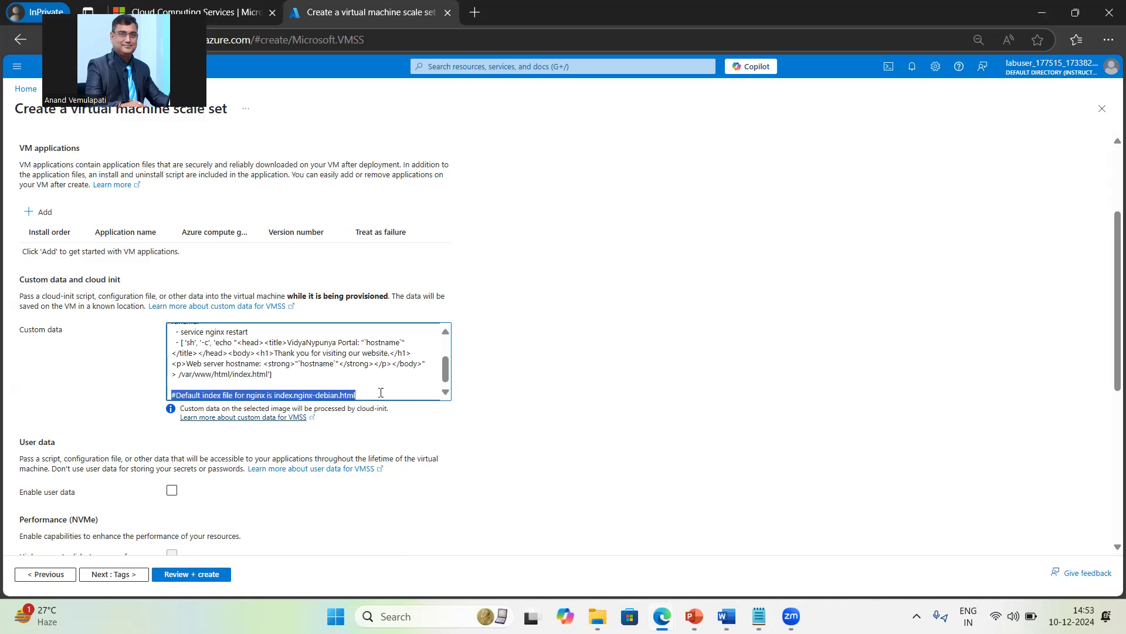
key("BackSpace")
key("BackSpace")
key("BackSpace")
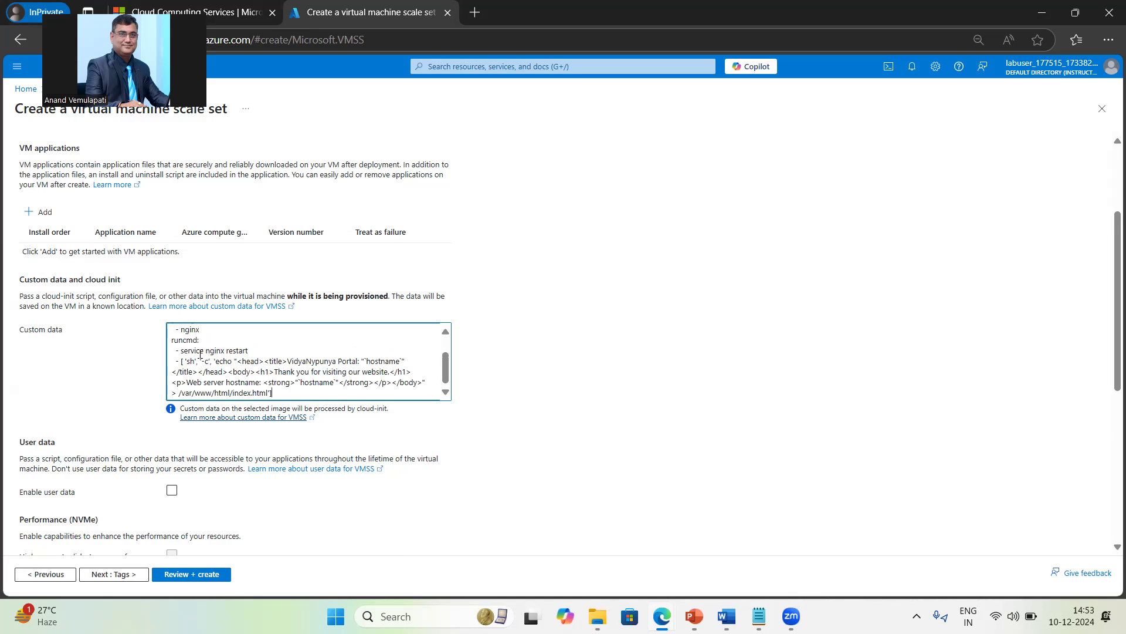
Step: Review the script's nginx install, nginx restart and echo commands
scroll(308, 363, "up", 2)
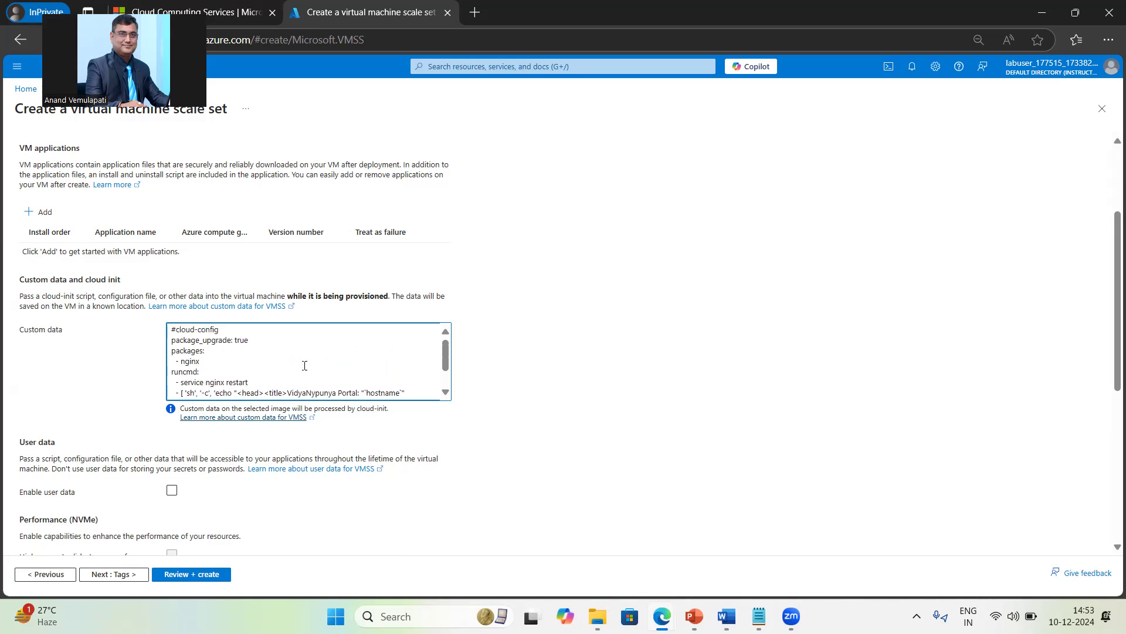
double_click(188, 361)
scroll(331, 365, "down", 1)
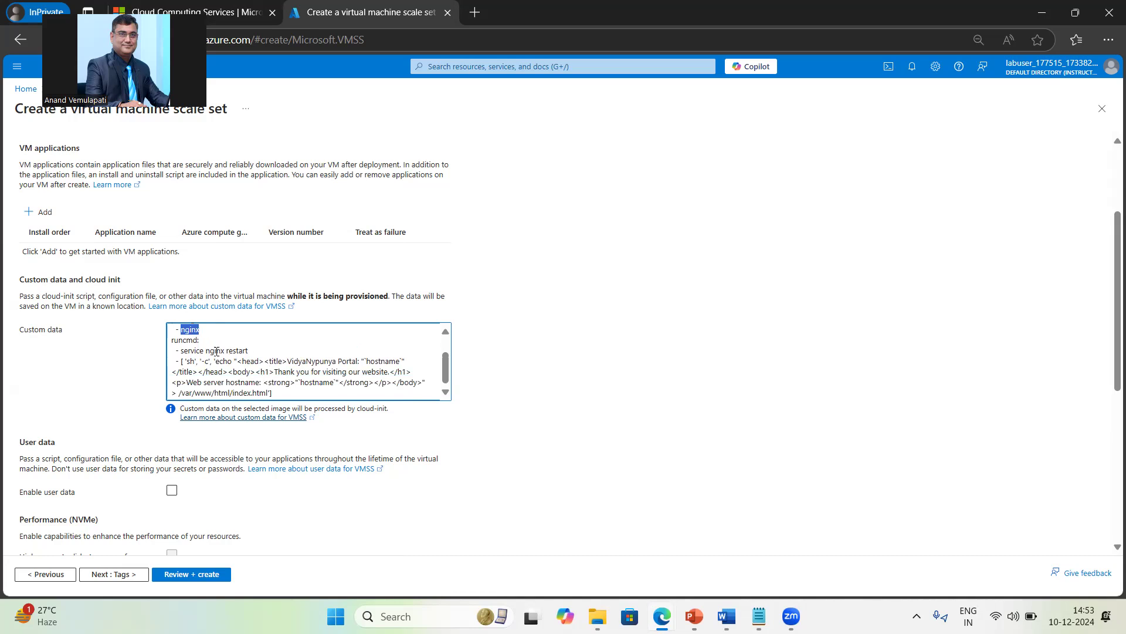
double_click(217, 351)
scroll(285, 379, "down", 1)
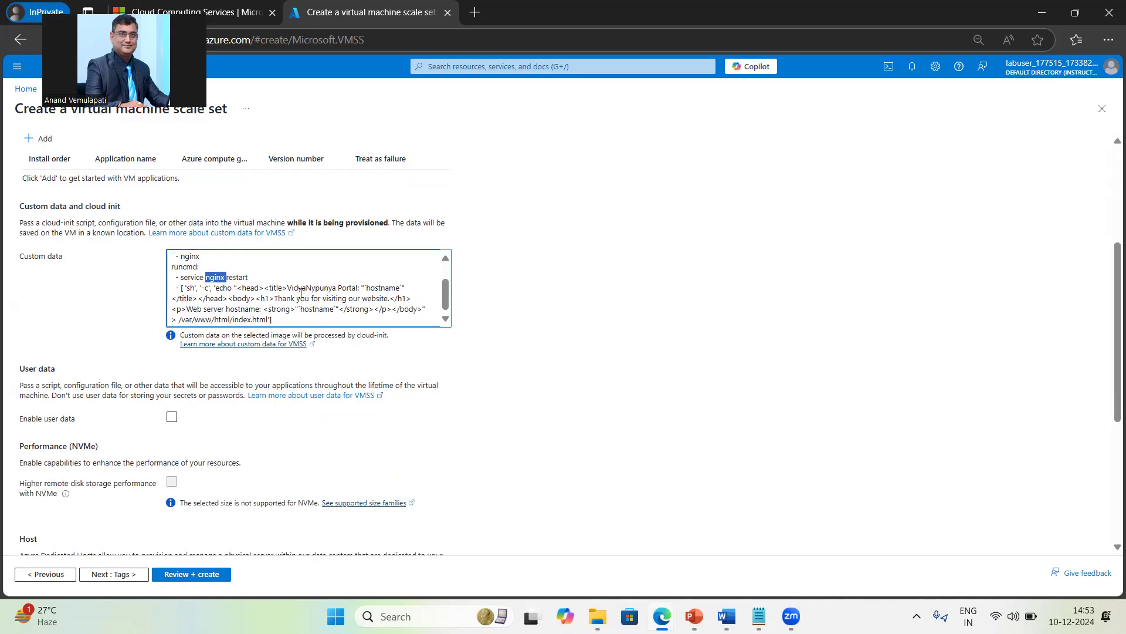
double_click(224, 287)
Step: Review the page title, 'Thank you' heading, hostname placeholder and index.html web root path
left_click_drag(286, 287, 355, 288)
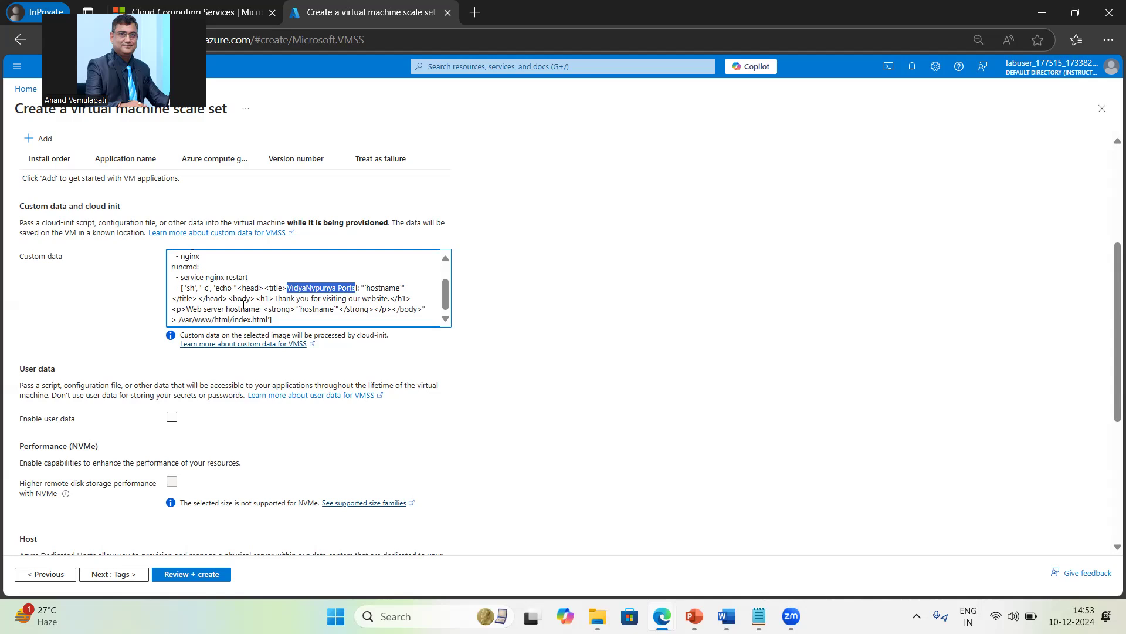
left_click_drag(278, 298, 391, 299)
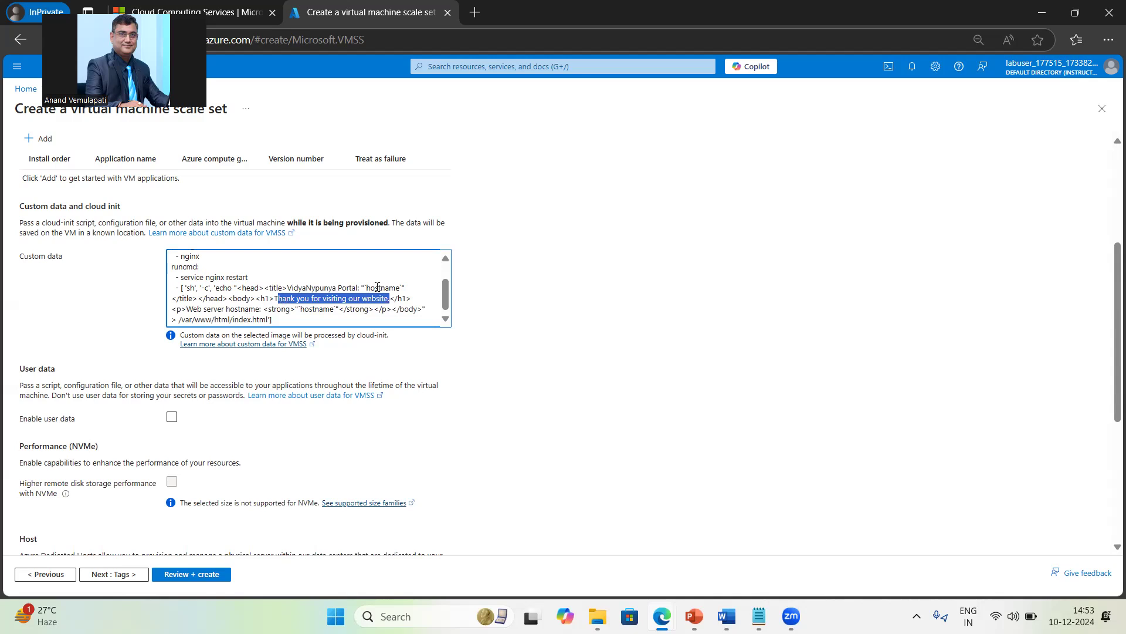
double_click(389, 287)
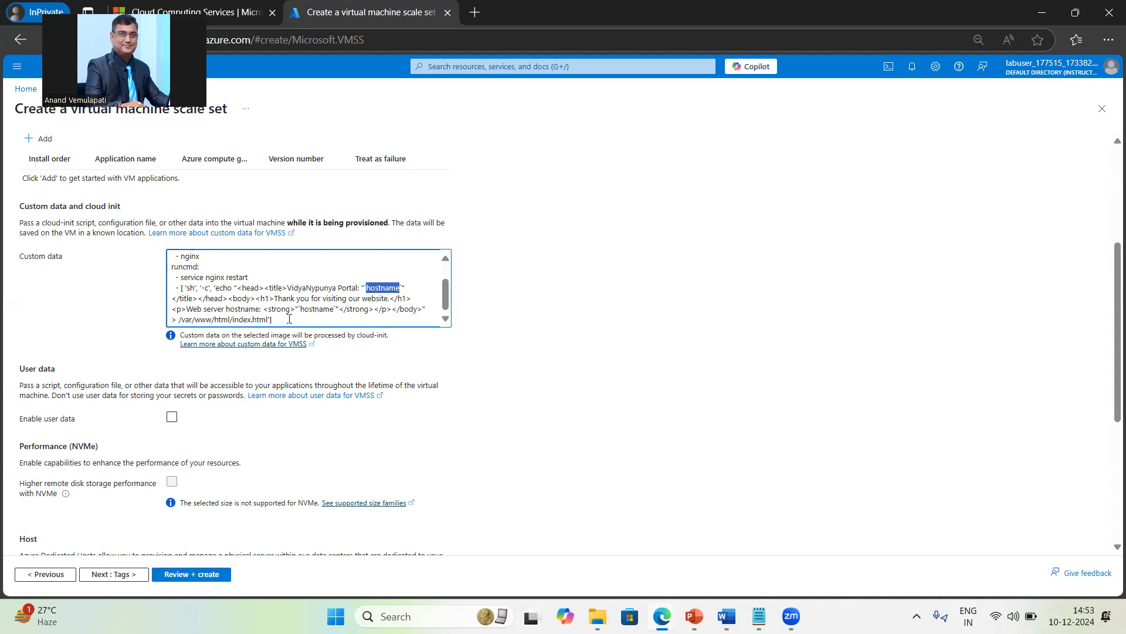
left_click_drag(233, 319, 266, 318)
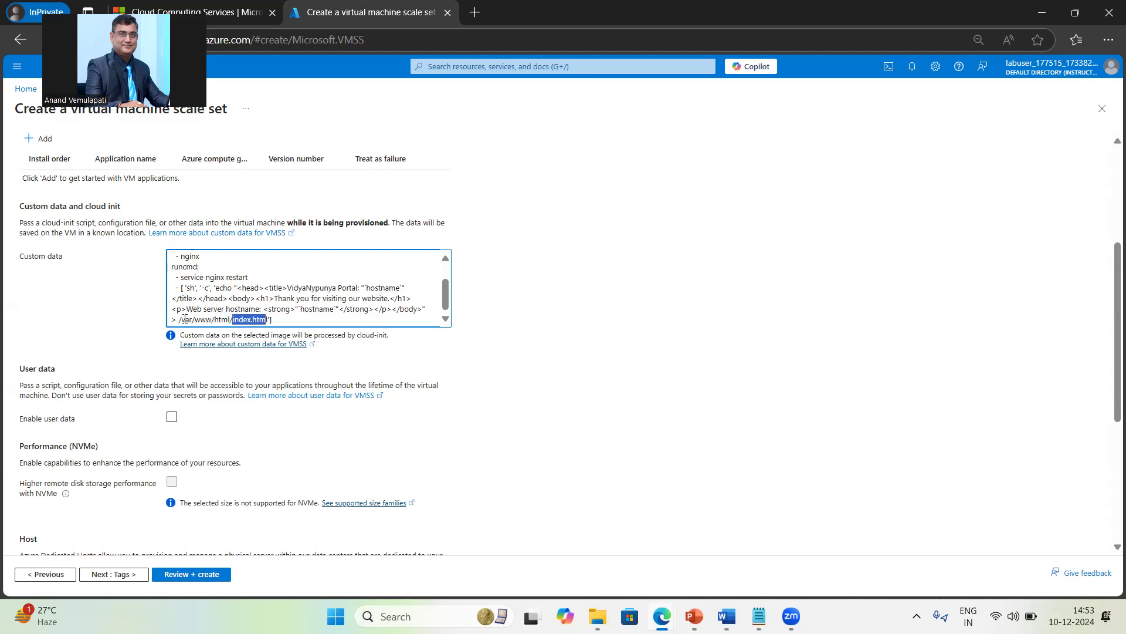
left_click_drag(179, 319, 266, 319)
left_click(280, 317)
left_click_drag(232, 320, 266, 320)
scroll(360, 319, "down", 3)
scroll(368, 327, "up", 3)
left_click_drag(274, 298, 330, 309)
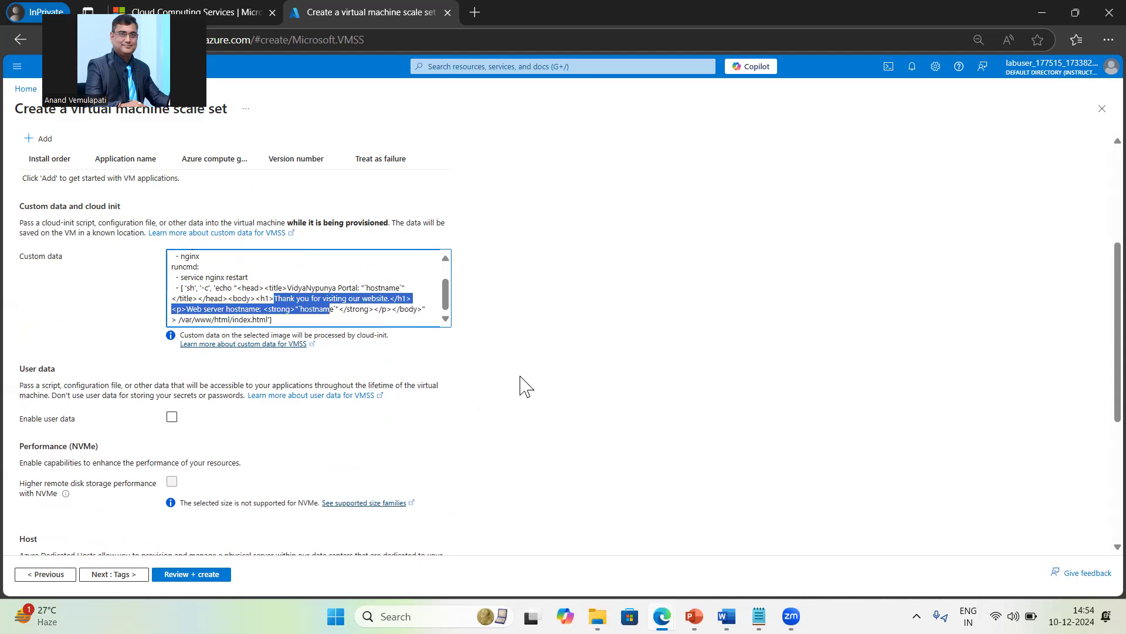
left_click(324, 288)
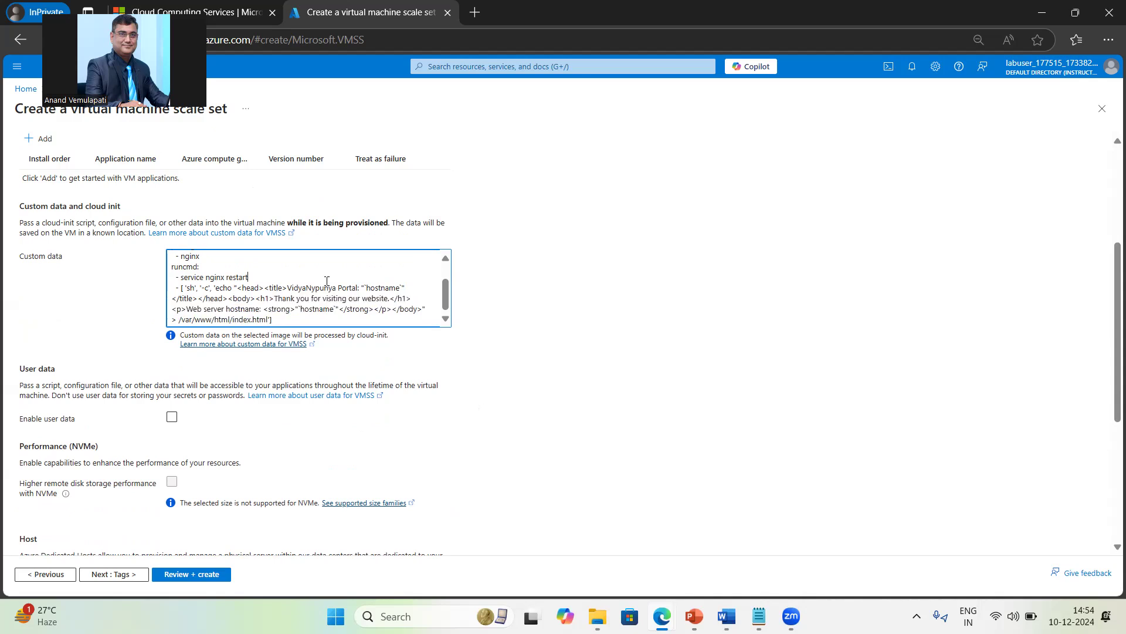
scroll(545, 354, "up", 3)
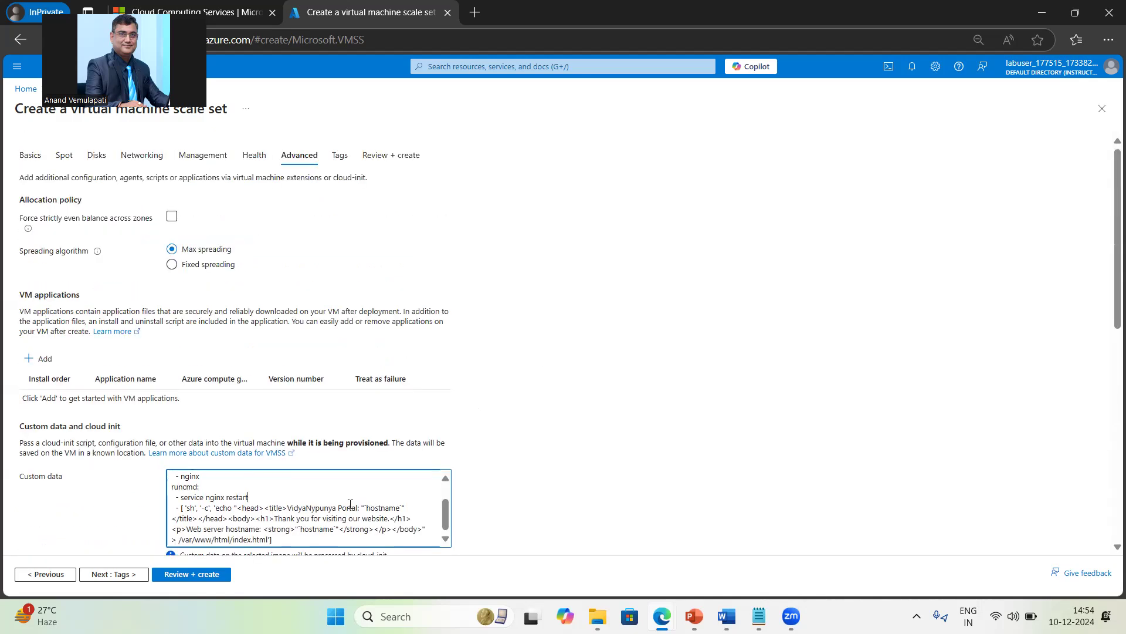
Step: Check the script's web root path and the User data section, then continue to Tags
scroll(350, 505, "up", 2)
scroll(351, 505, "down", 2)
left_click_drag(188, 539, 252, 539)
scroll(712, 461, "down", 1)
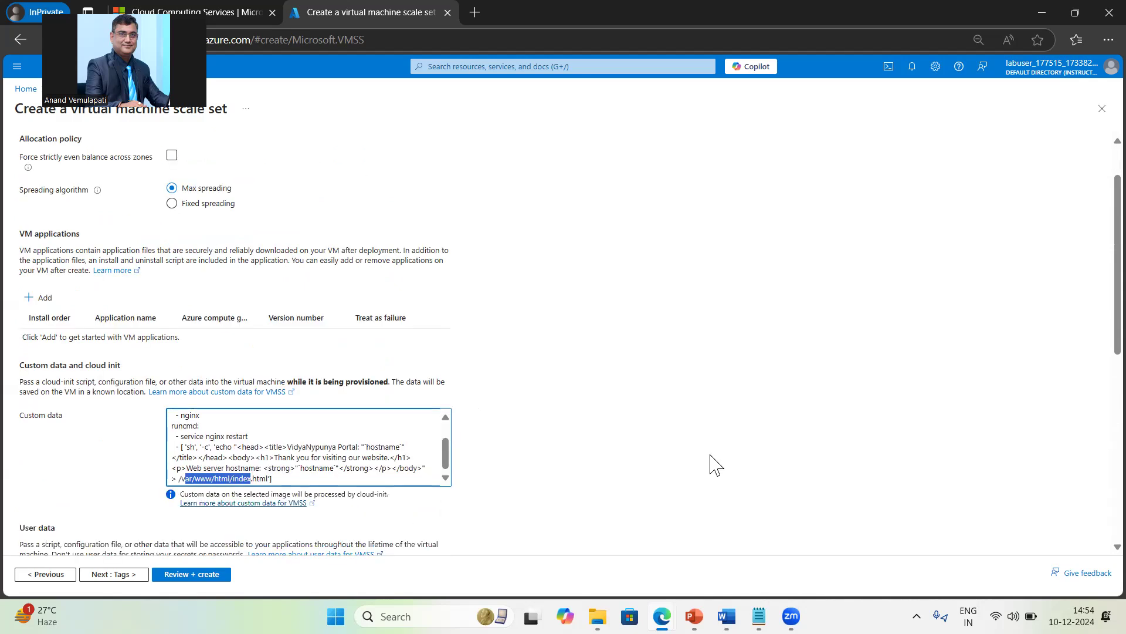
scroll(28, 362, "down", 3)
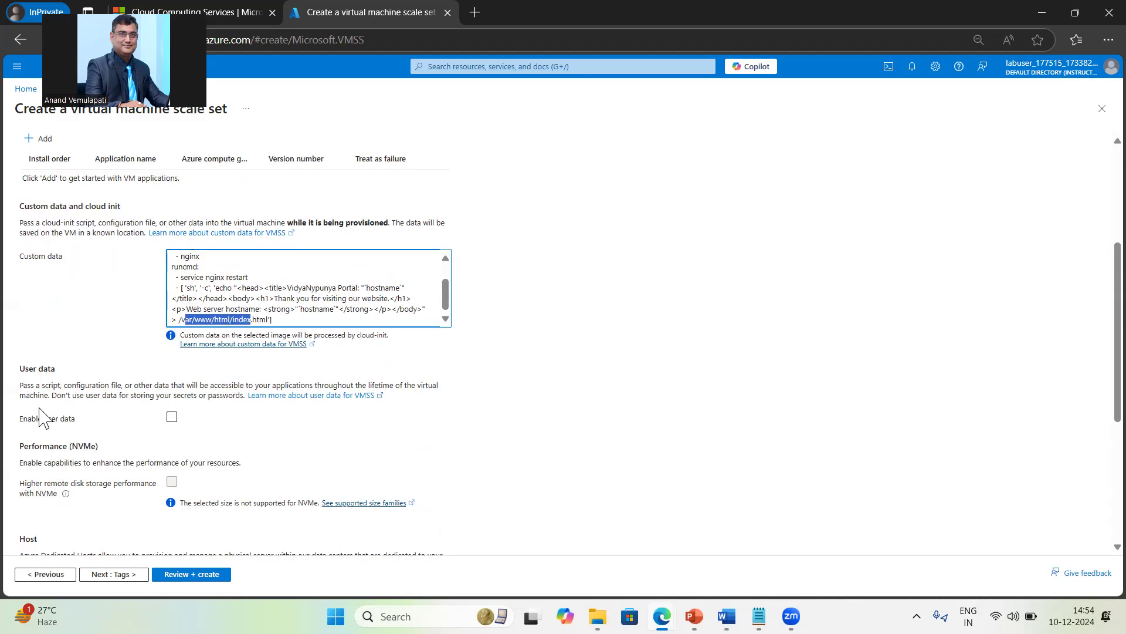
left_click_drag(17, 369, 64, 375)
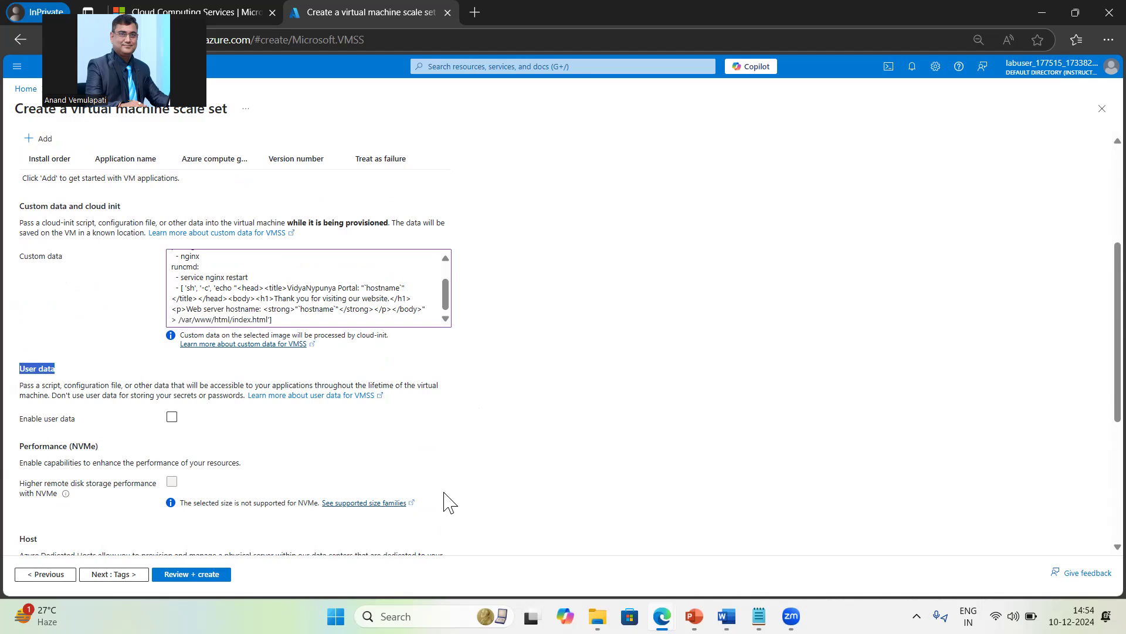
scroll(590, 463, "down", 2)
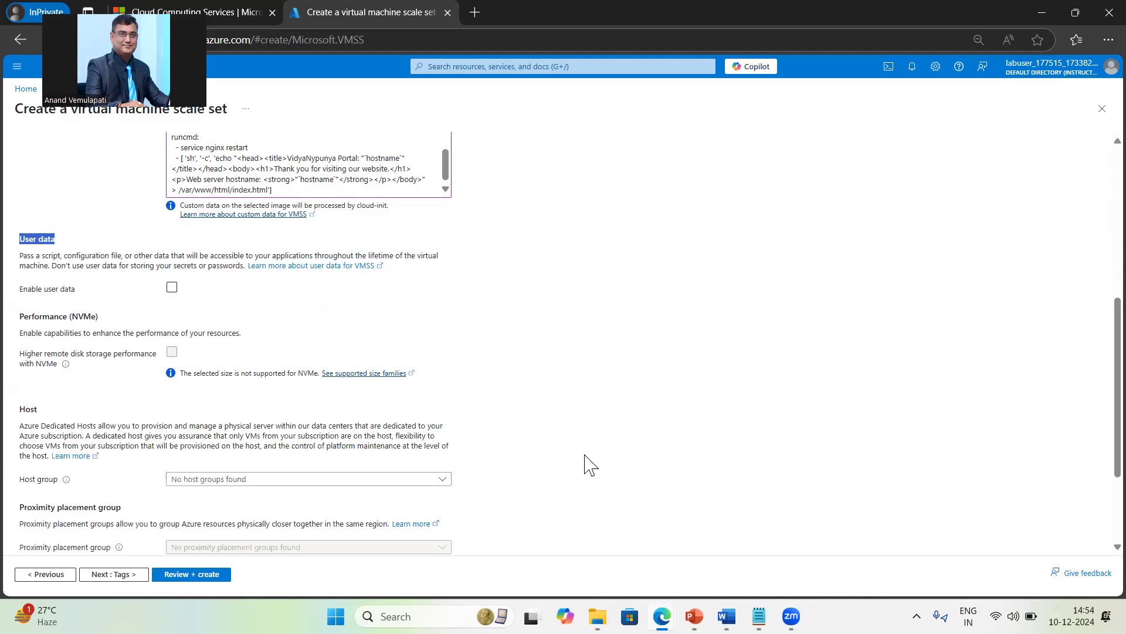
scroll(589, 464, "up", 2)
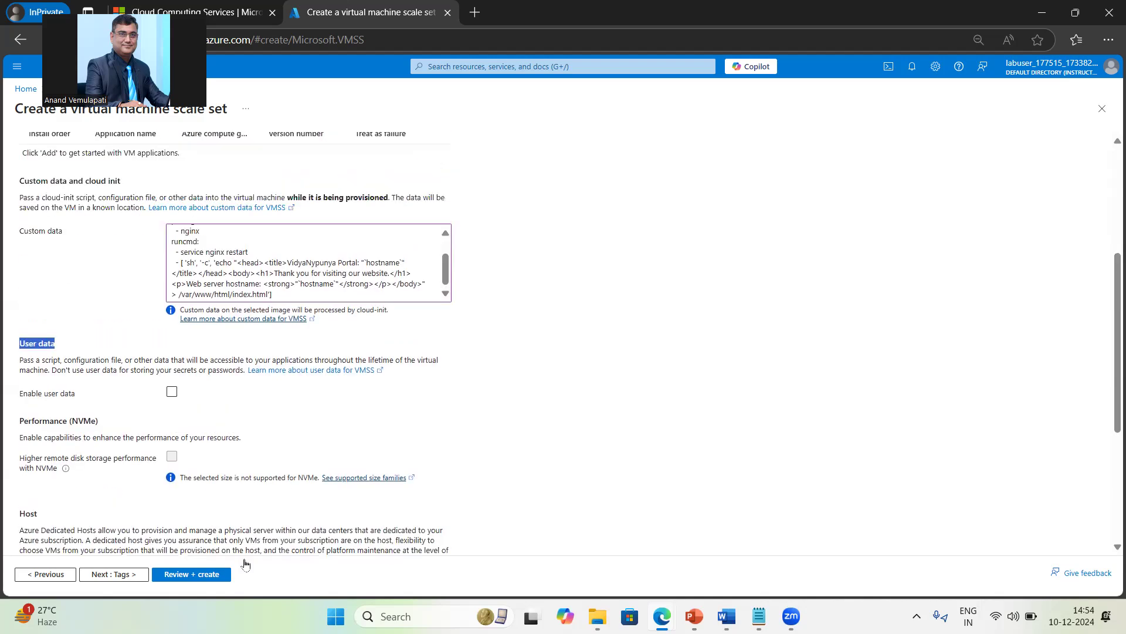
scroll(240, 565, "up", 1)
left_click(136, 575)
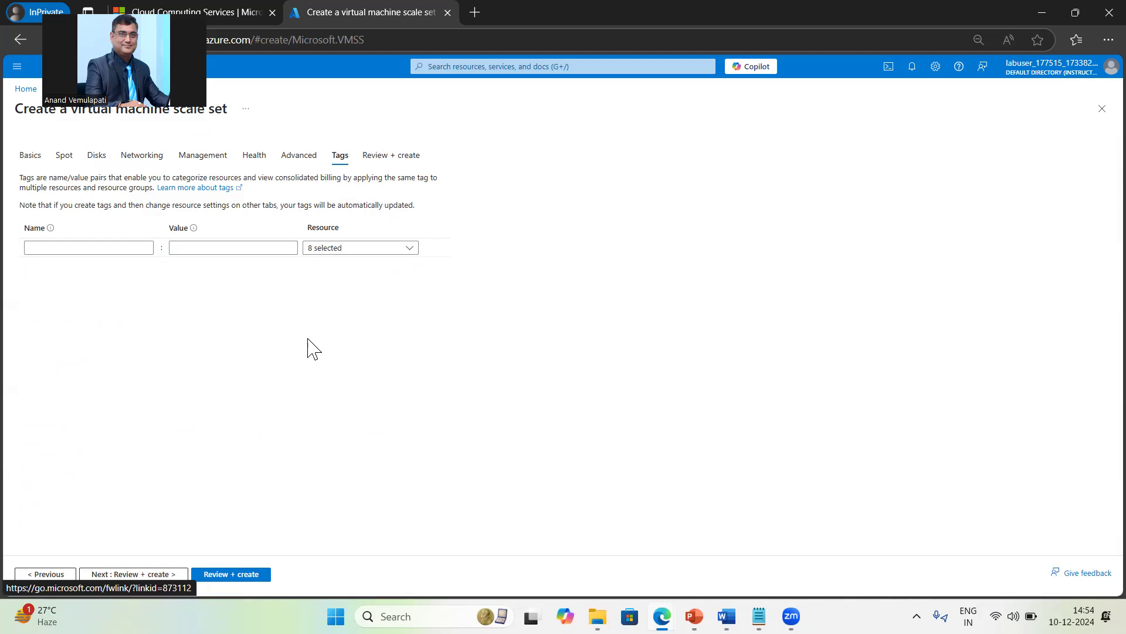
left_click(254, 245)
Step: Validate the vmss1 scale set (Standard B2s, 3 instances, zones 1,2,3, East US) and create it
left_click(232, 574)
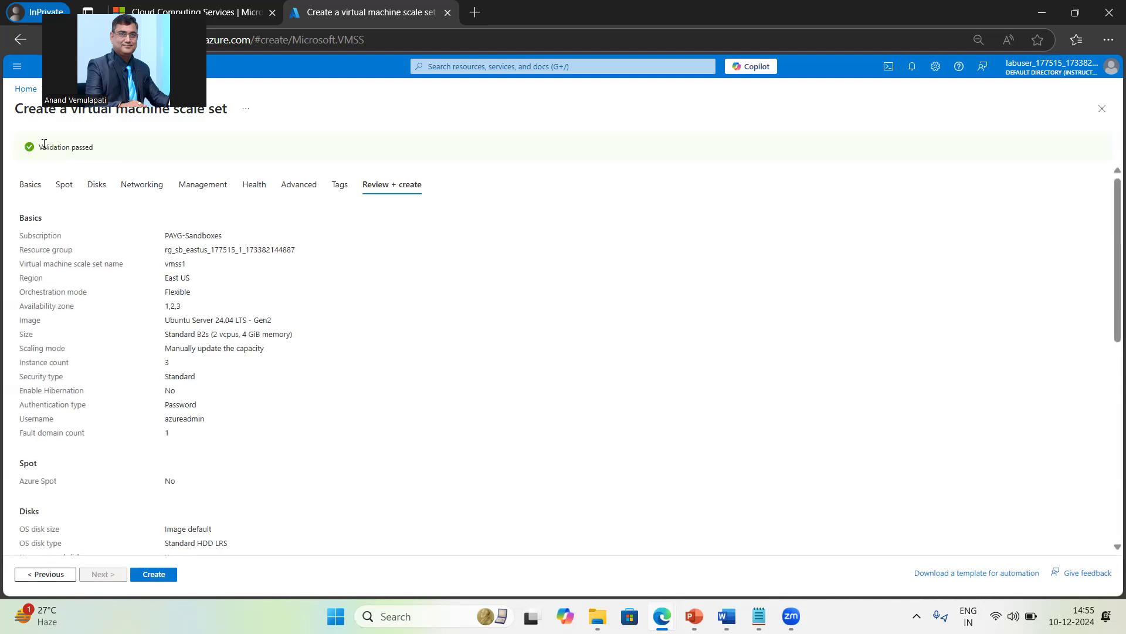
left_click_drag(44, 144, 160, 203)
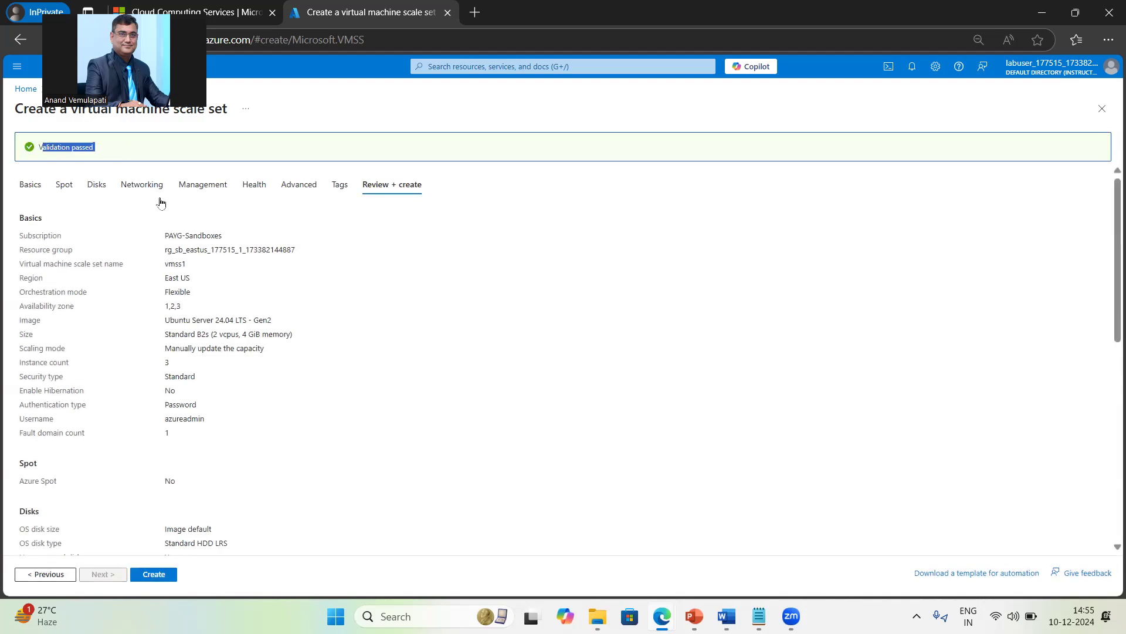
left_click(155, 574)
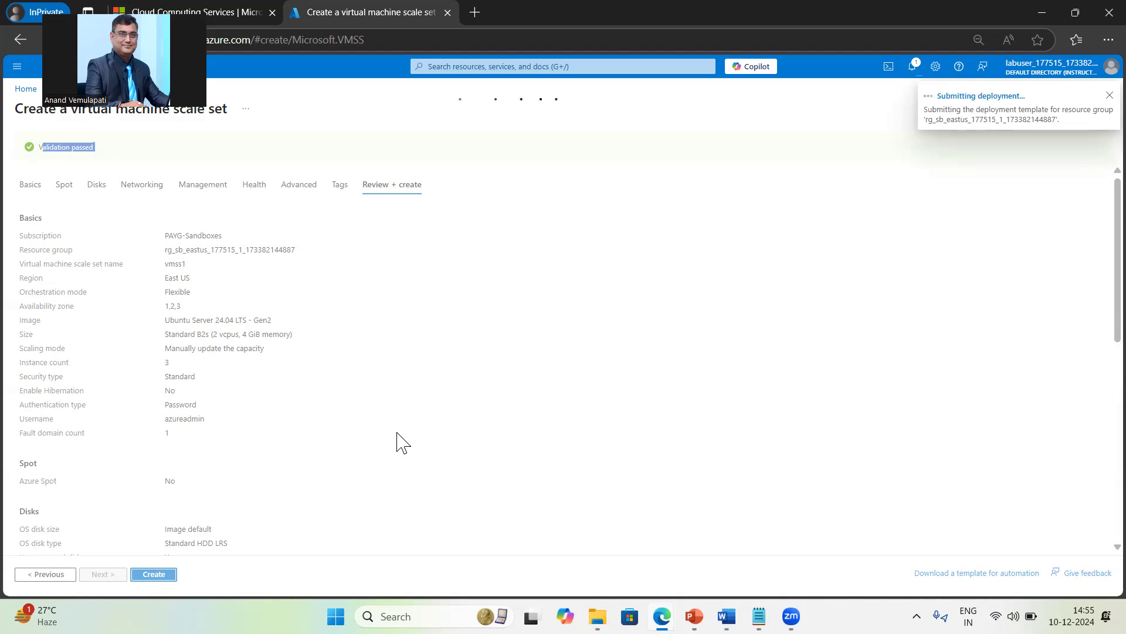
Step: Check the deployment completed with all resources OK, then open the new vmss1 scale set
left_click(910, 68)
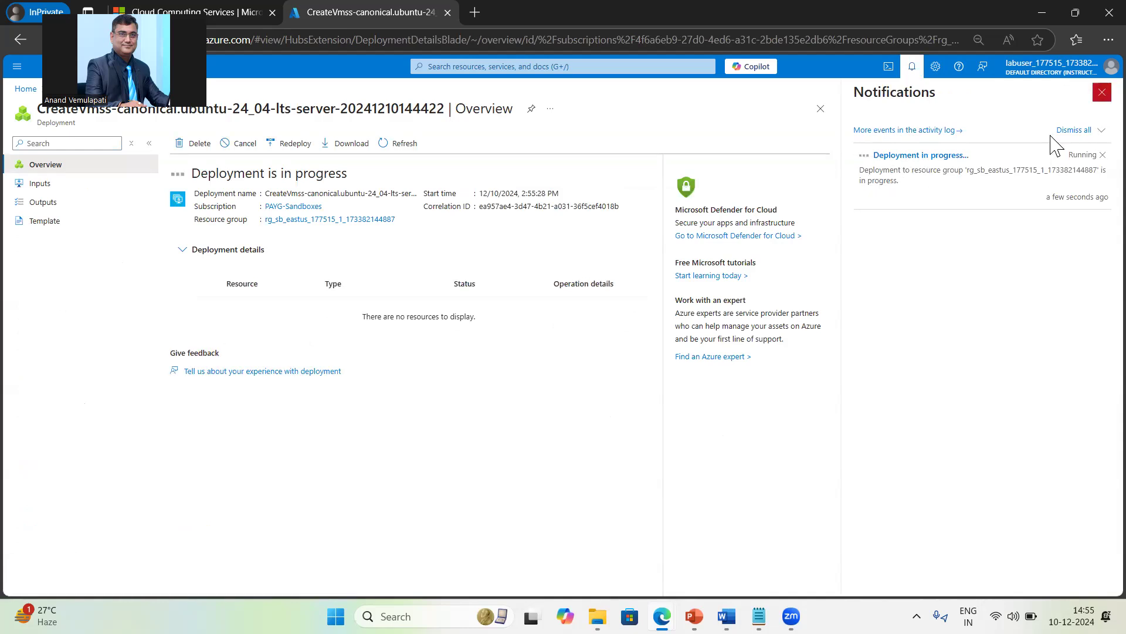
left_click(1102, 92)
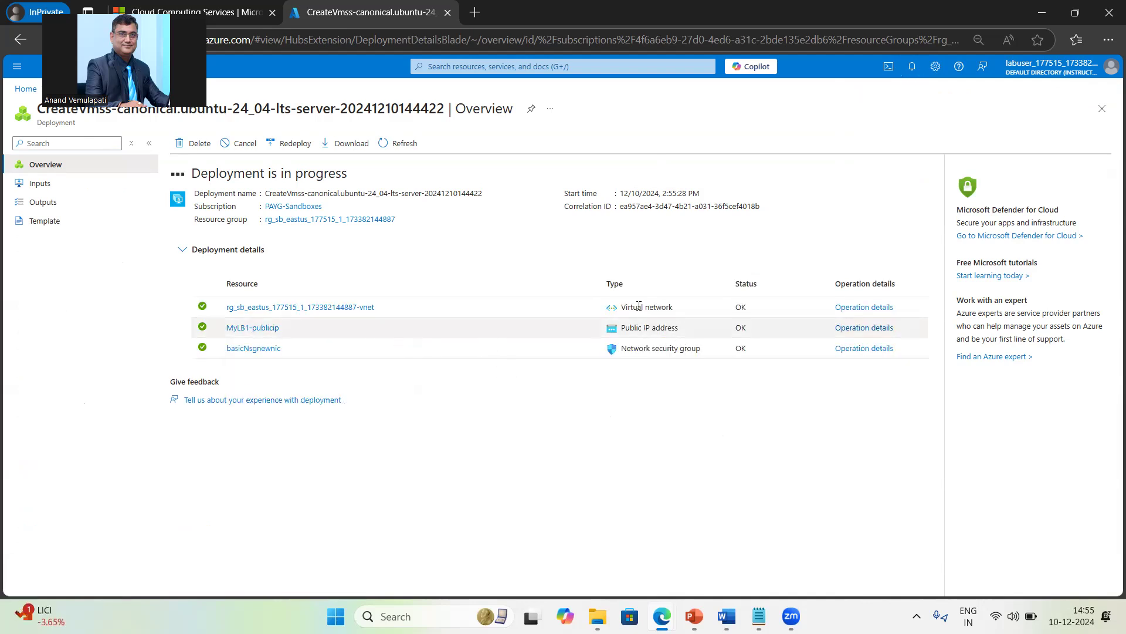
left_click_drag(627, 306, 662, 306)
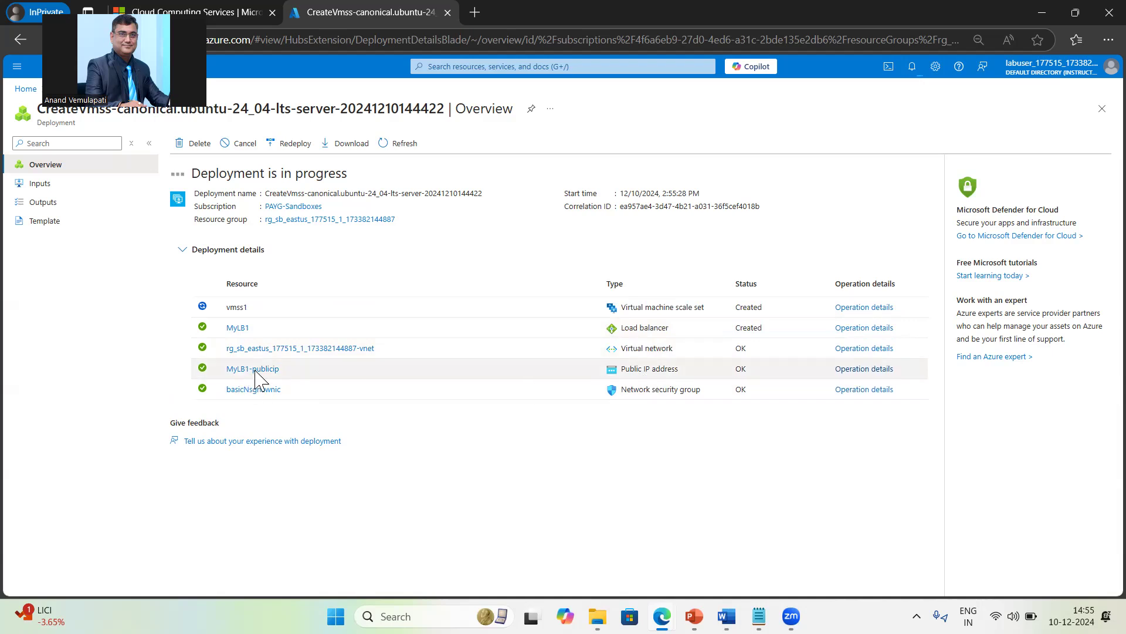
mouse_move(262, 373)
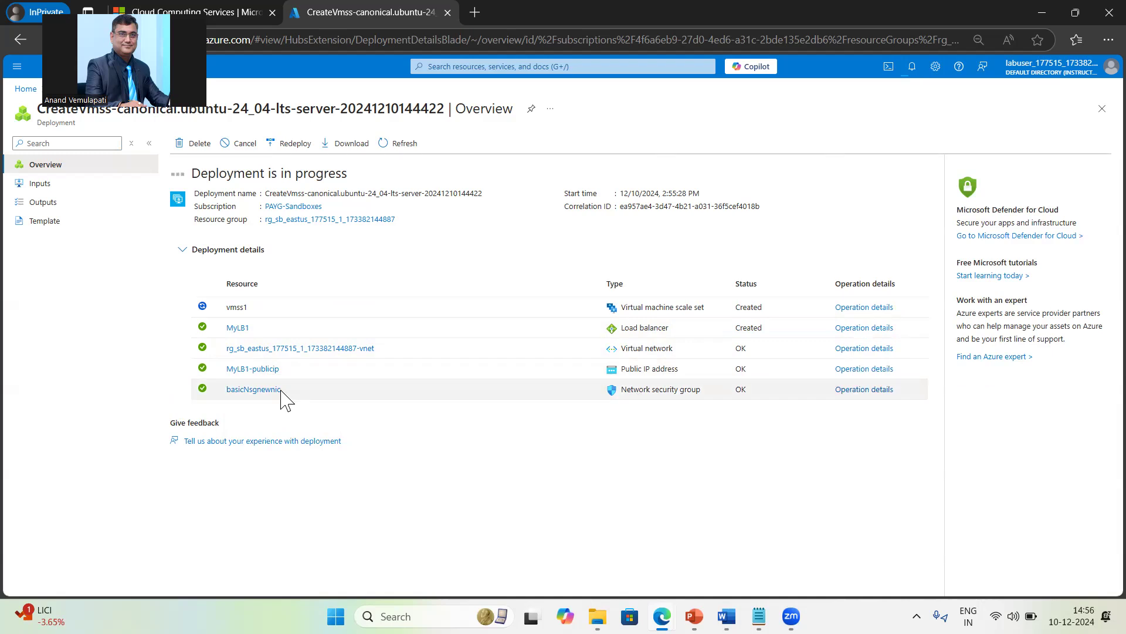
mouse_move(280, 392)
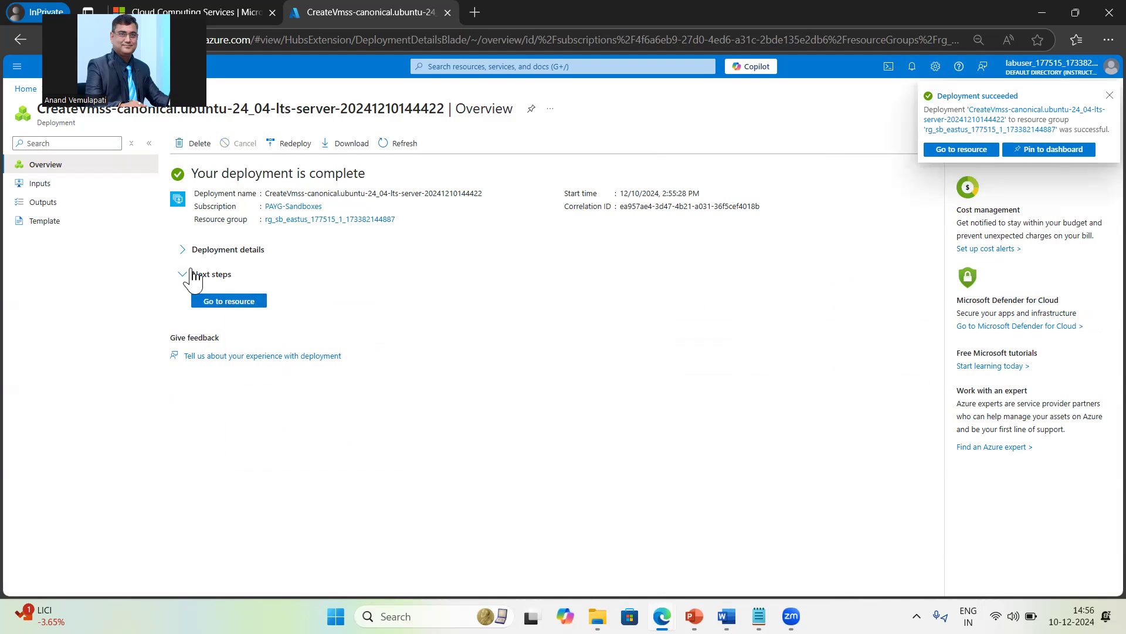
left_click(181, 252)
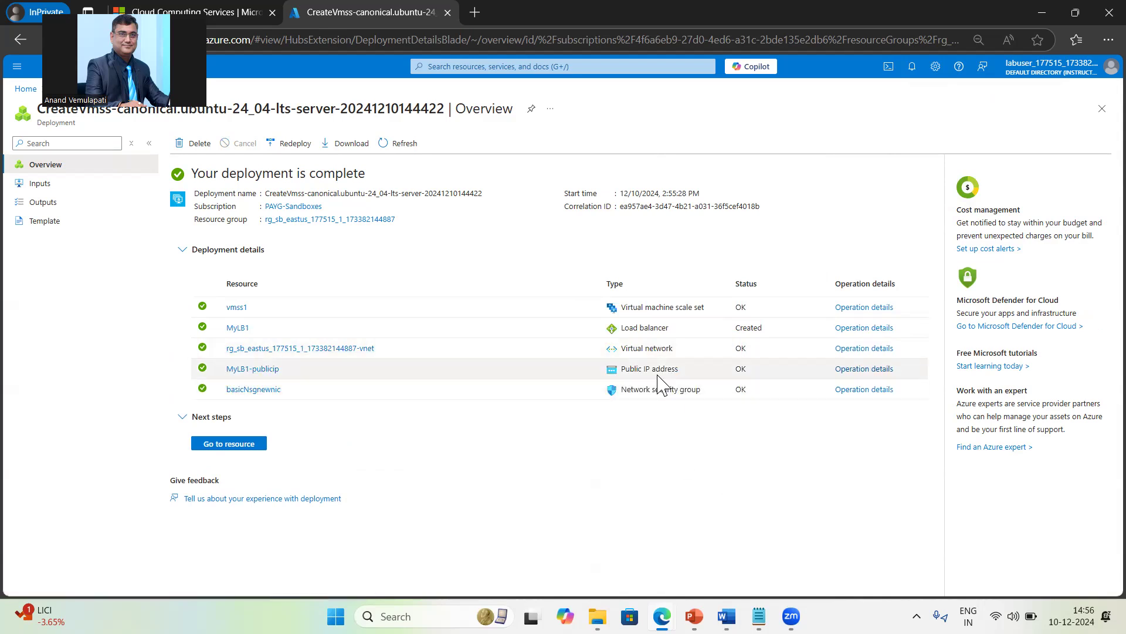
left_click(235, 446)
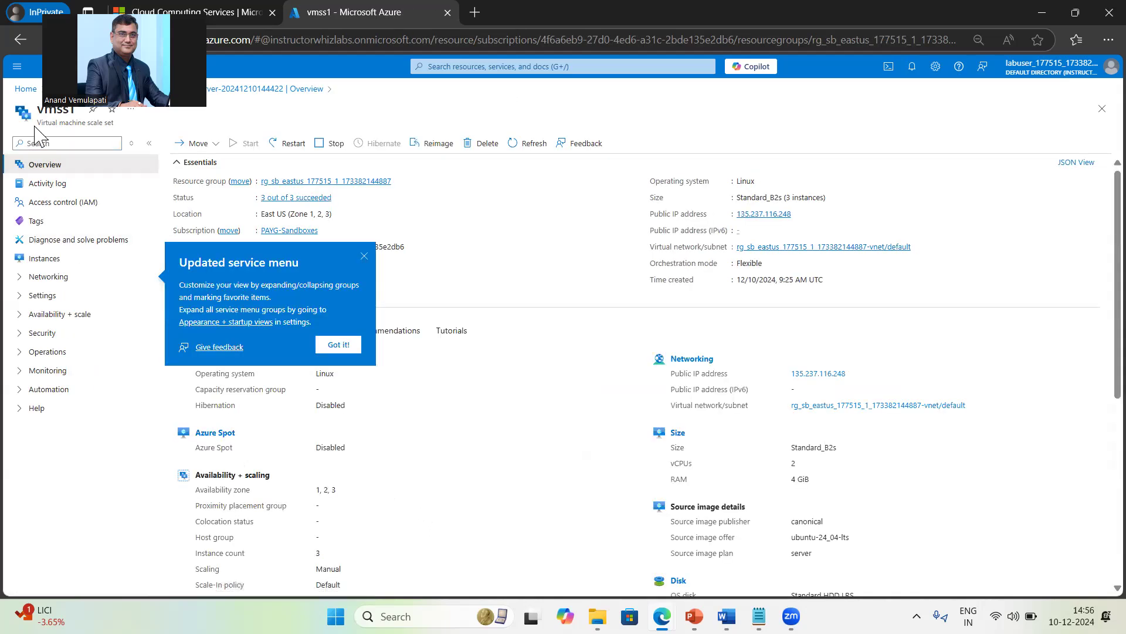
Step: Dismiss the Updated service menu tip and show vmss1's three VM instances
left_click(124, 122)
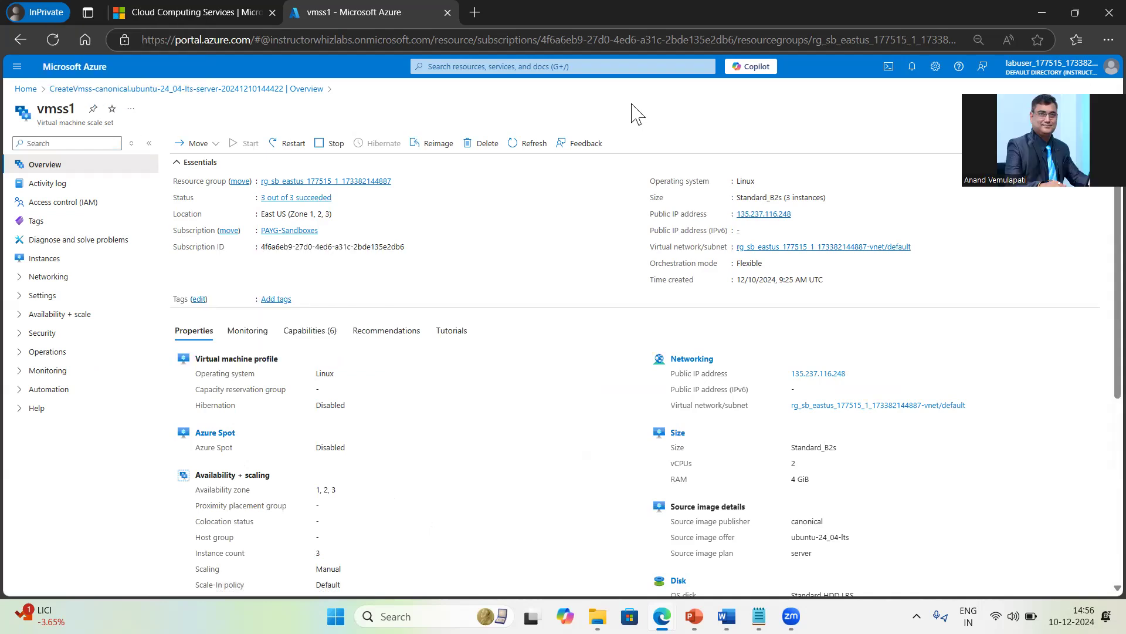
triple_click(63, 125)
left_click(45, 261)
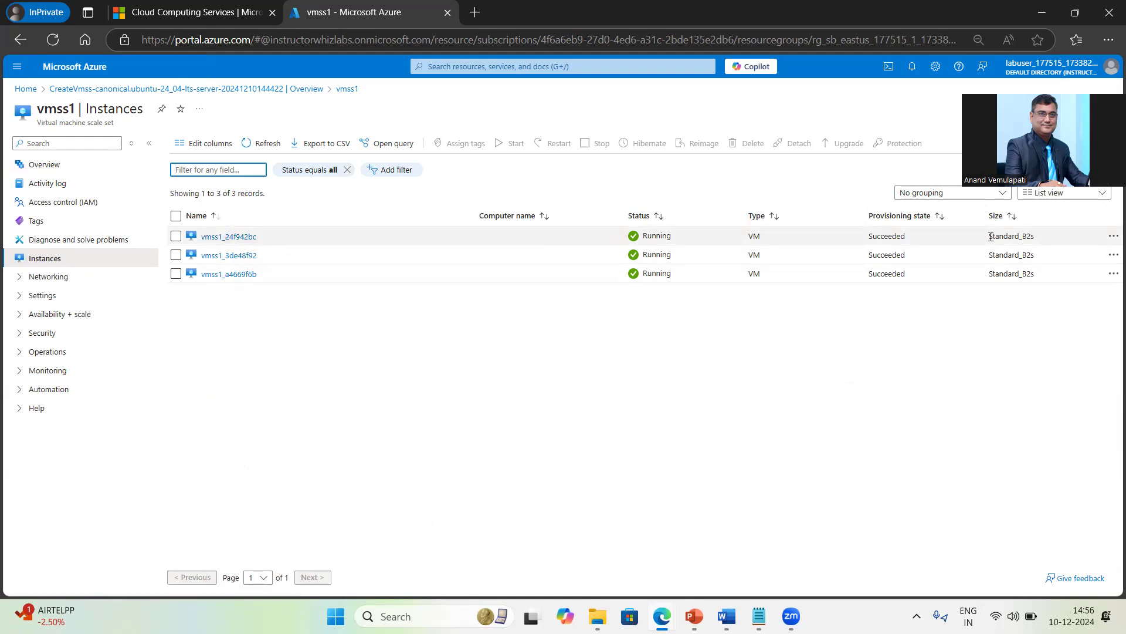
Step: Open vmss1_3de48f92 and review its Ubuntu 24.04 OS, B2s size and computer name vmss1e2jwH68A6Q
left_click_drag(991, 236, 1042, 237)
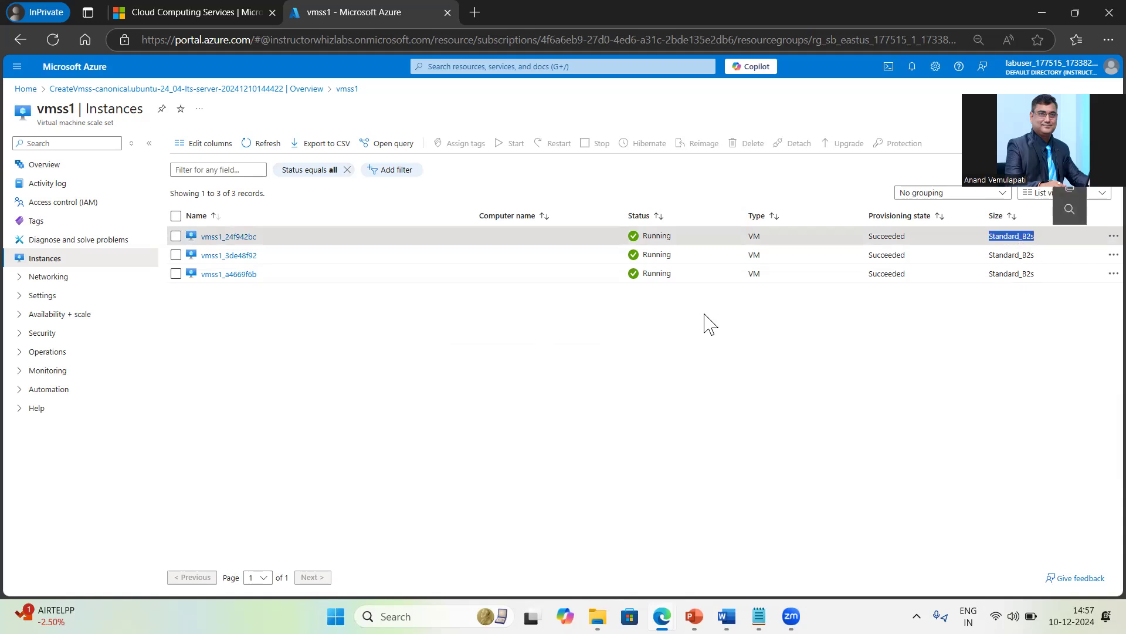
left_click(216, 258)
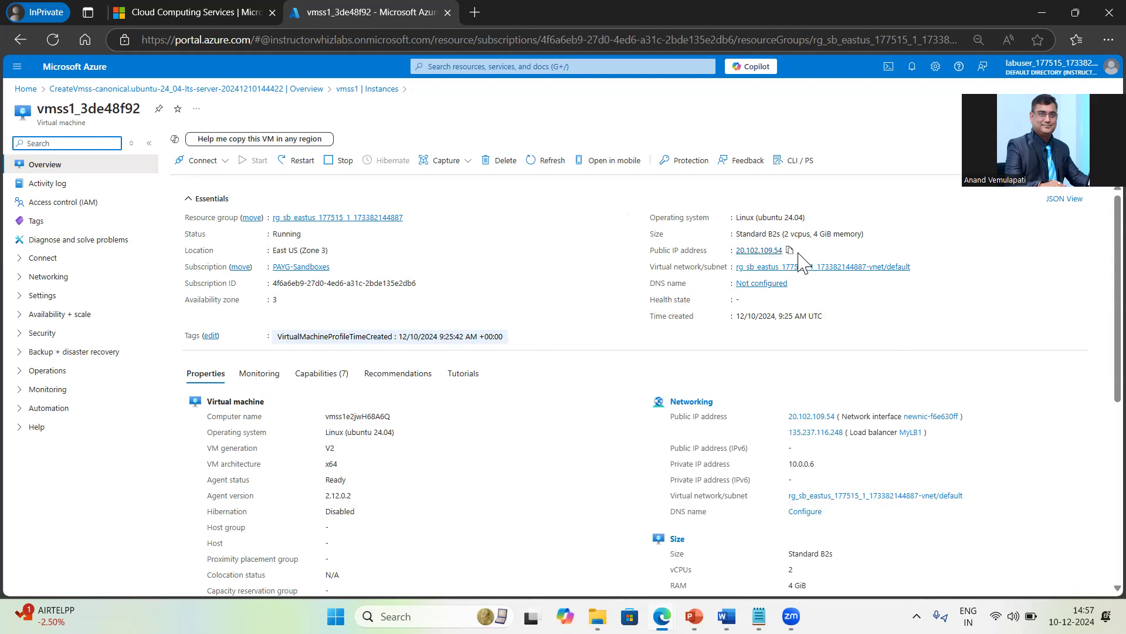
mouse_move(787, 257)
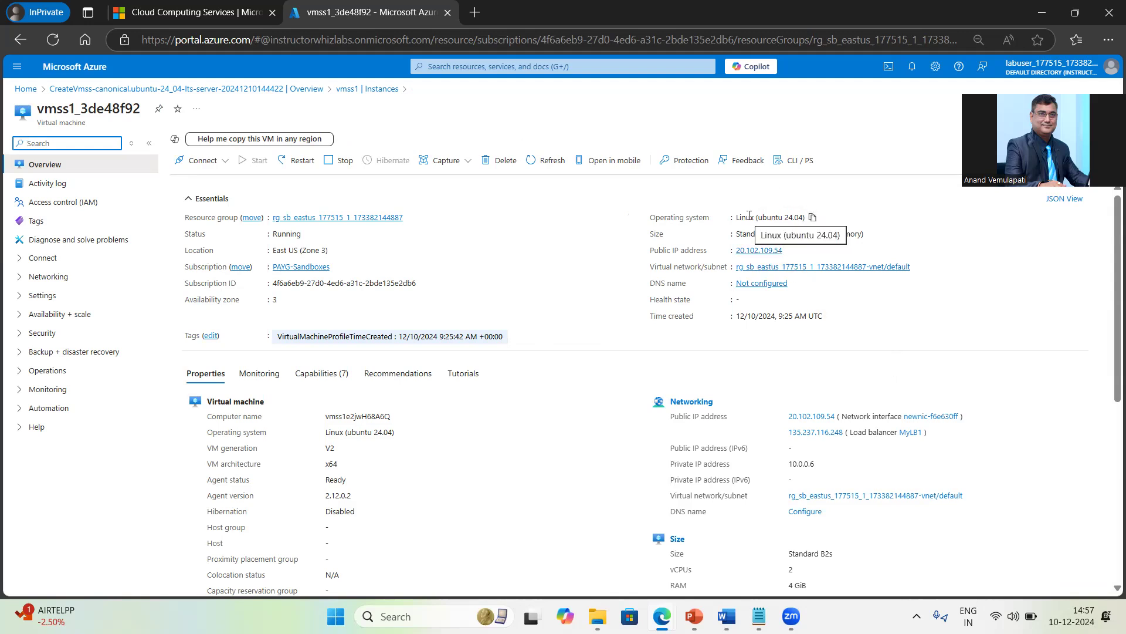
left_click_drag(749, 215, 809, 217)
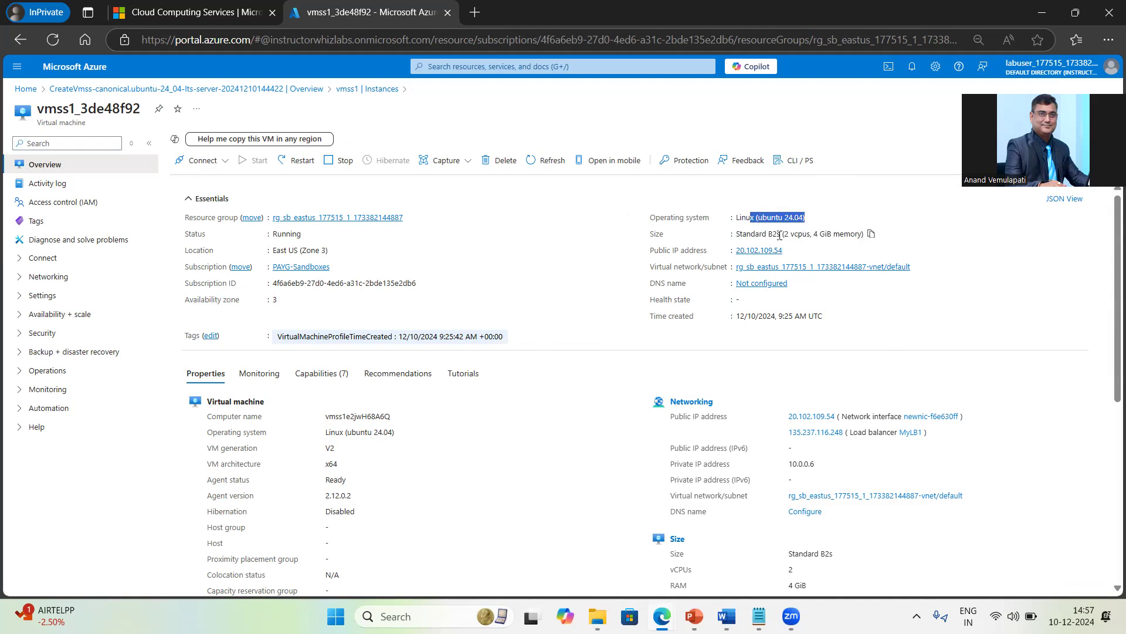
left_click_drag(827, 234, 762, 234)
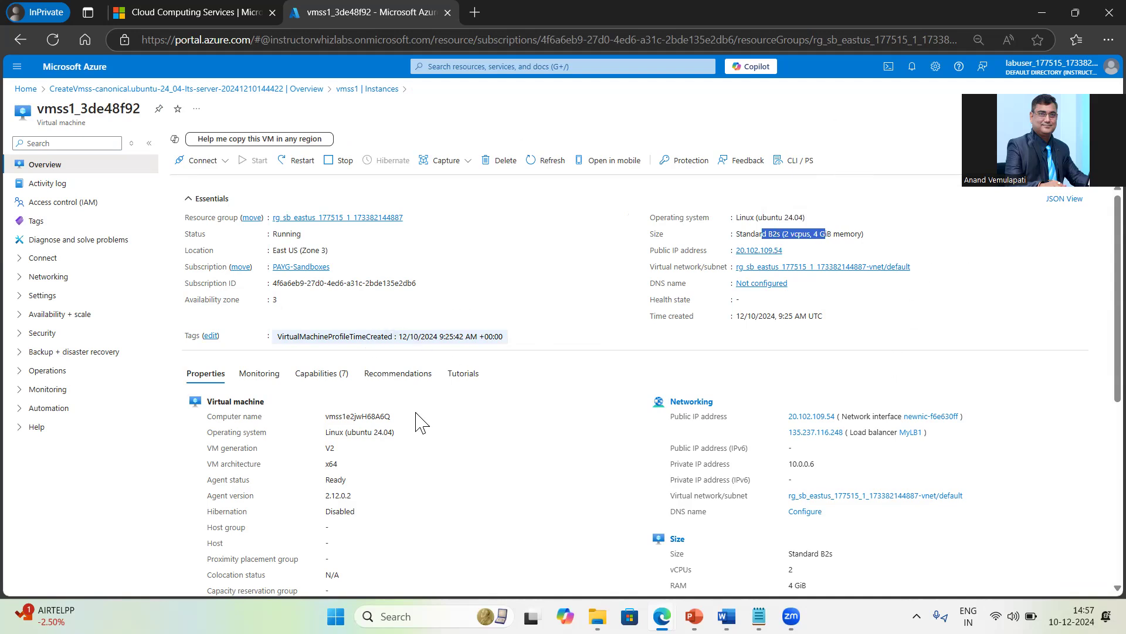
left_click_drag(329, 416, 460, 434)
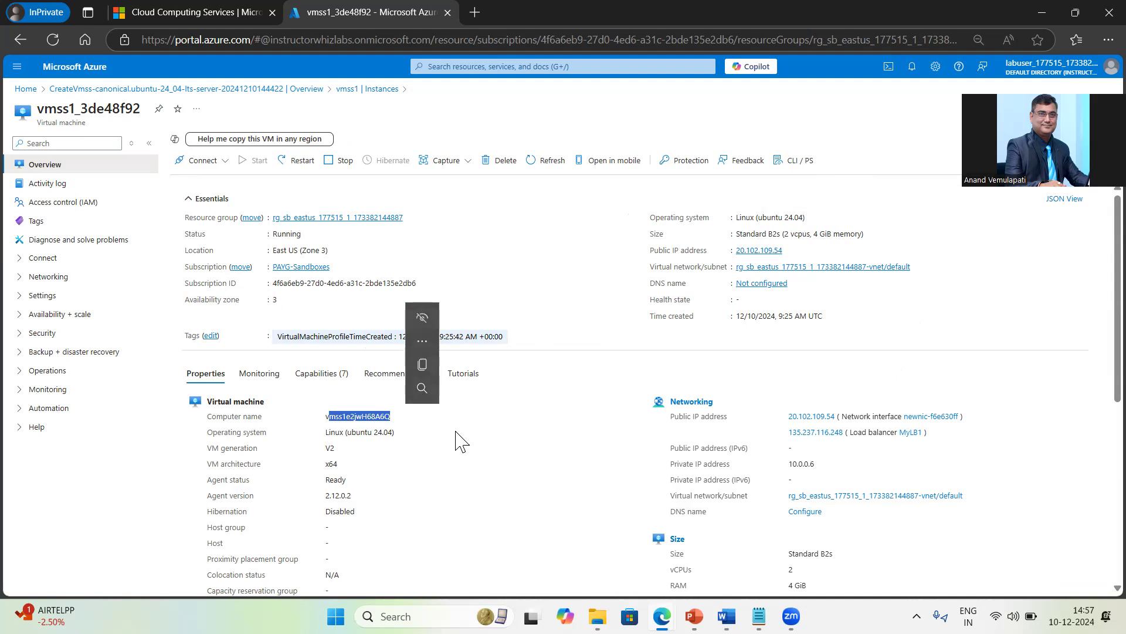
left_click(338, 417)
left_click_drag(324, 420, 403, 427)
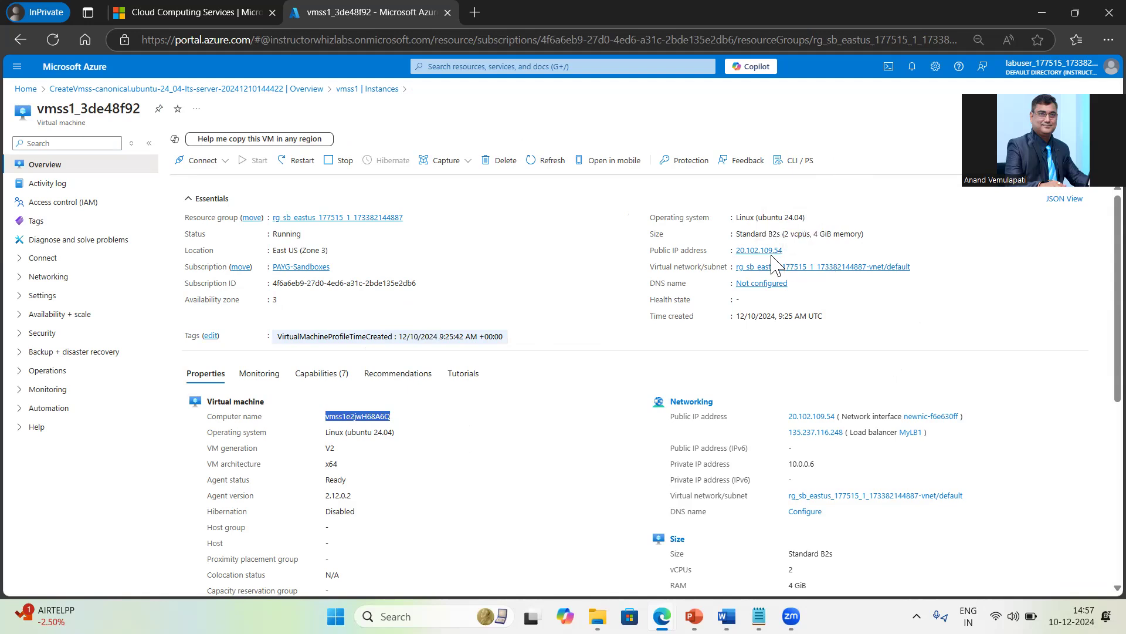
Step: Review vmss1_24f942bc and vmss1_a4669f6b, copying the latter's public IP, then return to Instances
left_click(352, 89)
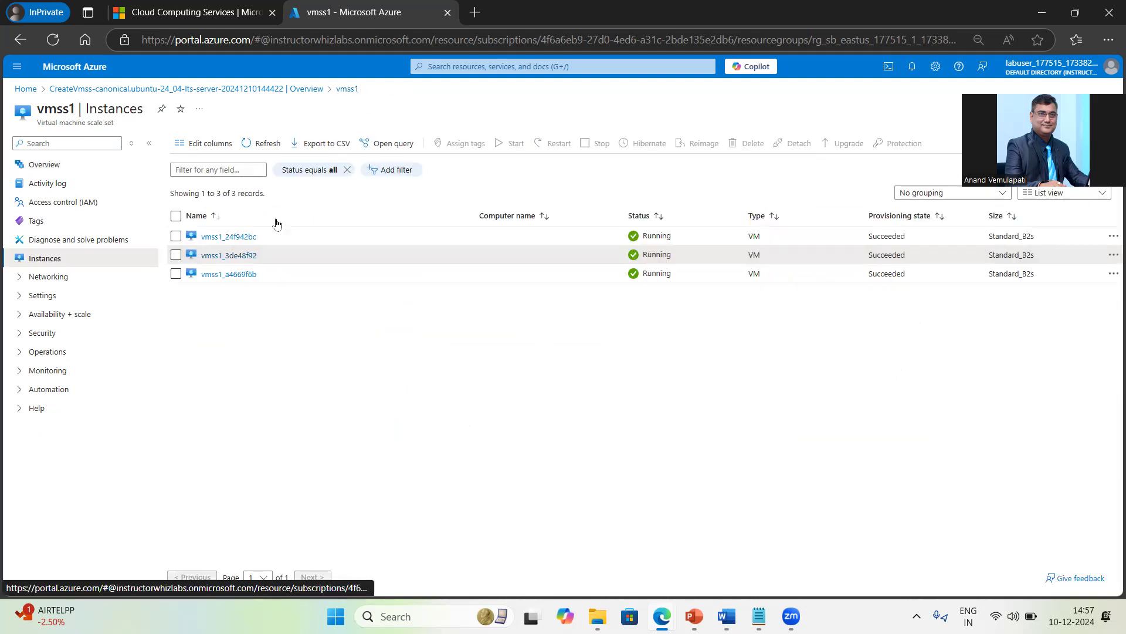
left_click(244, 236)
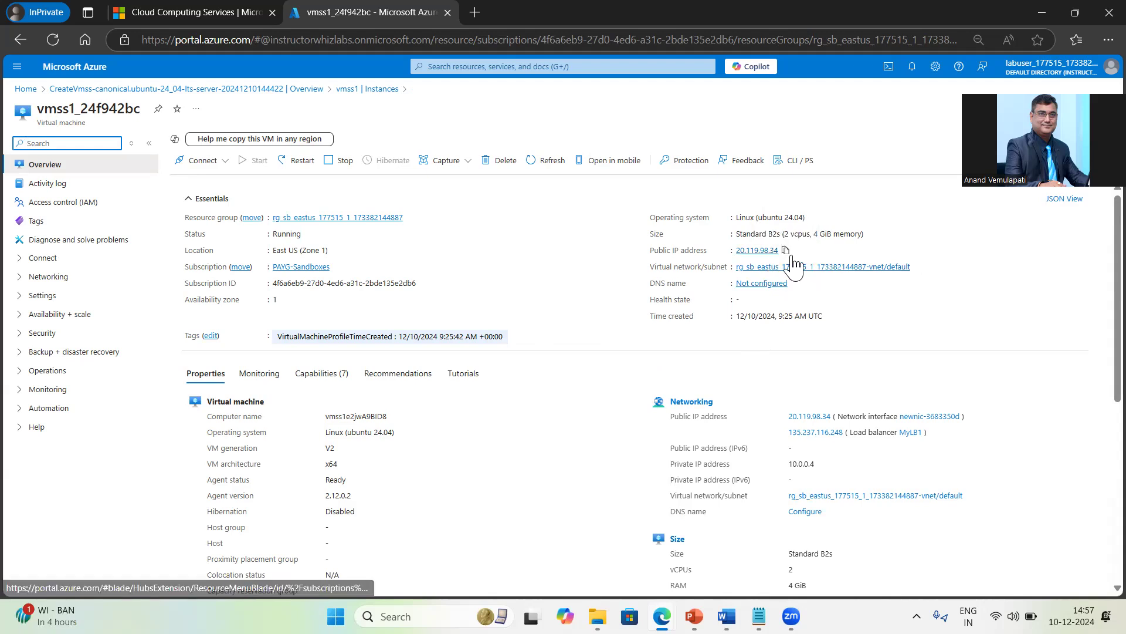
left_click(356, 91)
left_click(234, 275)
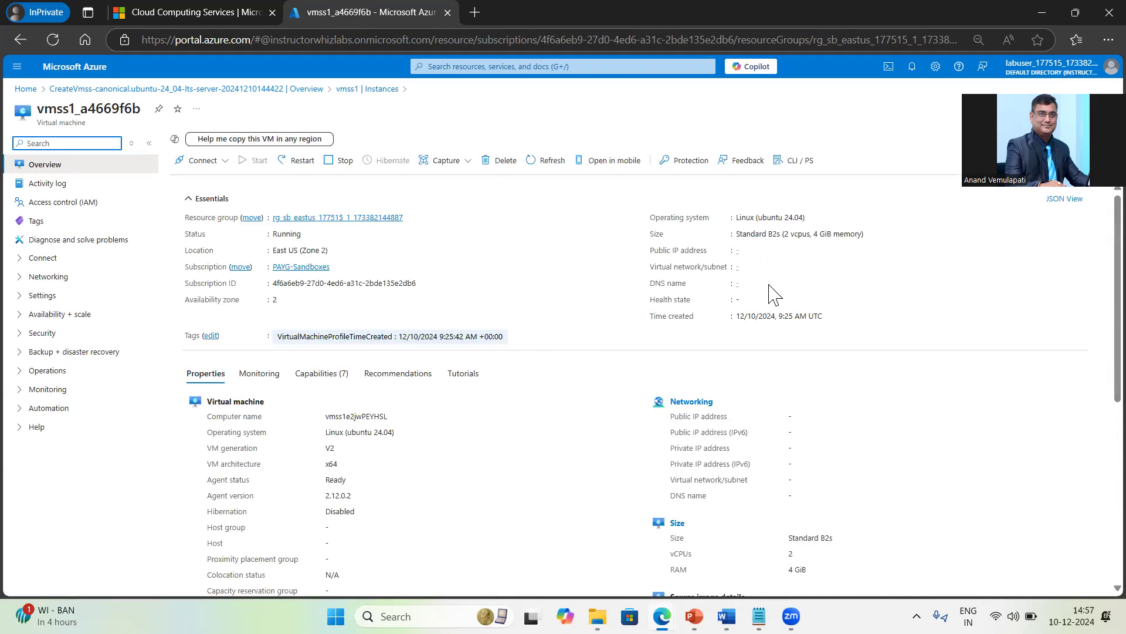
left_click(791, 250)
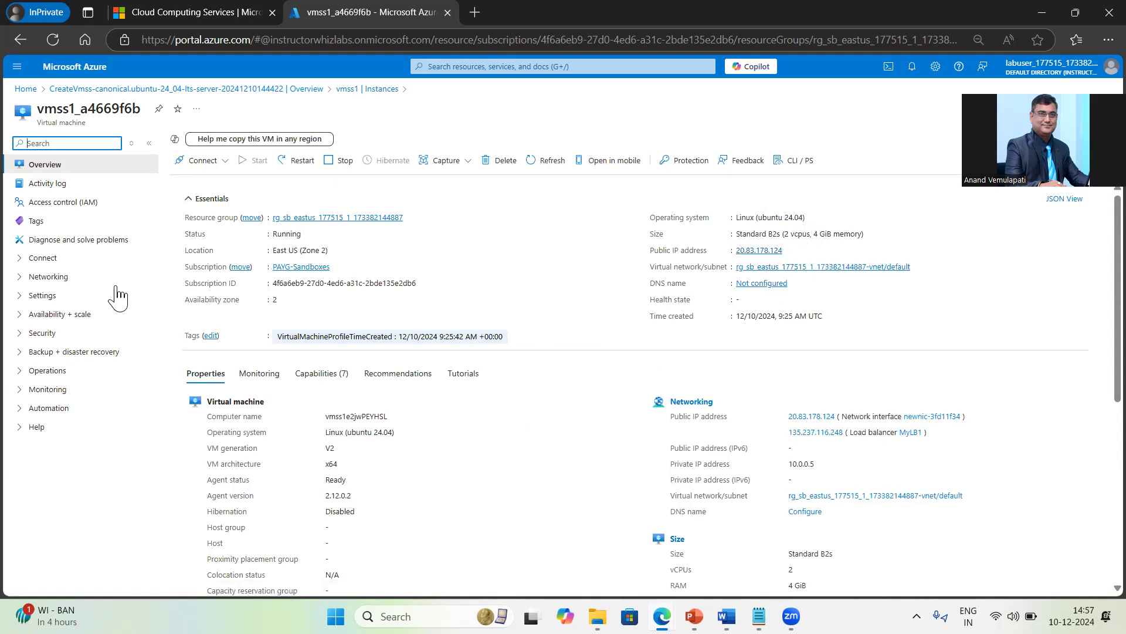
left_click(352, 89)
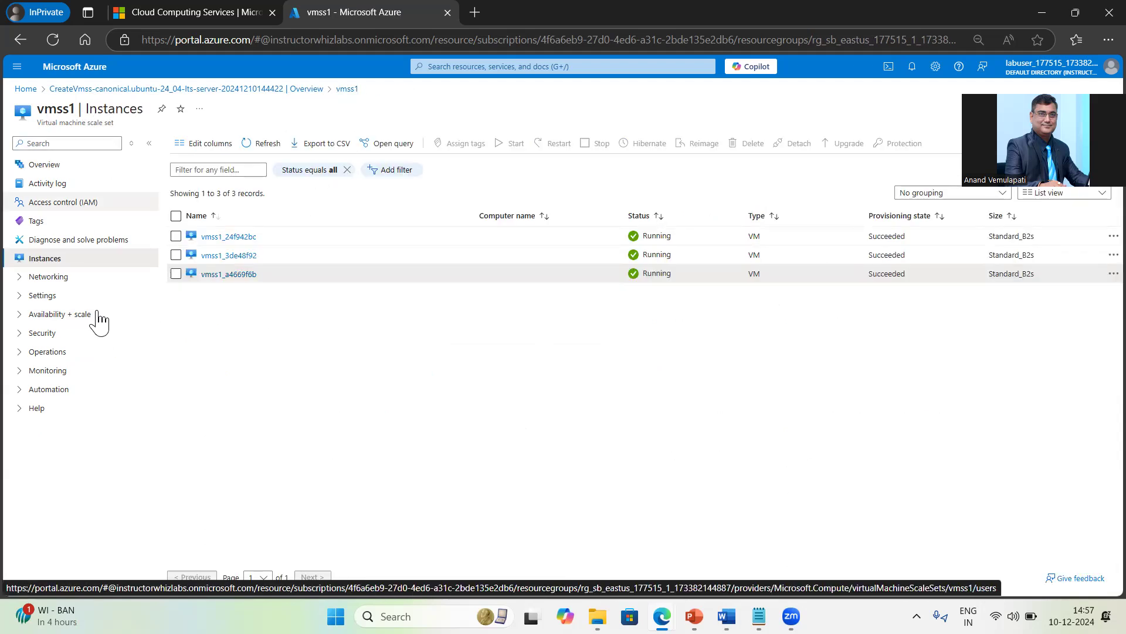
left_click(54, 279)
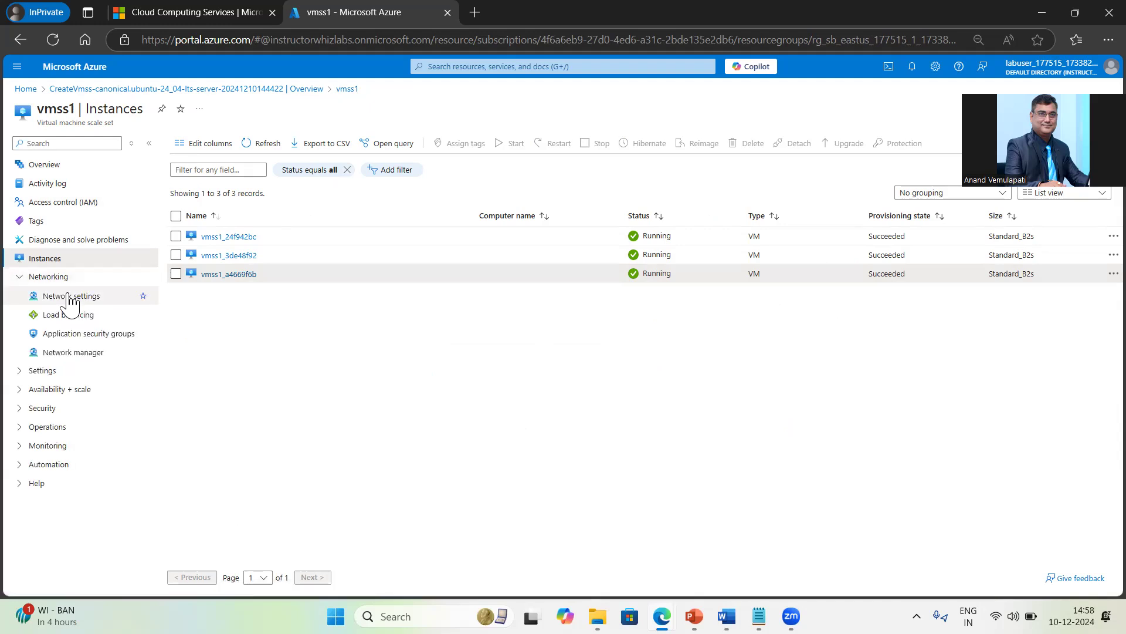
left_click(69, 298)
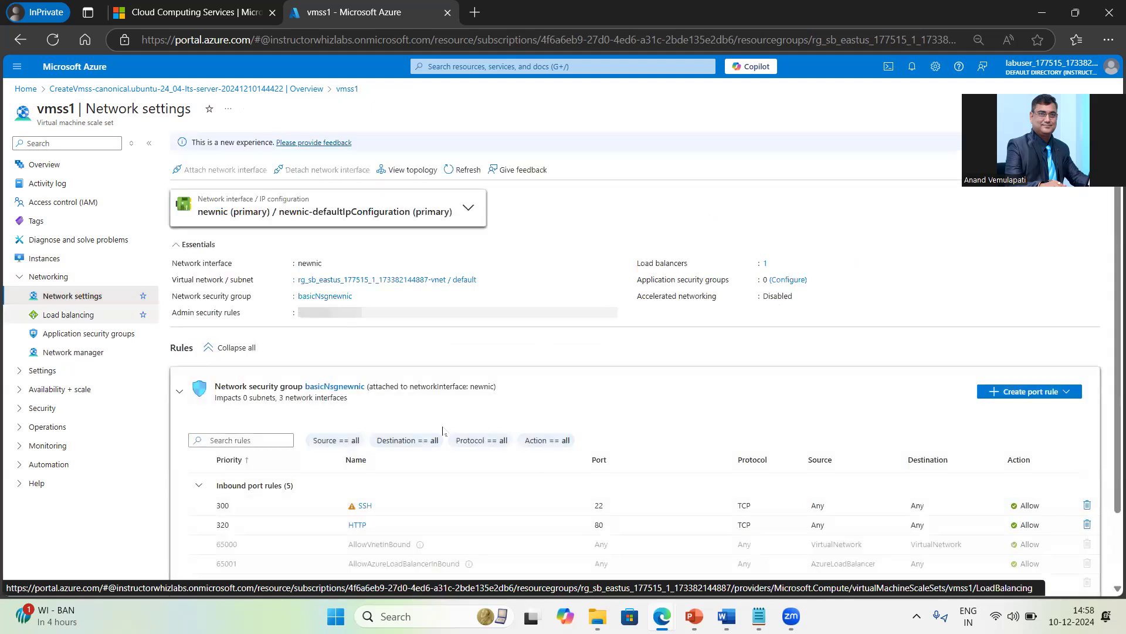
scroll(546, 467, "down", 2)
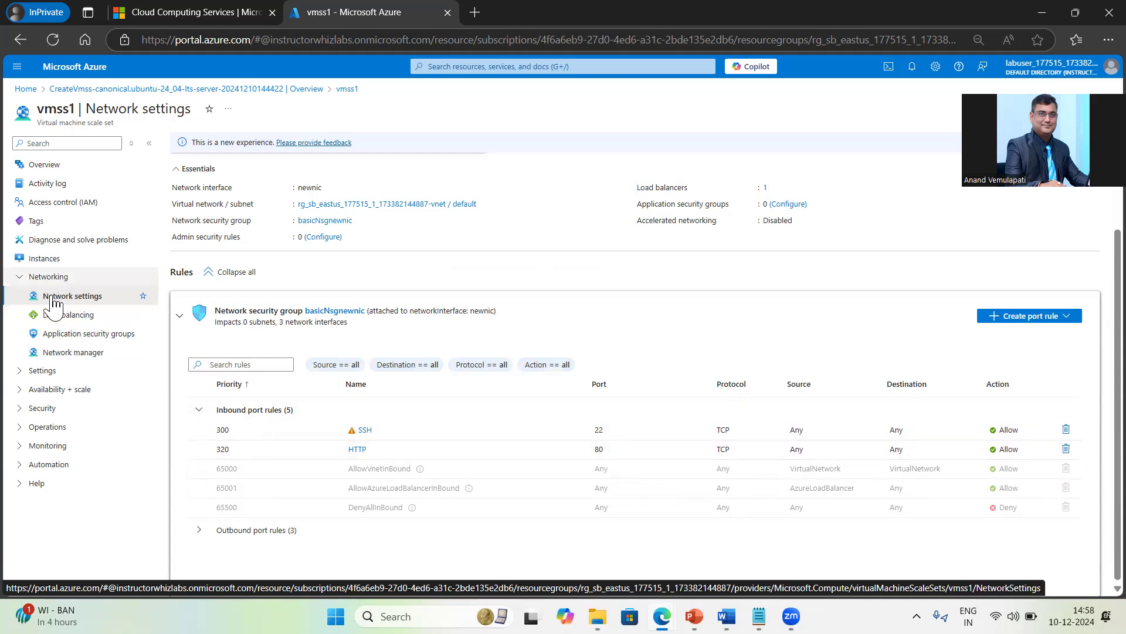
left_click(68, 317)
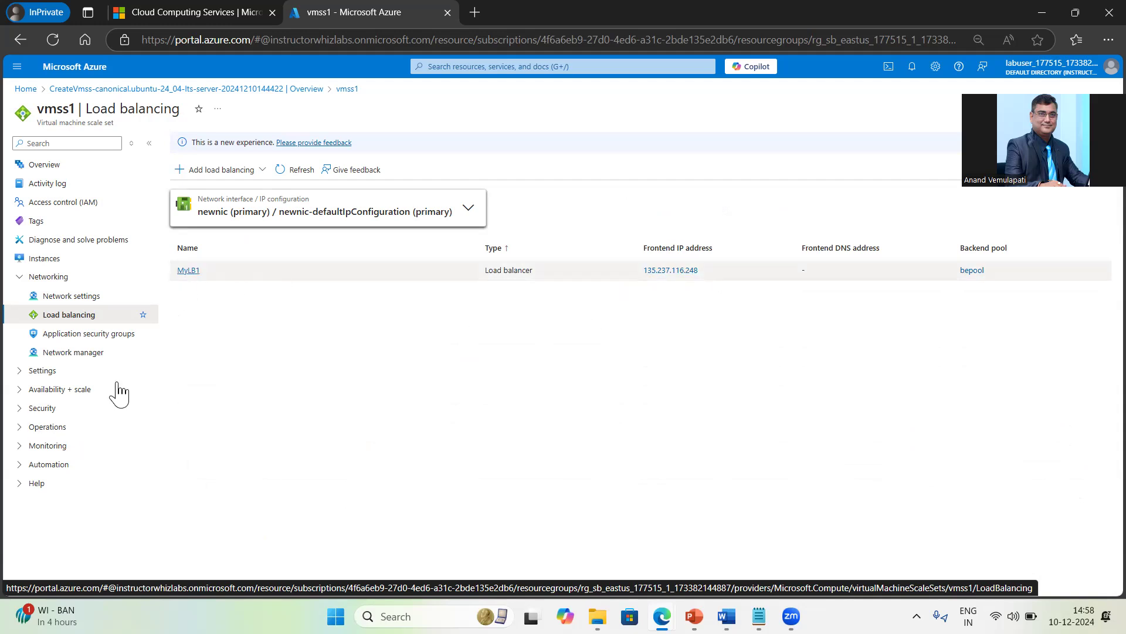
left_click(41, 261)
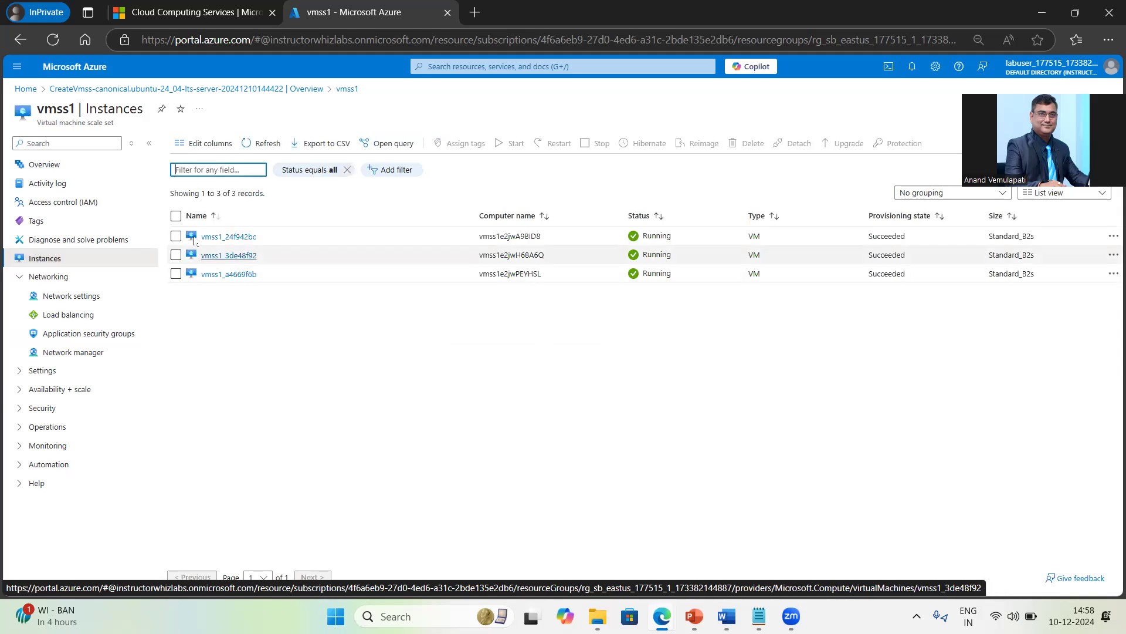
Step: Open vmss1_24f942bc's overview, then switch to the nginx cloud-config in Notepad
left_click(243, 238)
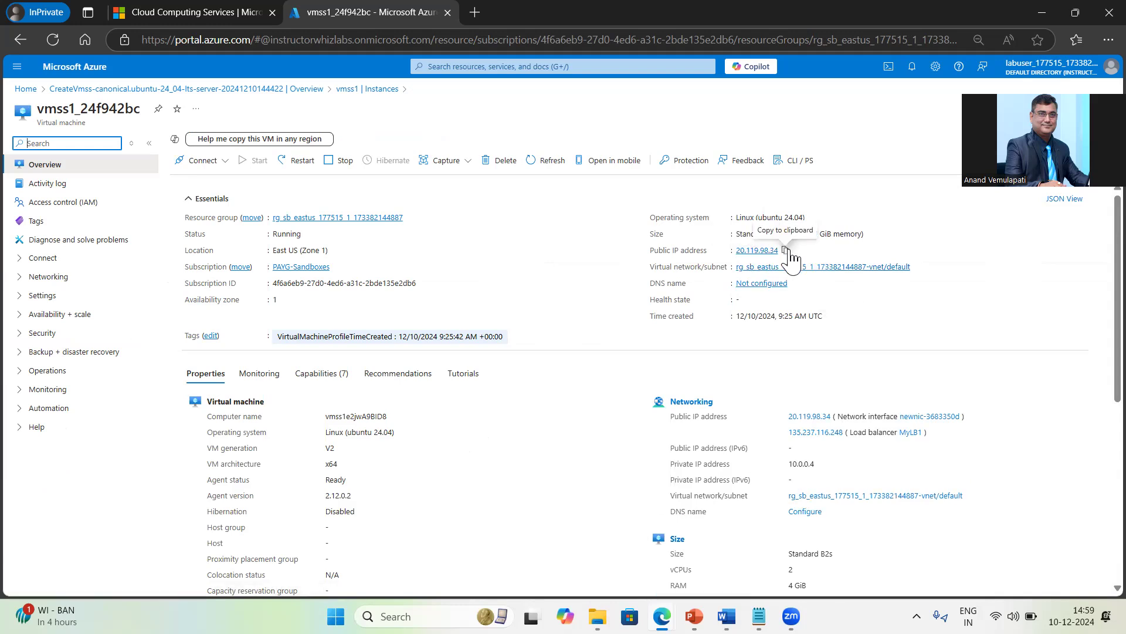
key("alt+Tab")
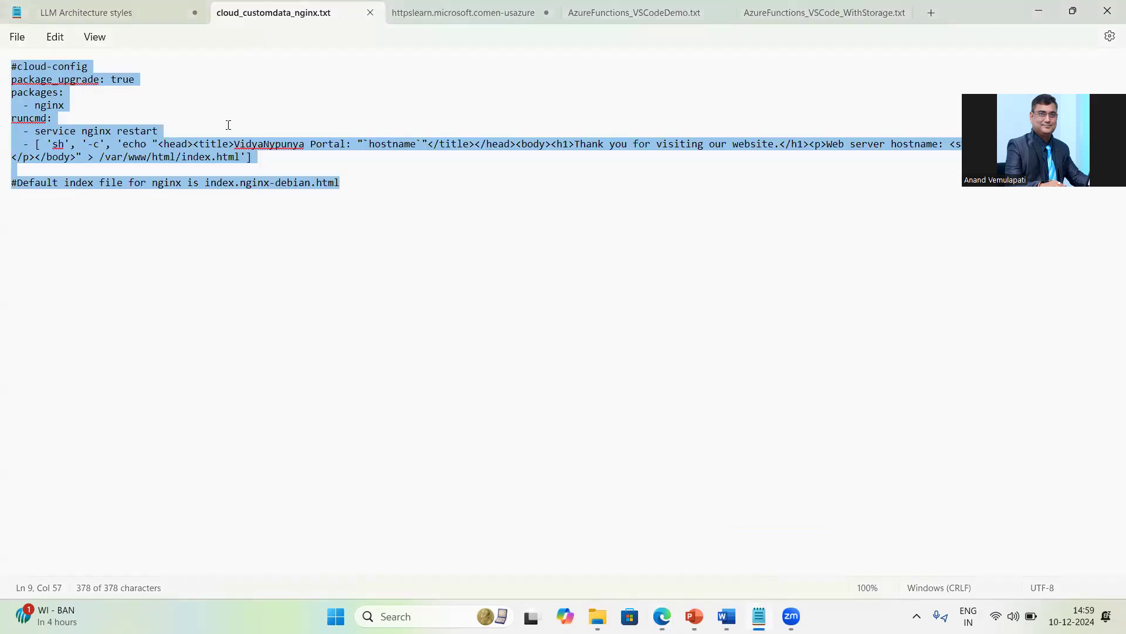
Step: Point out the nginx package in the cloud-config, then go back to the Azure portal
left_click(153, 124)
double_click(37, 107)
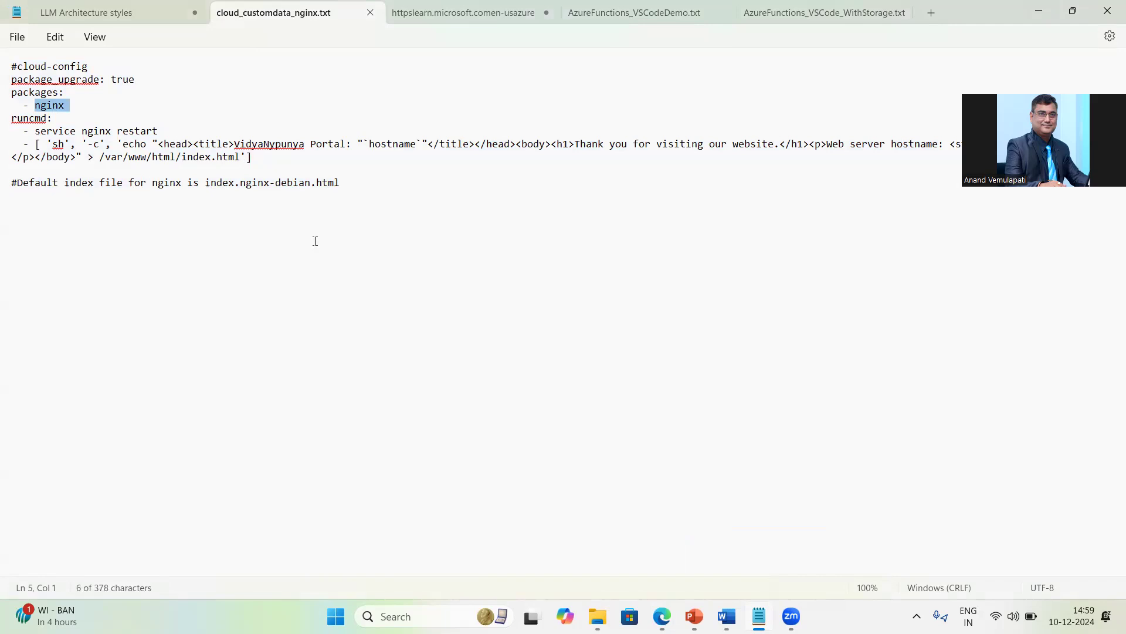
key("alt+Tab")
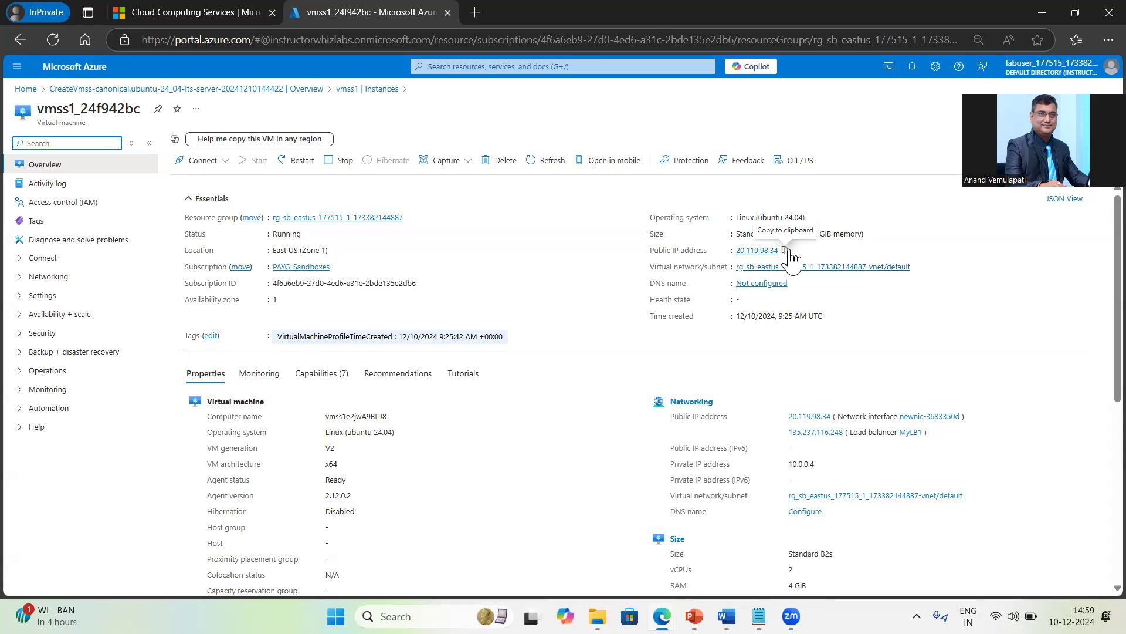
Step: Copy the instance's public IP 20.119.98.34 and load it in a new Edge tab
left_click(786, 251)
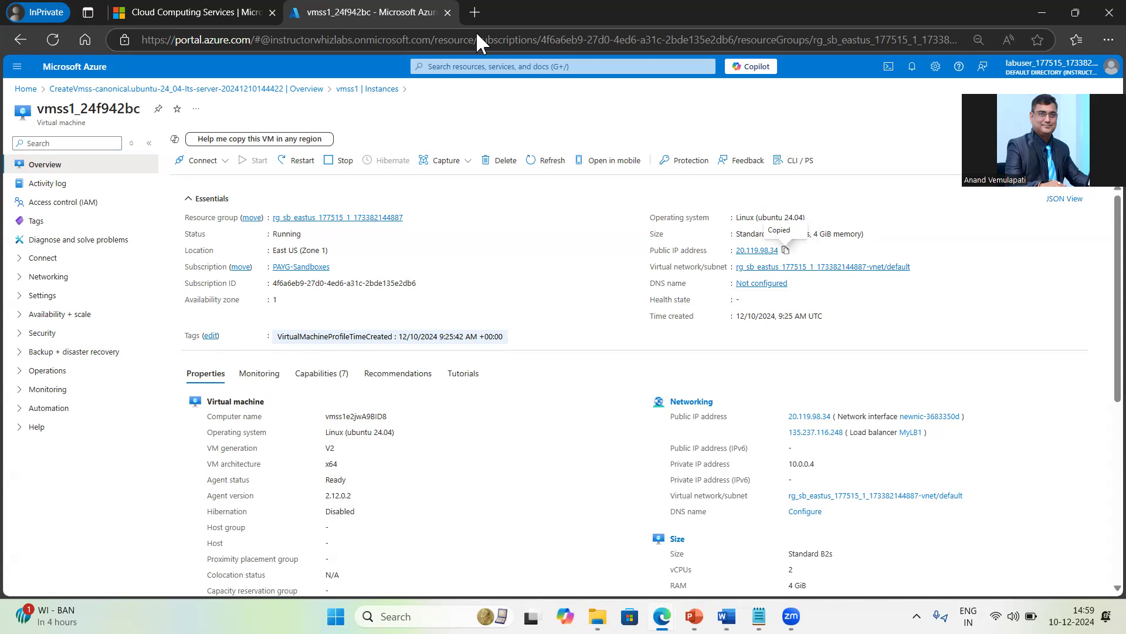
left_click(475, 12)
key("ctrl+v")
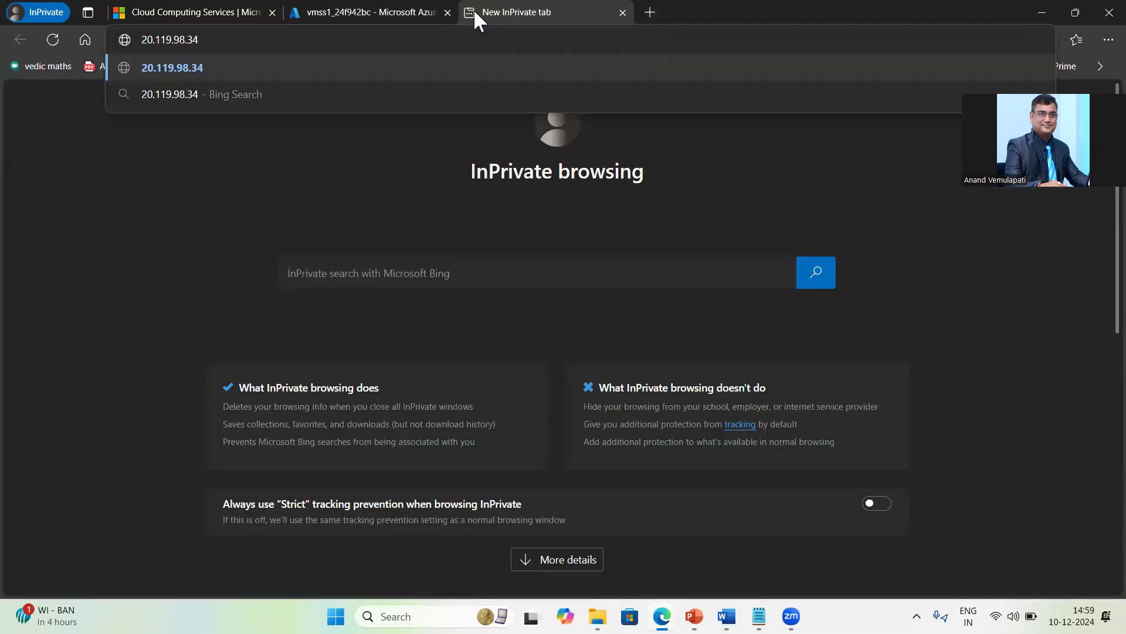
key("Return")
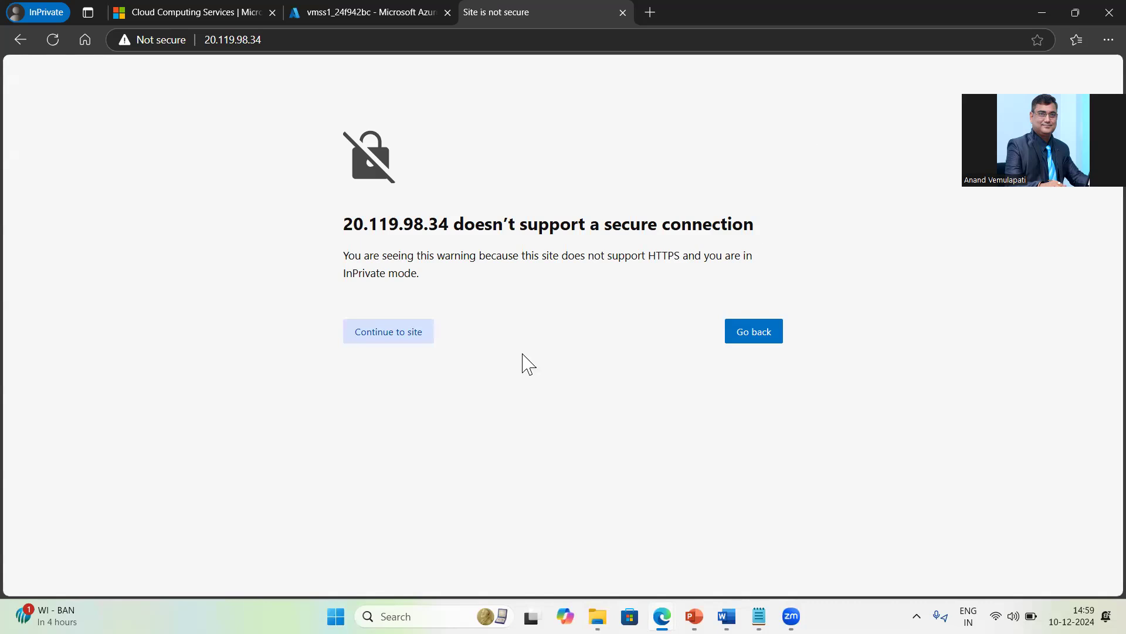
left_click(295, 41)
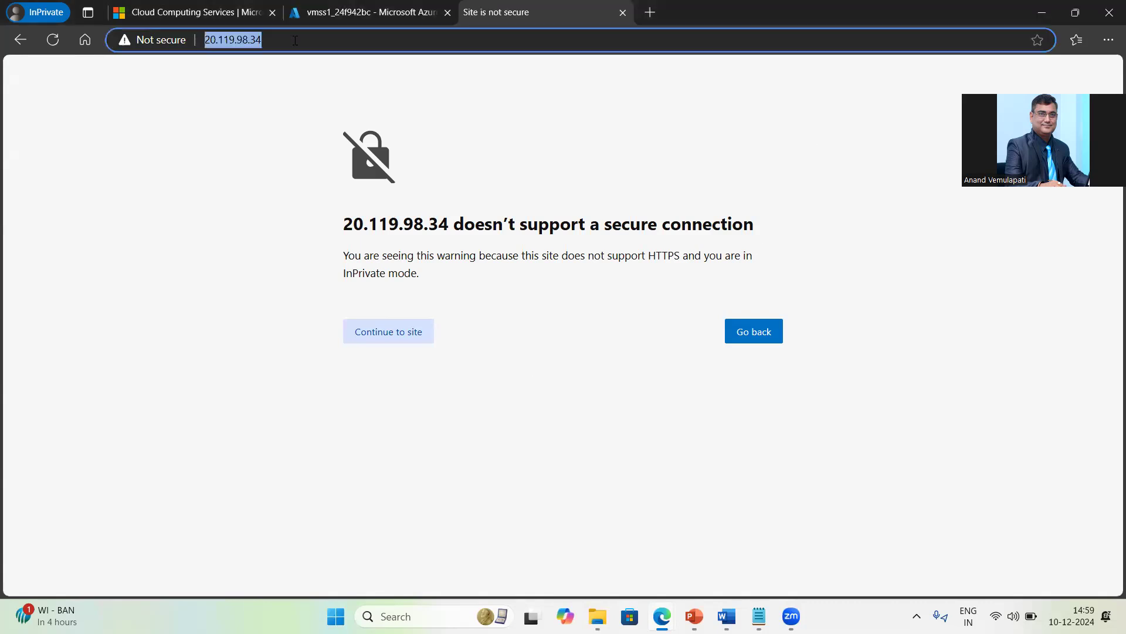
key("Home")
type("http")
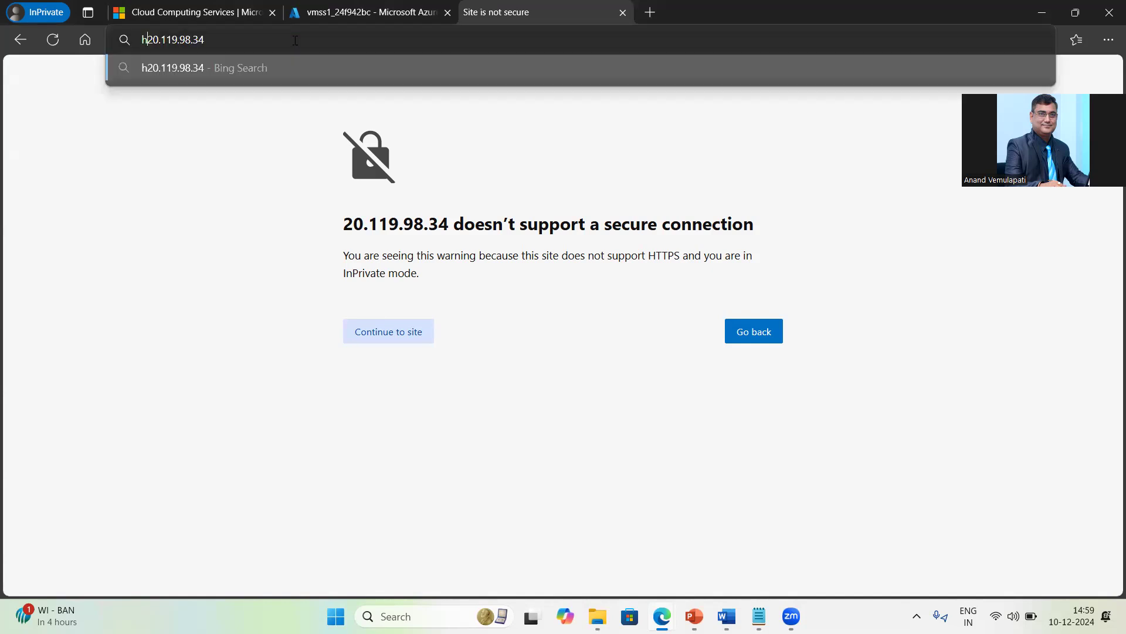
type("://")
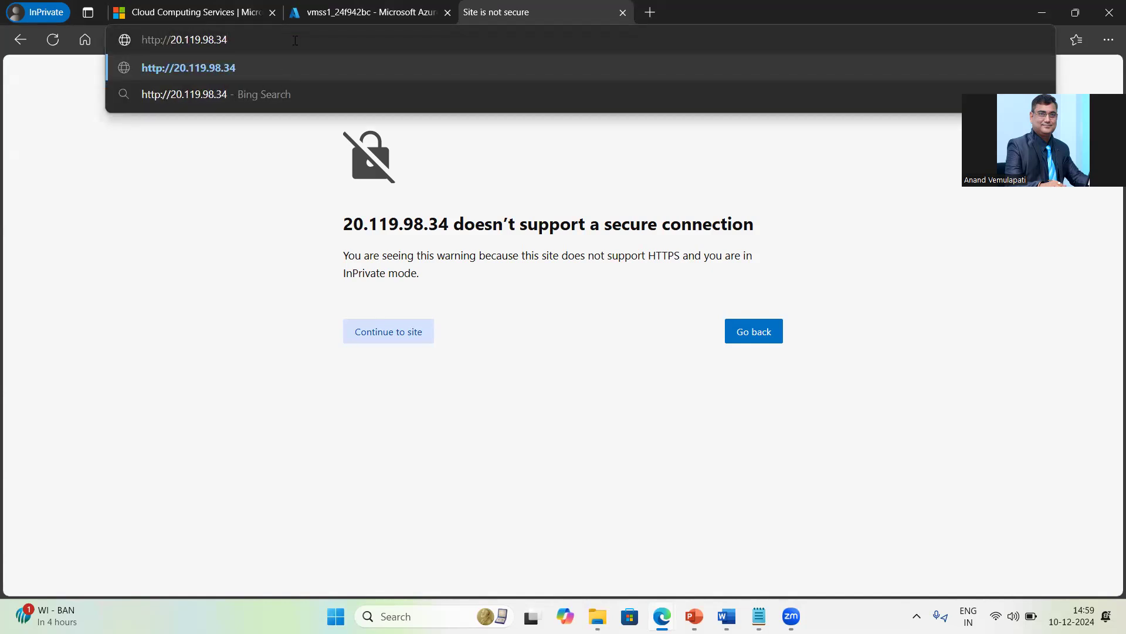
key("Return")
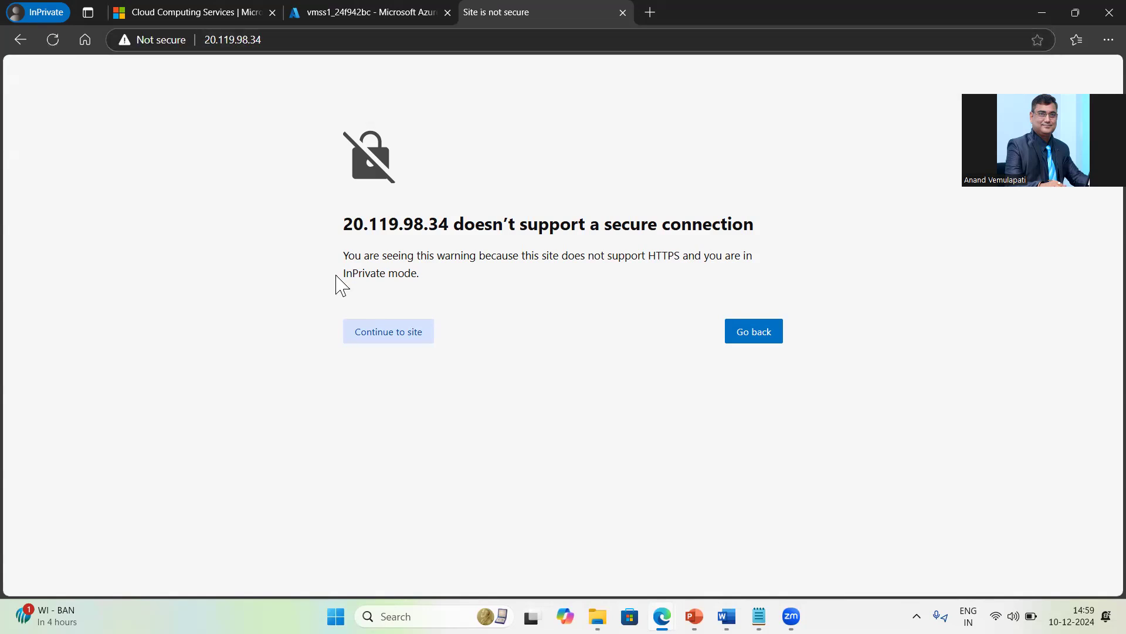
left_click(398, 343)
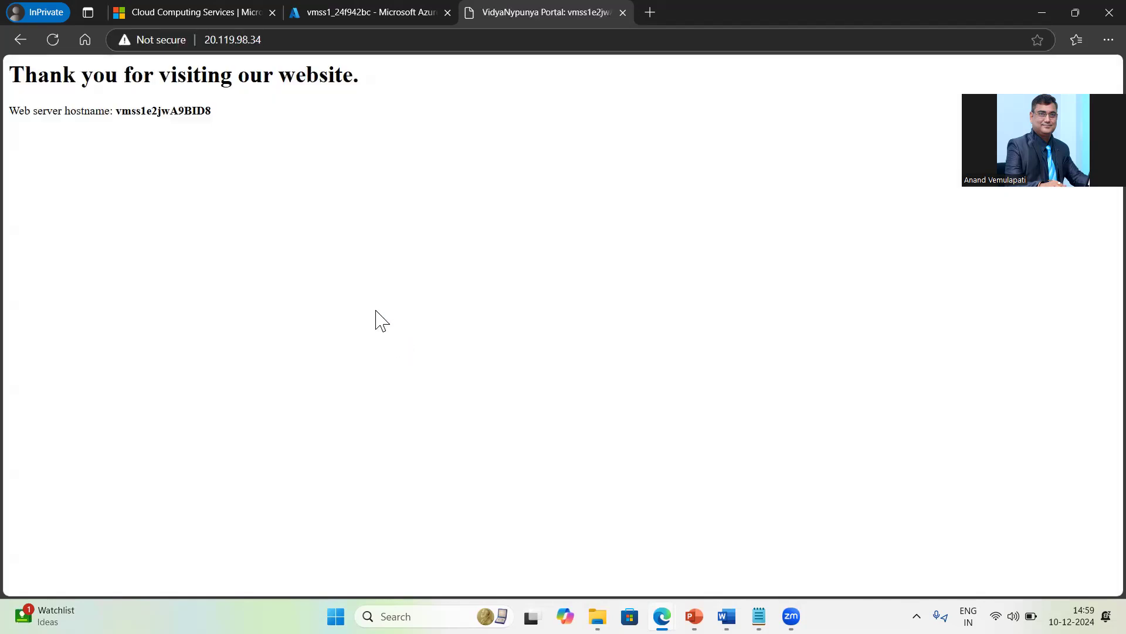
left_click_drag(81, 75, 364, 91)
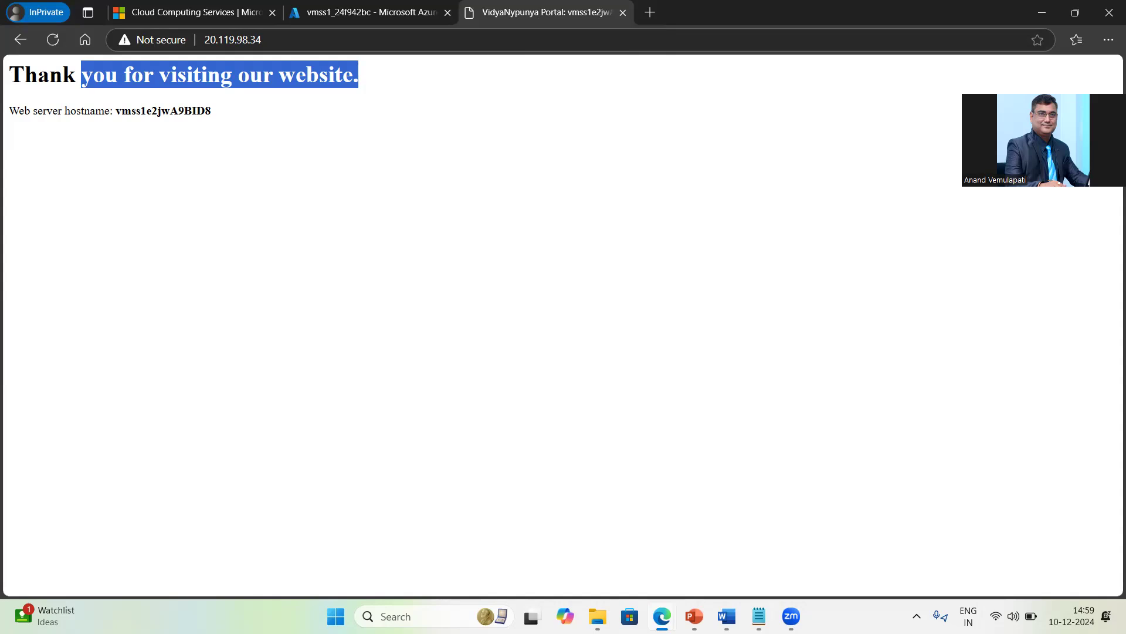
left_click(759, 616)
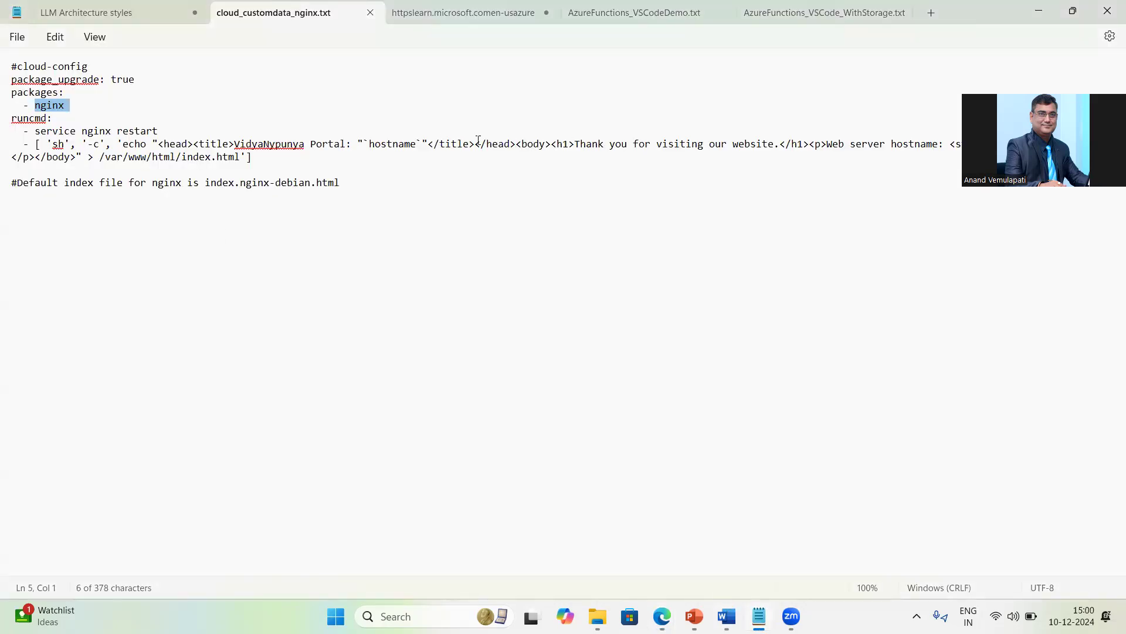
Step: Compare the cloud-config's VidyaNypunya title and Thank you heading markup with the live site
double_click(251, 143)
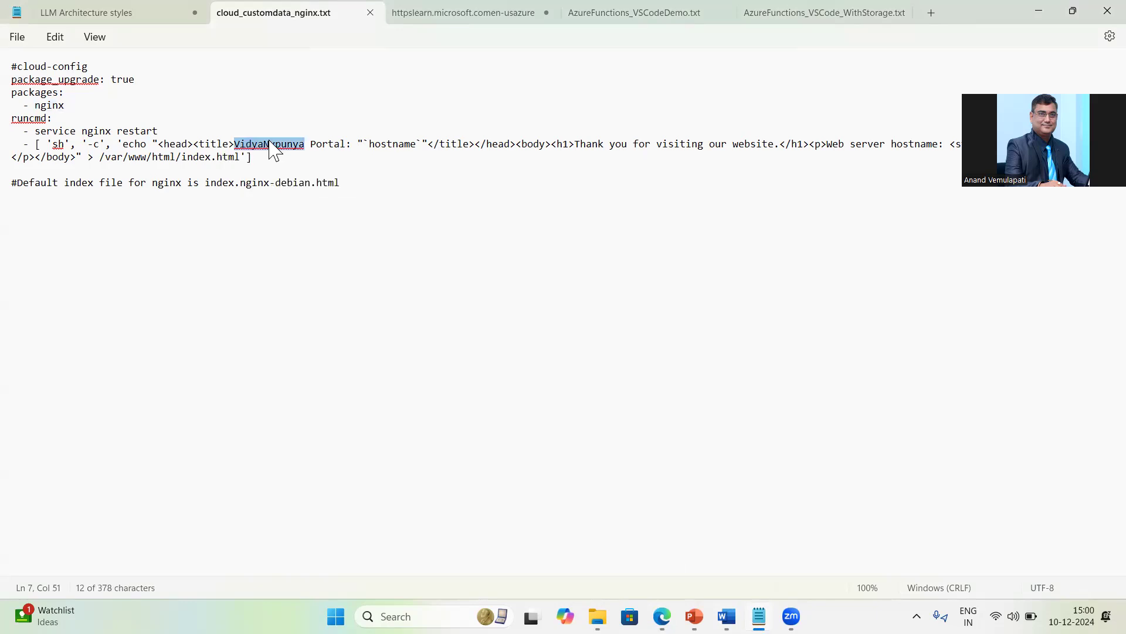
left_click_drag(576, 144, 950, 148)
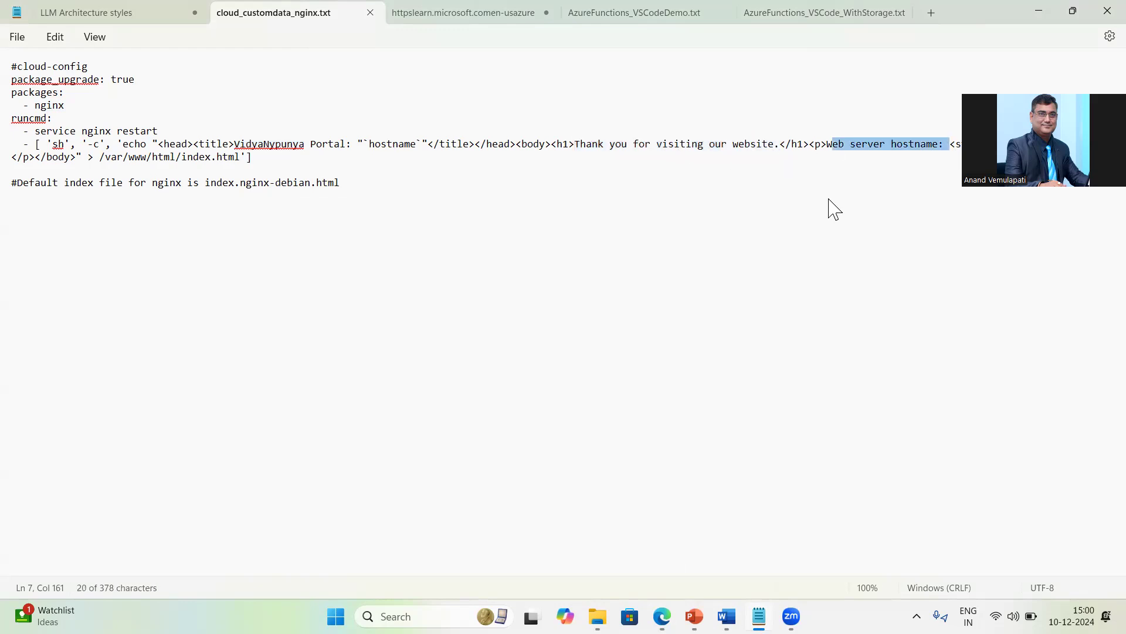
key("alt+Tab")
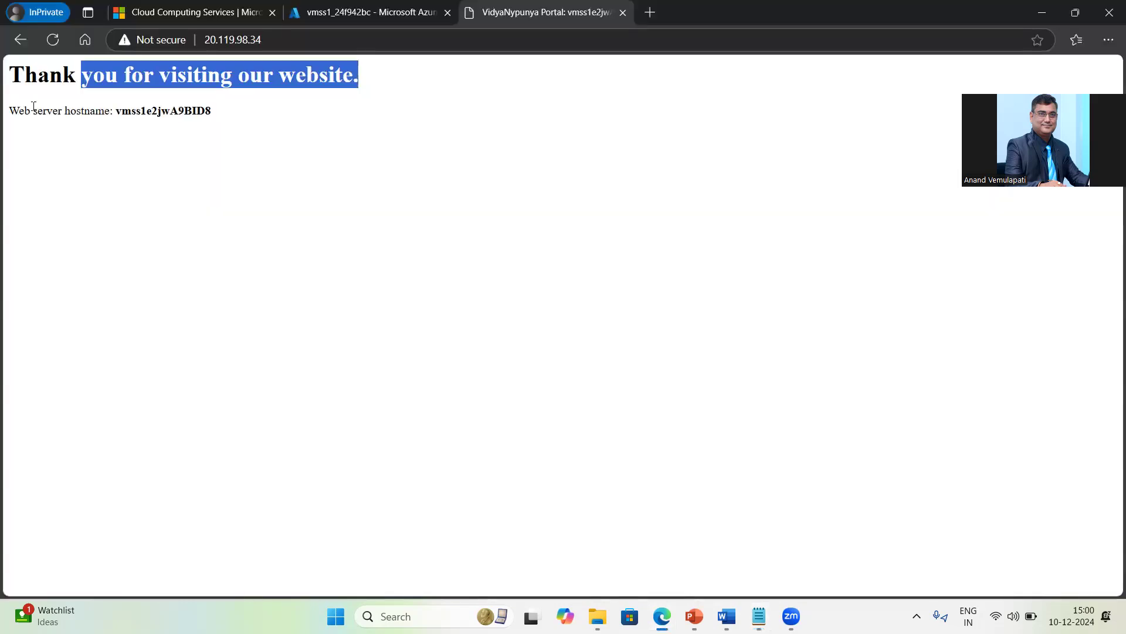
Step: Highlight the Thank you heading and web server hostname line on the first instance's page
left_click(75, 111)
left_click_drag(75, 110, 387, 85)
left_click_drag(19, 110, 120, 110)
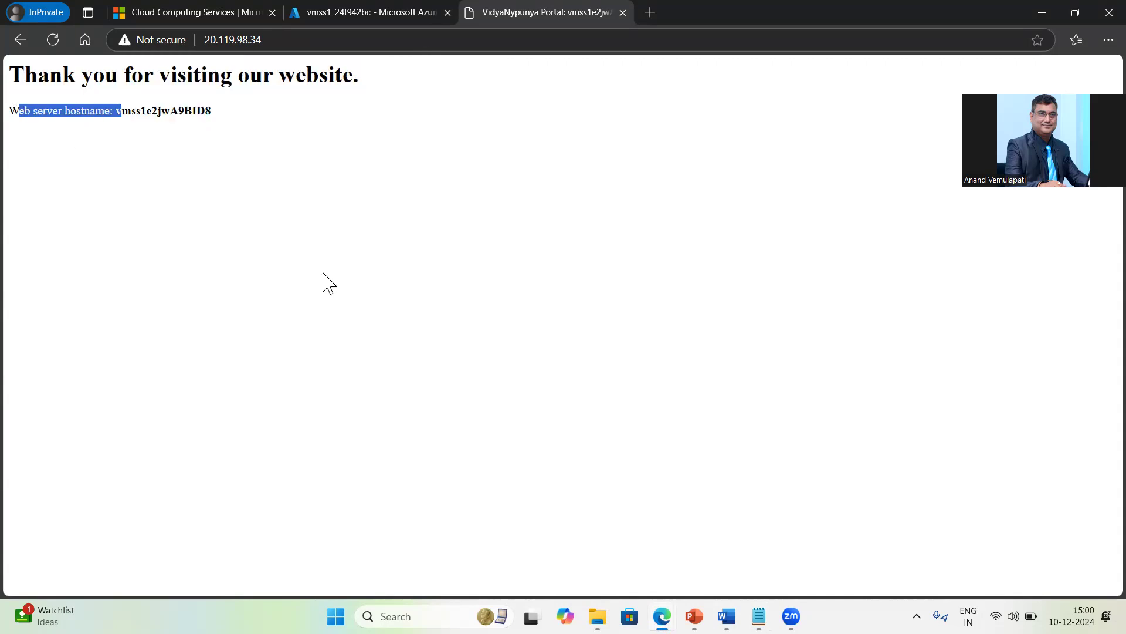
Step: Copy vmss1_a4669f6b's public IP 20.83.178.124 from the portal and load it in Edge
left_click(377, 10)
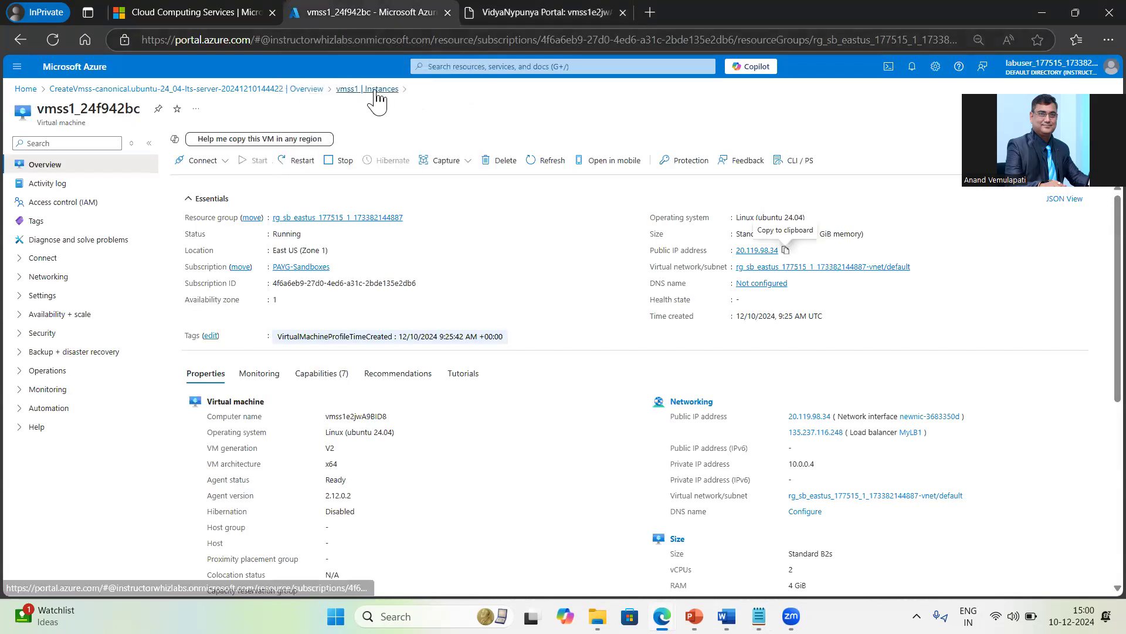
left_click(369, 88)
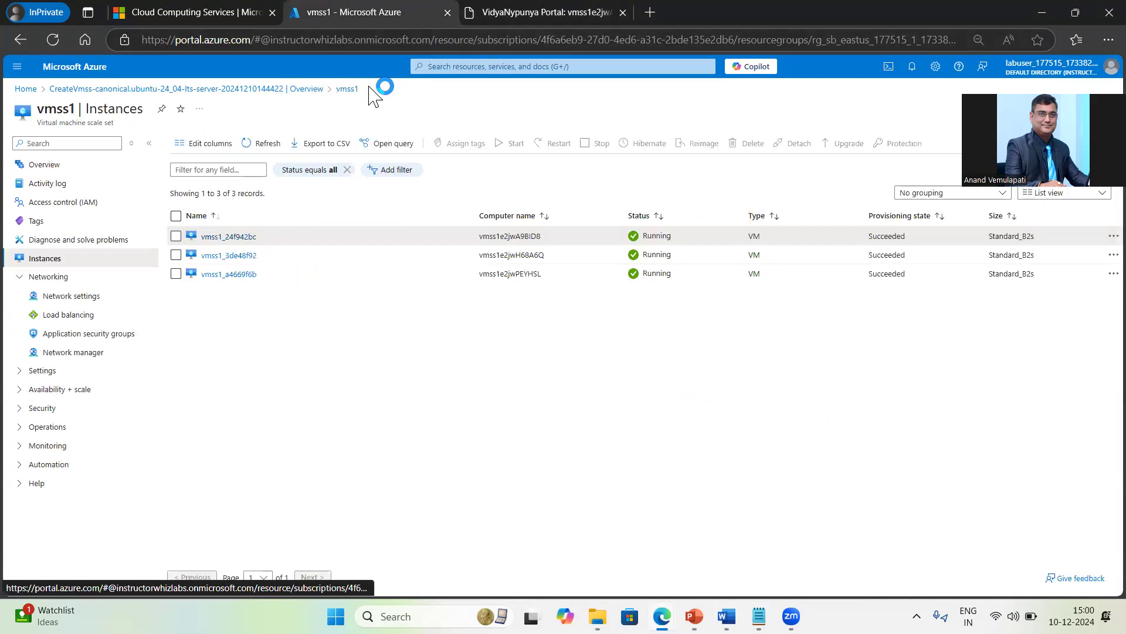
left_click(232, 275)
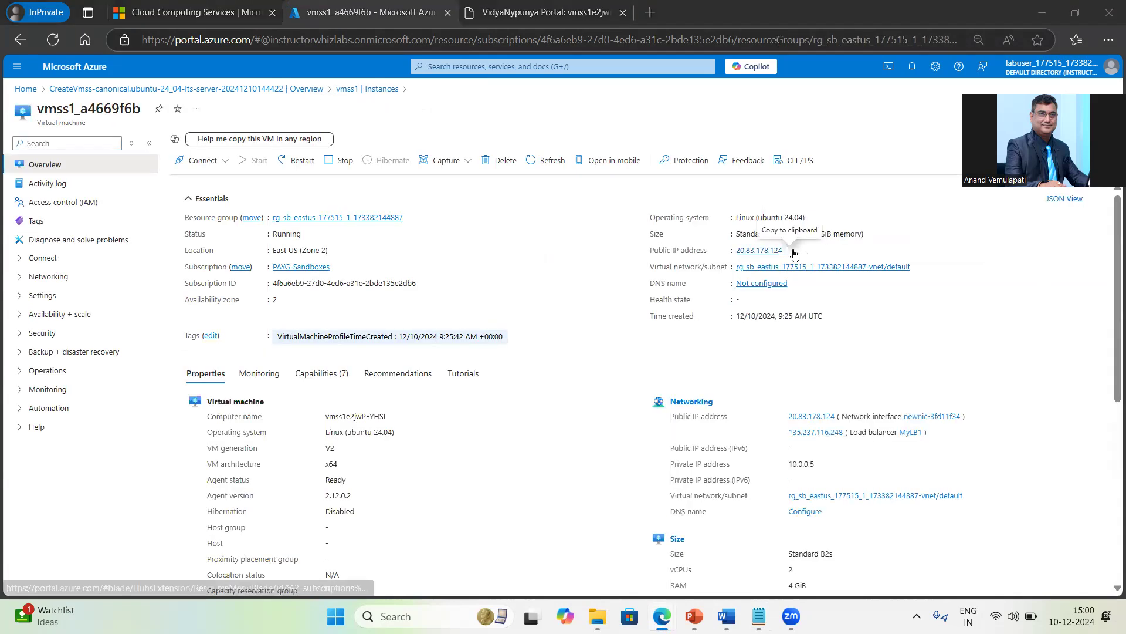
left_click(790, 251)
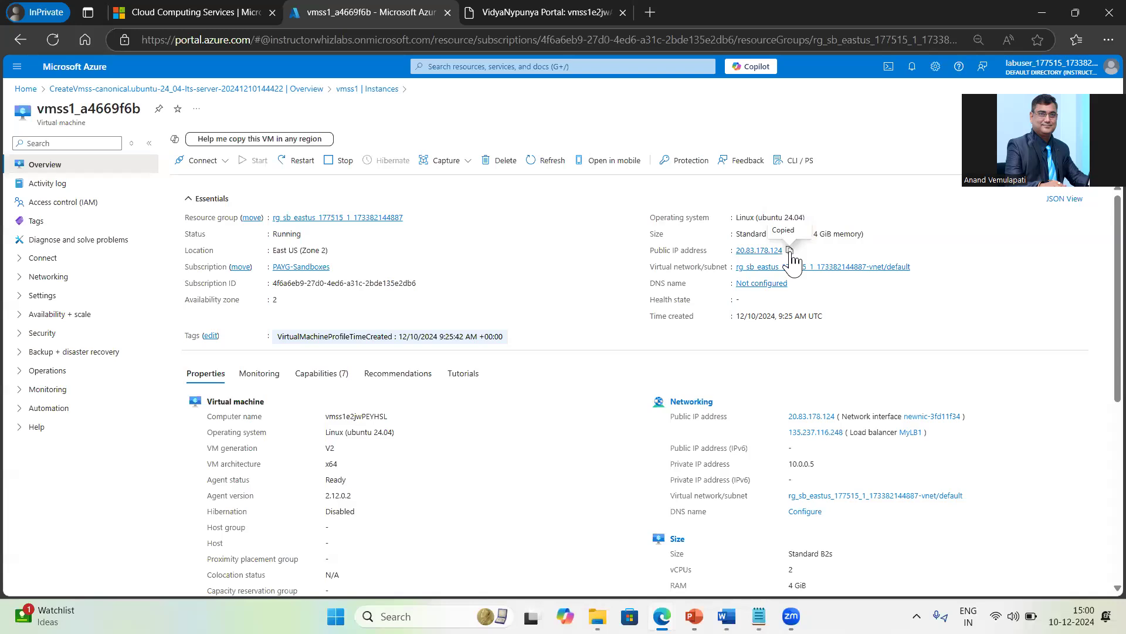
key("ctrl+Tab")
left_click(307, 38)
key("ctrl+v")
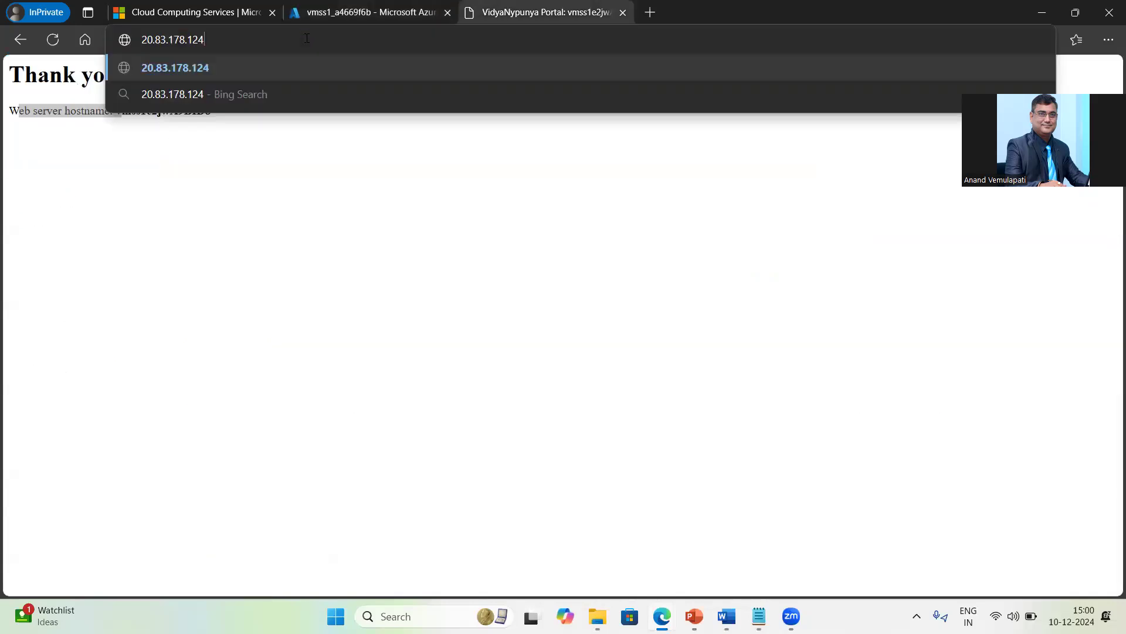
key("Return")
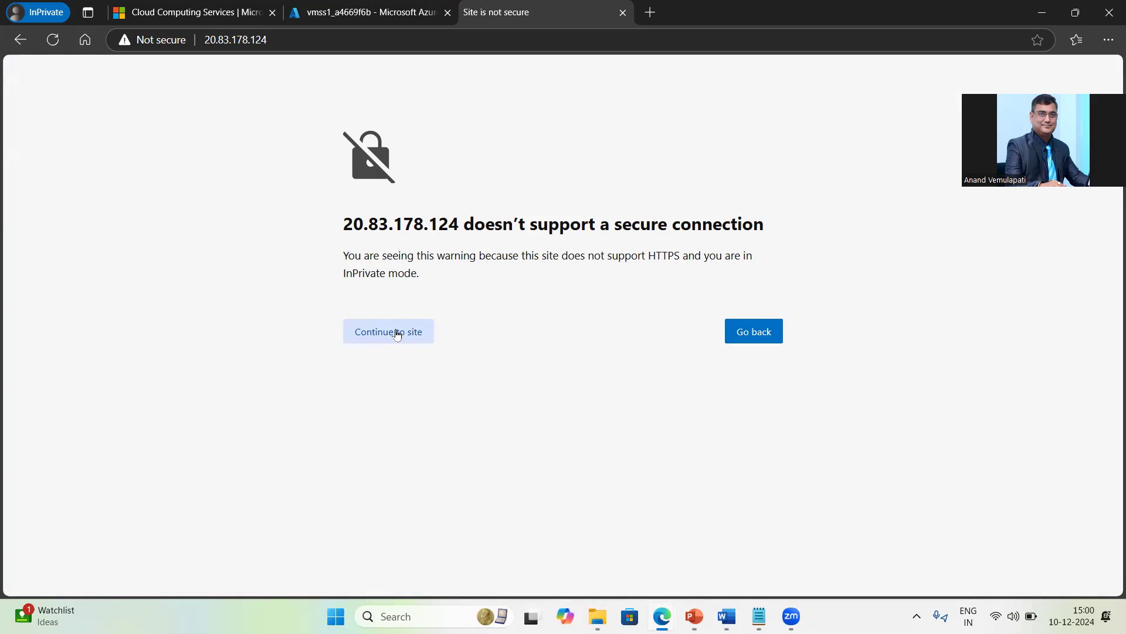
left_click_drag(648, 256, 704, 257)
left_click(289, 41)
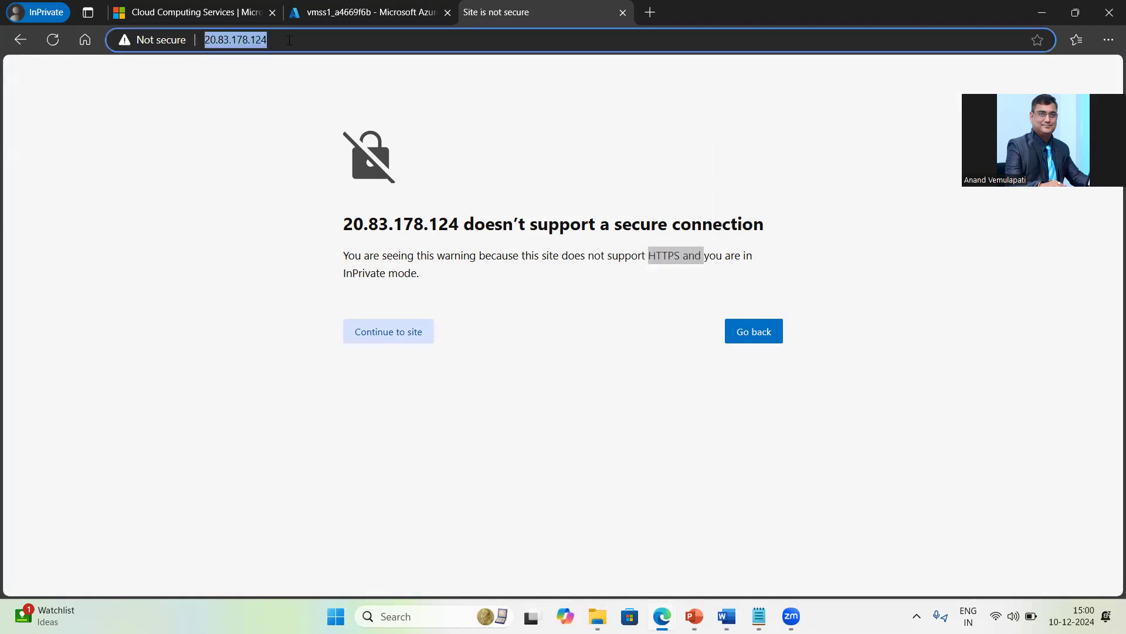
key("Home")
type("http:")
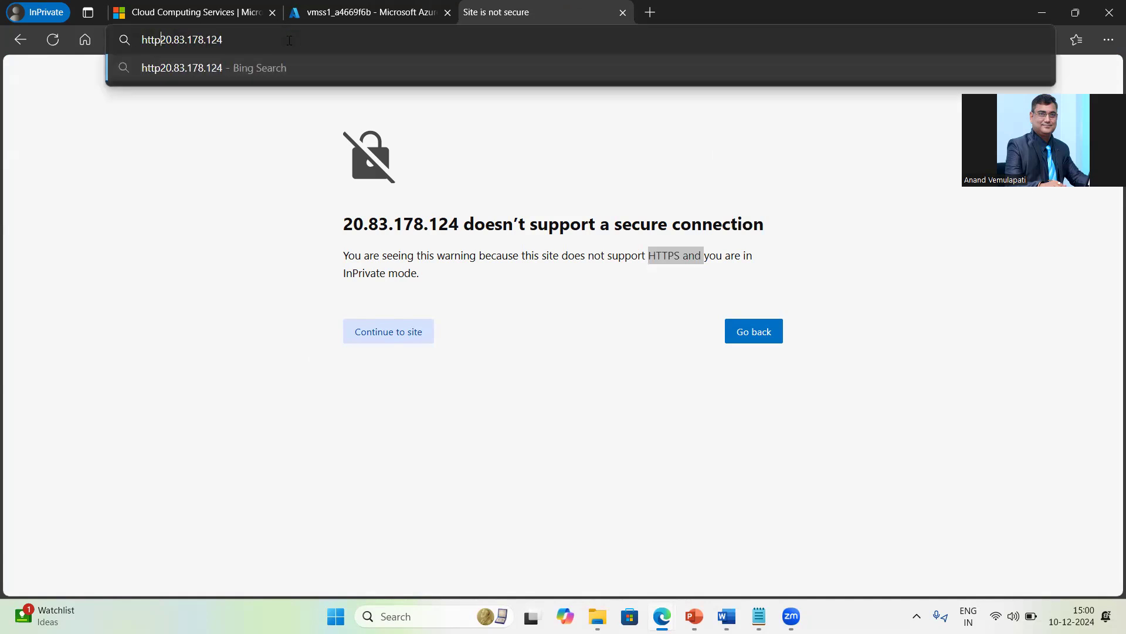
type("//")
key("Return")
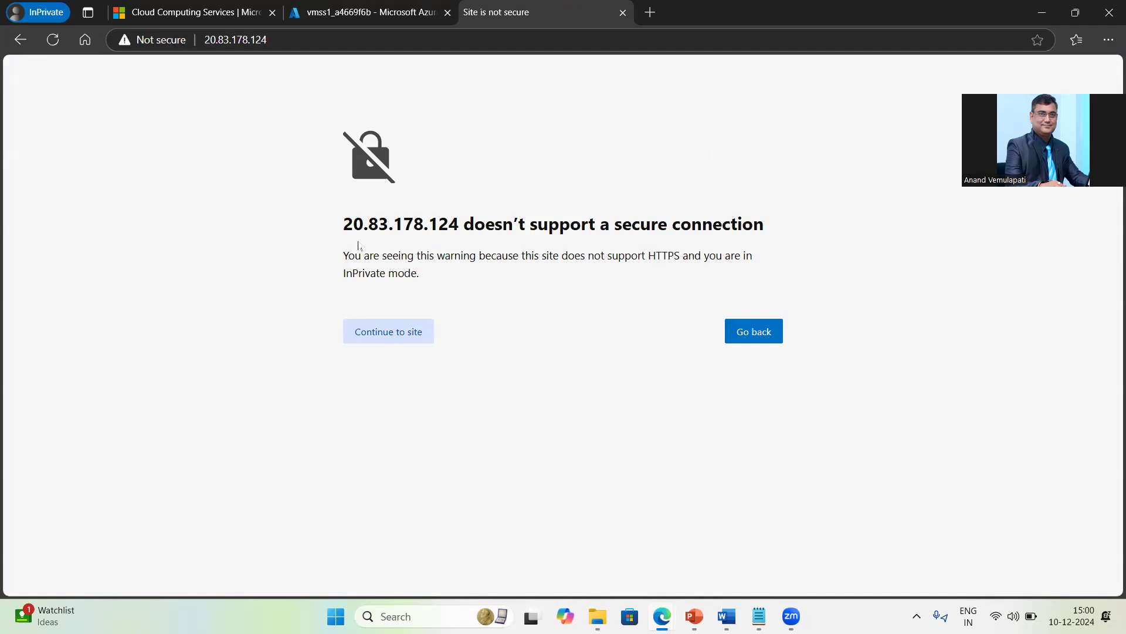
left_click(392, 334)
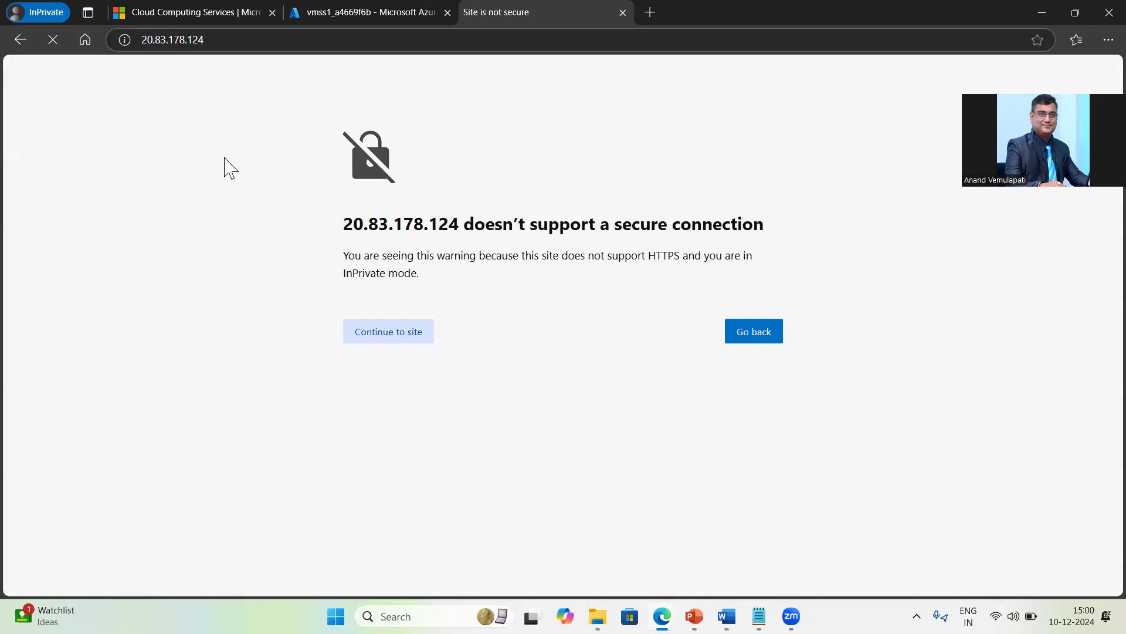
left_click_drag(167, 109, 247, 113)
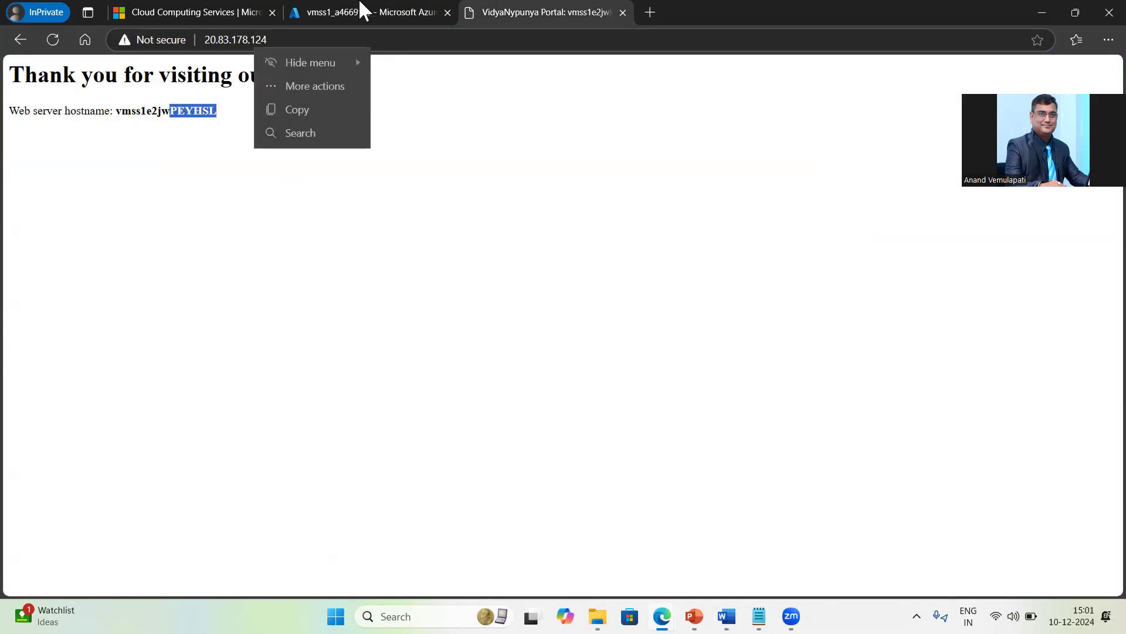
Step: Match the instance's computer name to that hostname, then return to vmss1's Instances list
left_click(362, 12)
left_click_drag(326, 416, 448, 424)
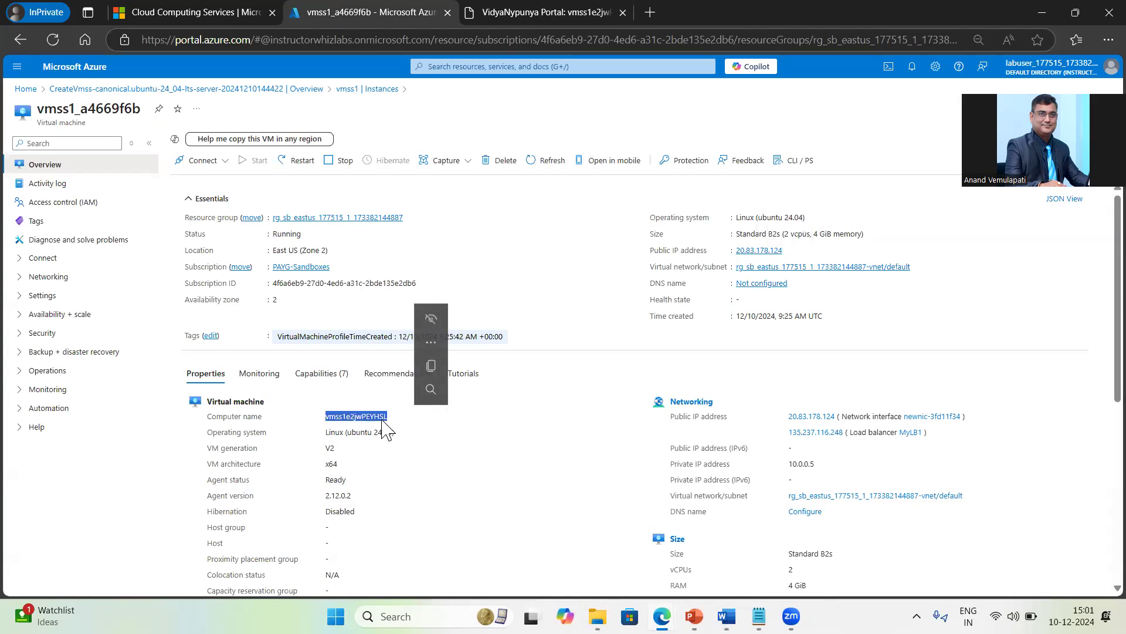
left_click(365, 90)
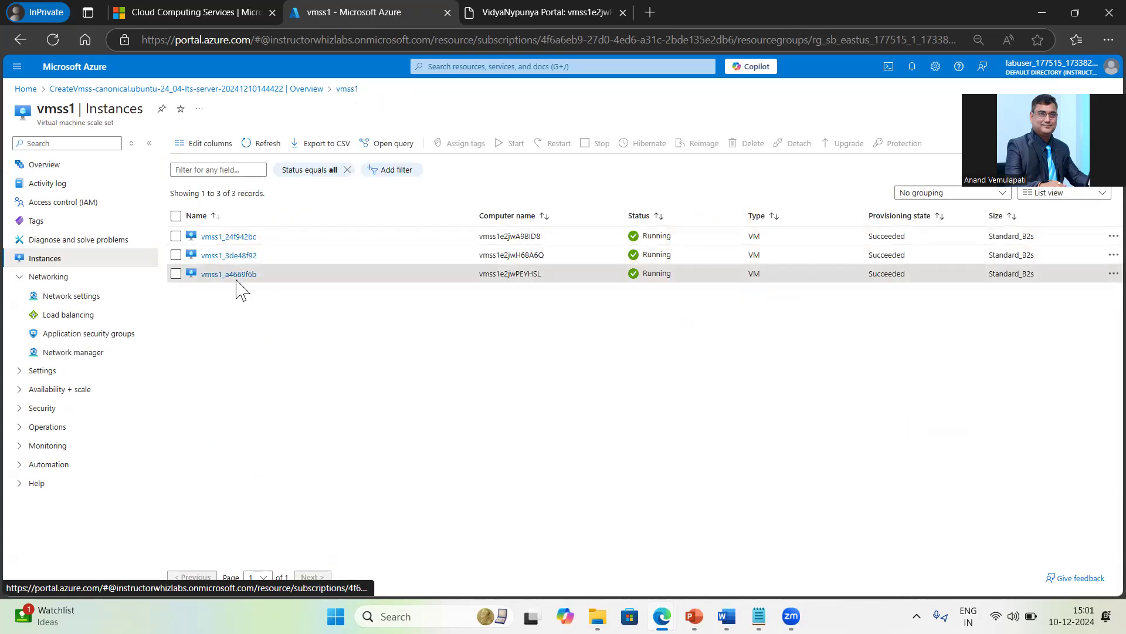
Step: Copy MyLB1's frontend IP 135.237.116.248 from vmss1's Load balancing page and return to the website tab
left_click(87, 319)
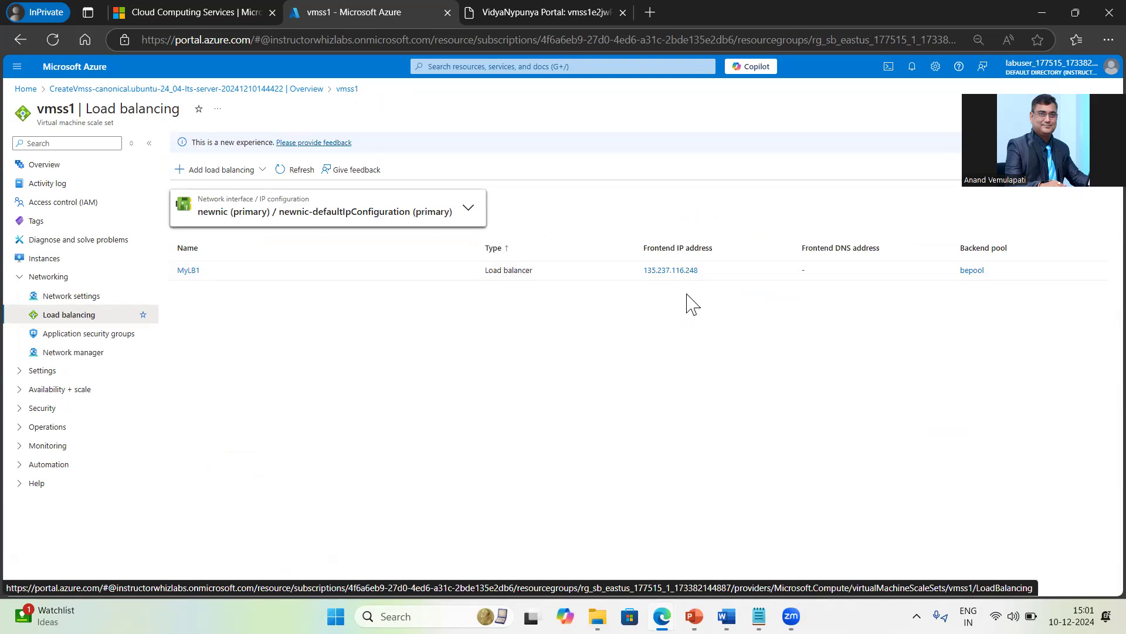
left_click_drag(713, 276, 644, 280)
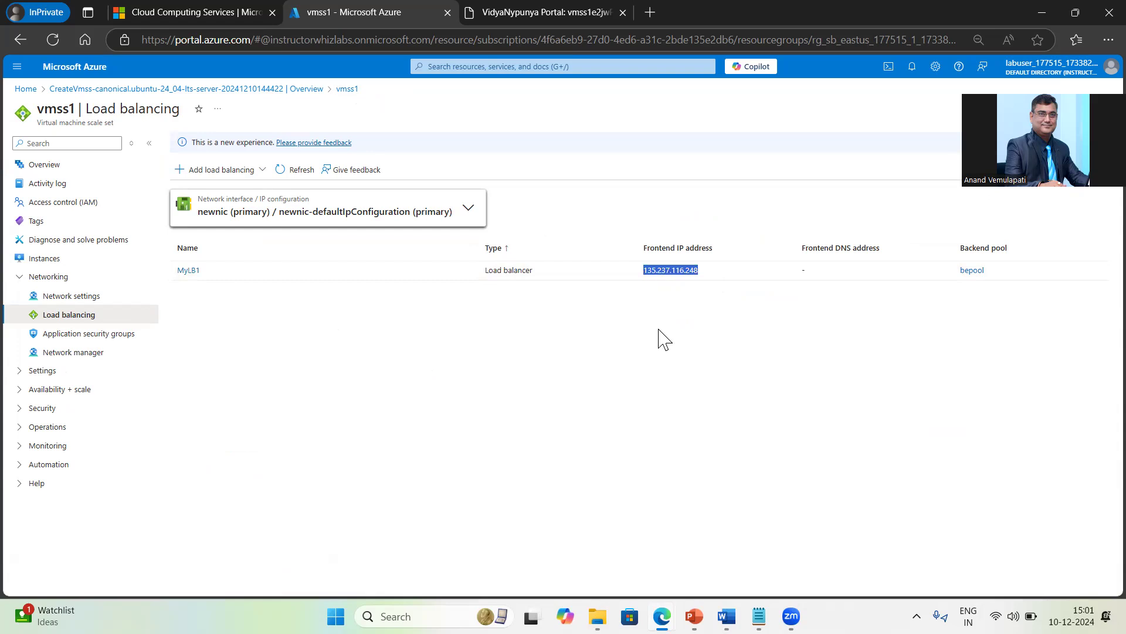
left_click(555, 11)
left_click(478, 45)
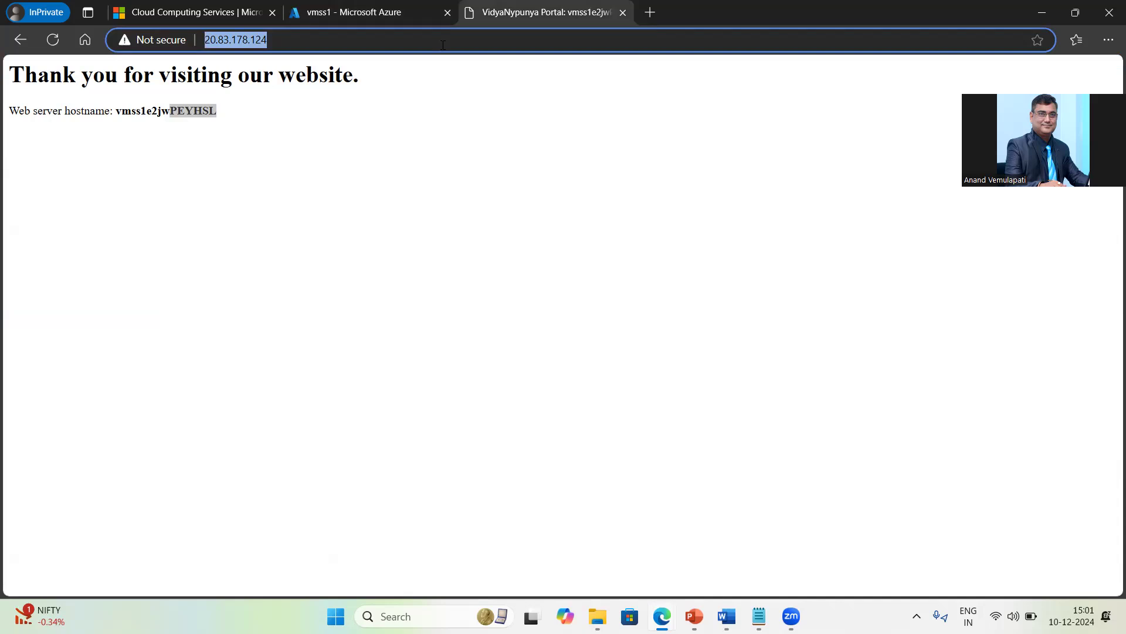
key("ctrl+v")
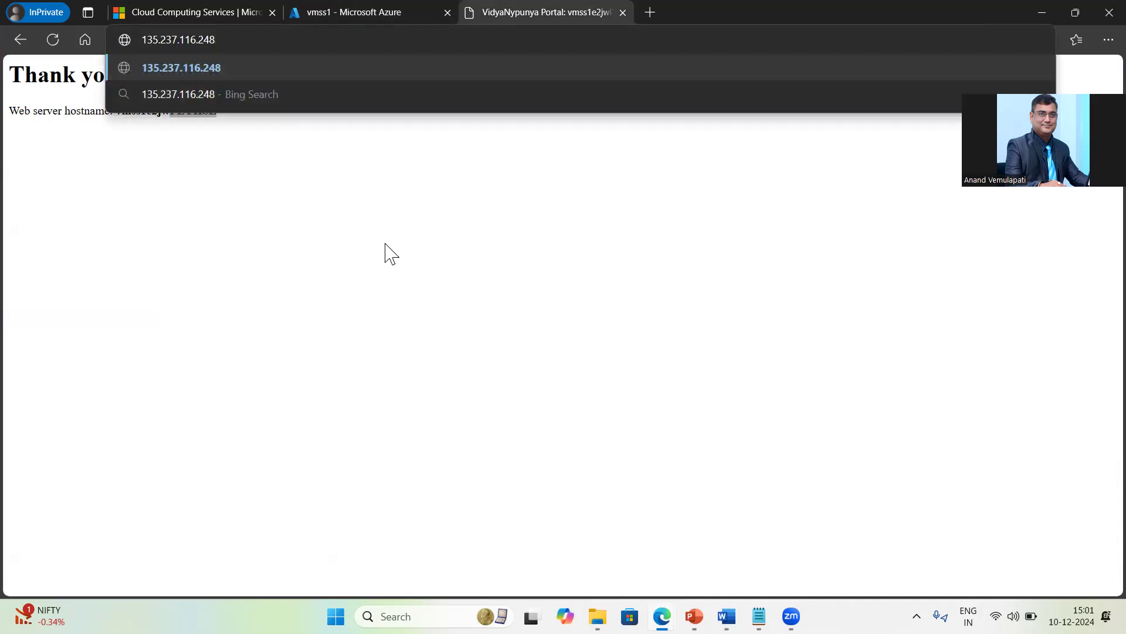
key("Return")
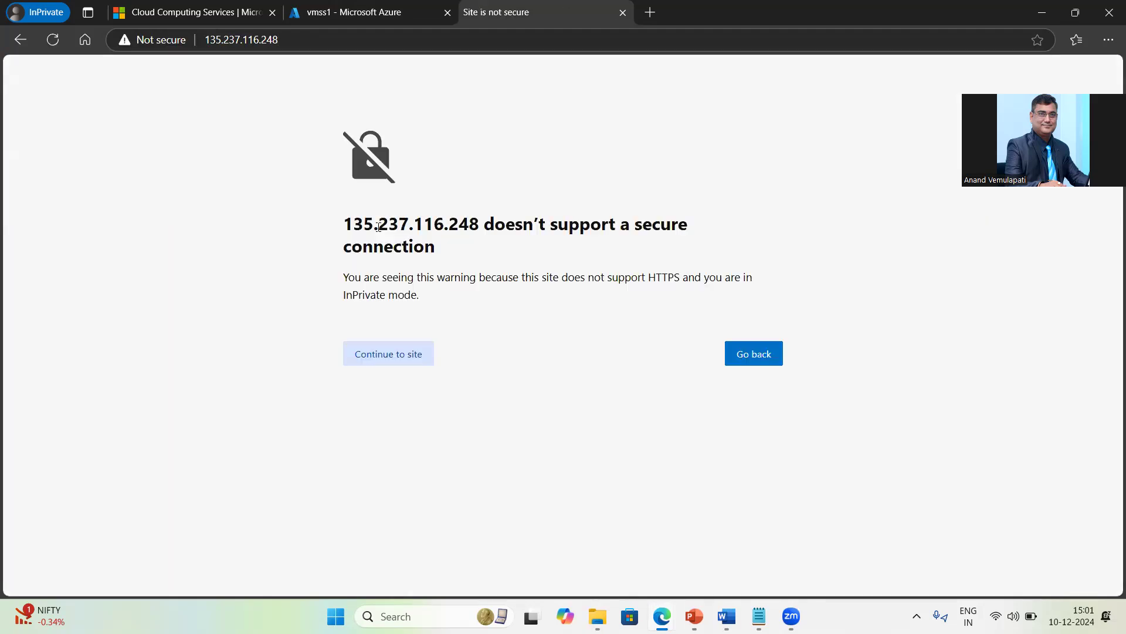
left_click(301, 45)
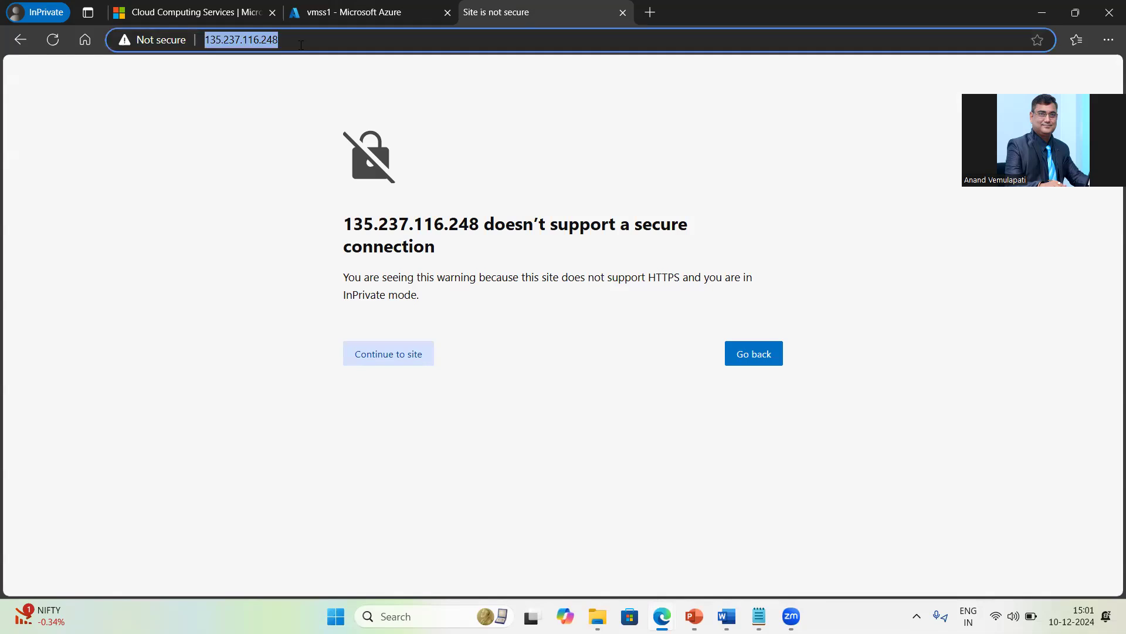
key("Home")
type("http:/")
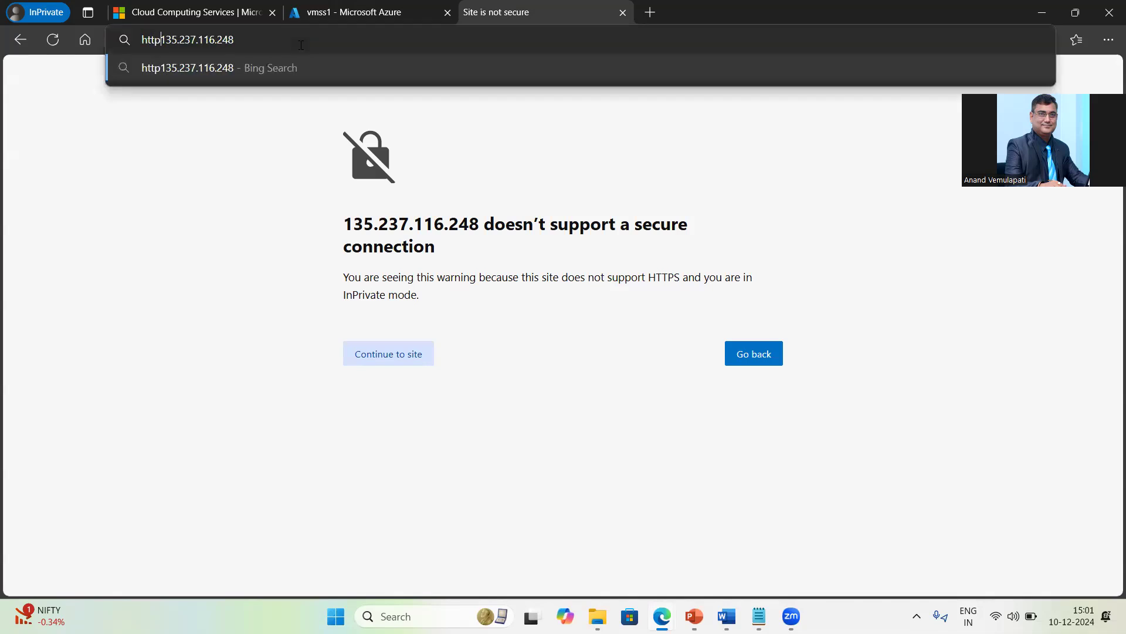
type("/")
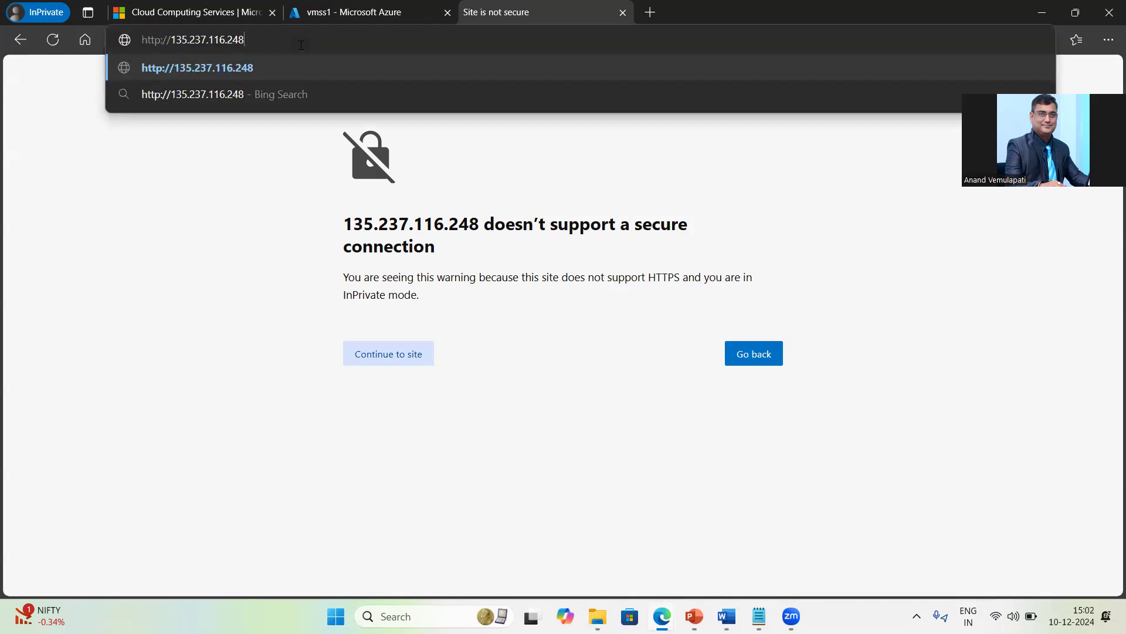
key("Return")
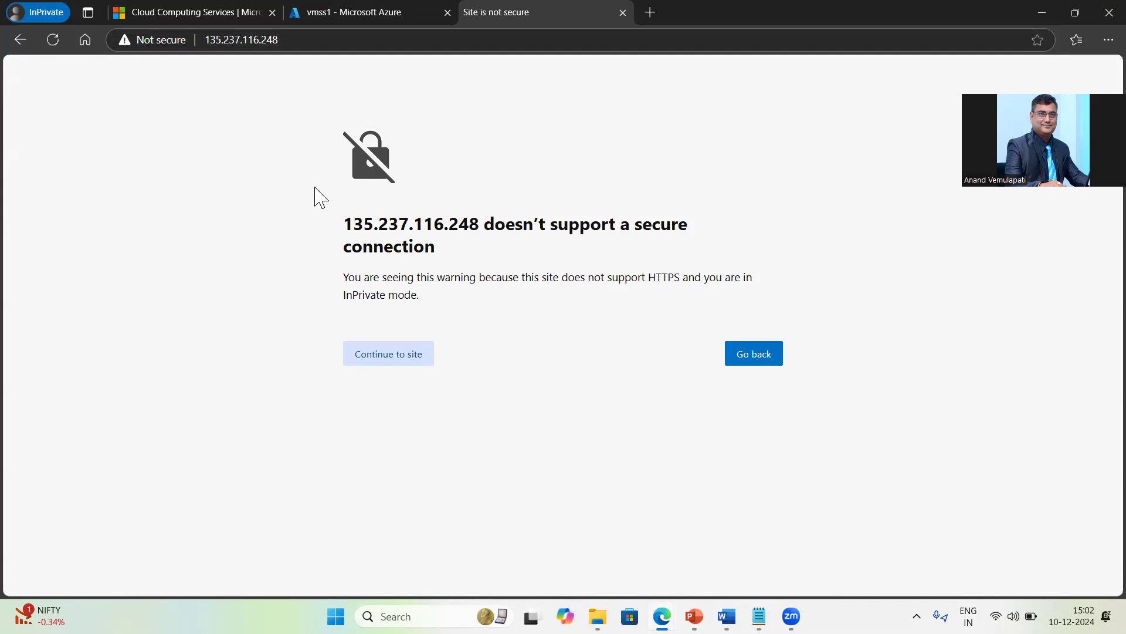
left_click(409, 364)
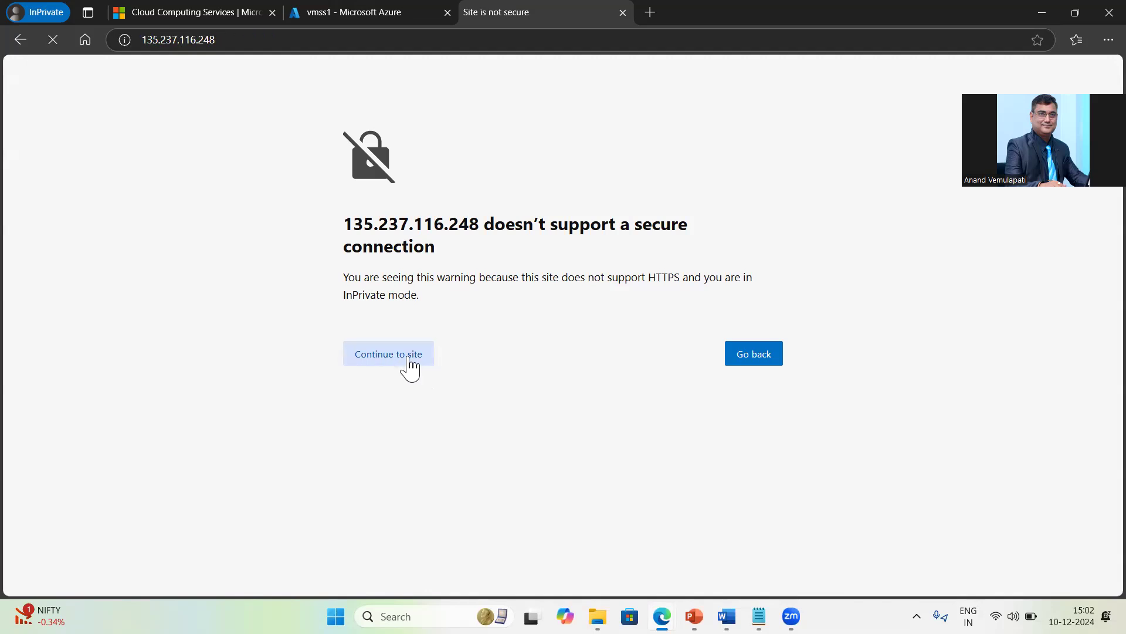
Step: Note the serving hostname vmss1e2jwH68A6Q and go back to vmss1's instance list
left_click_drag(179, 111, 231, 116)
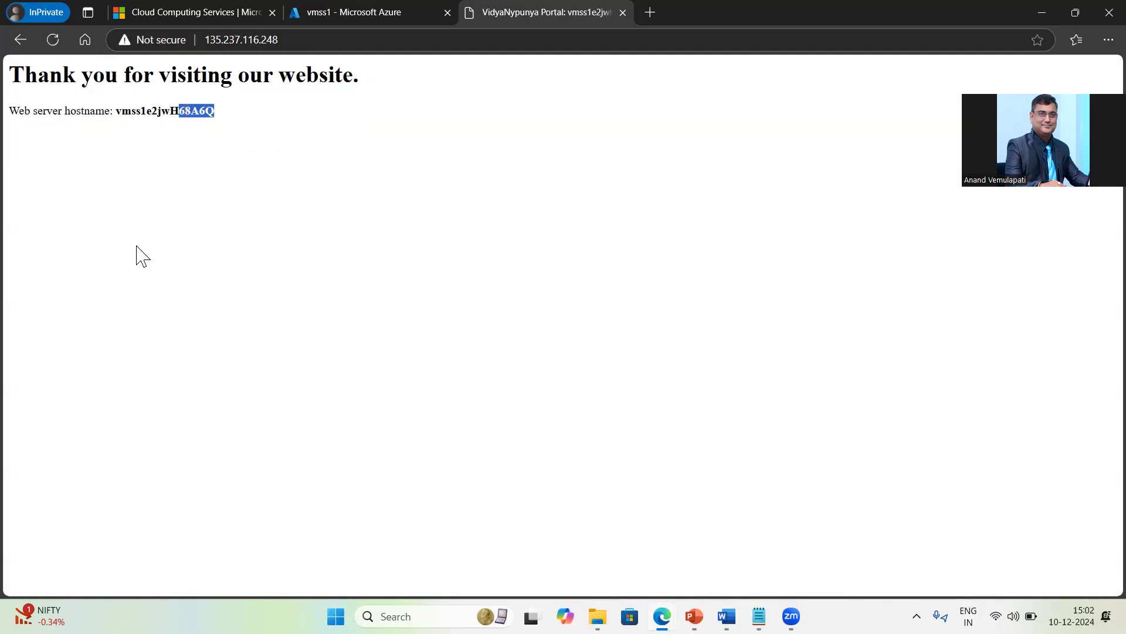
left_click(364, 13)
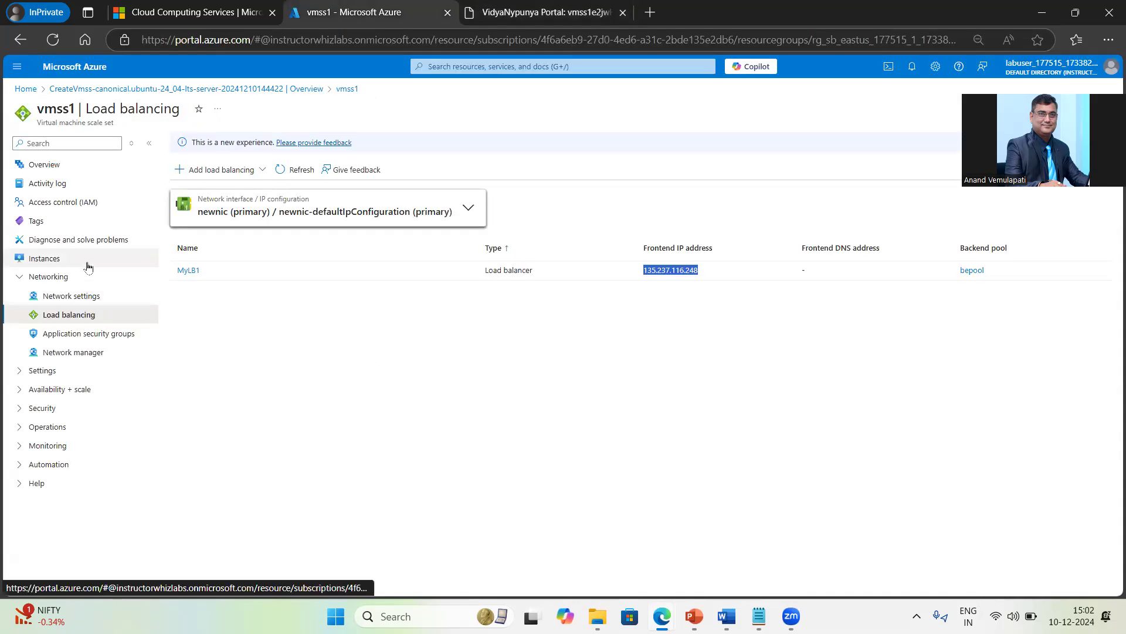
left_click(44, 259)
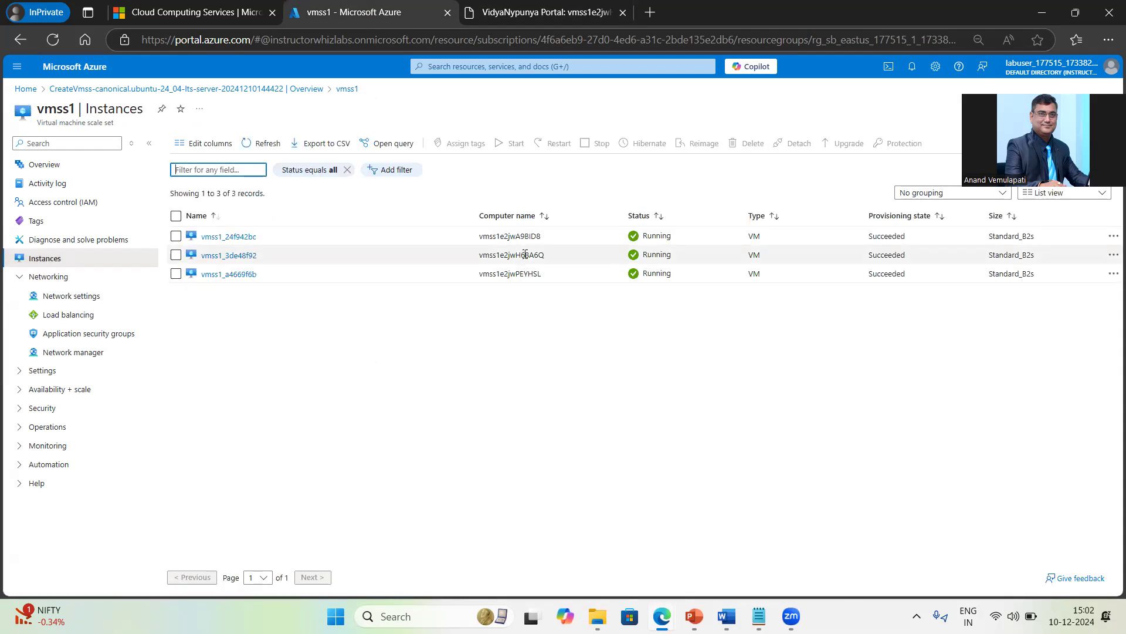
Step: Match the web page's hostname vmss1e2jwH68A6Q to instance vmss1_3de48f92 in vmss1's Instances list
left_click_drag(567, 254, 477, 255)
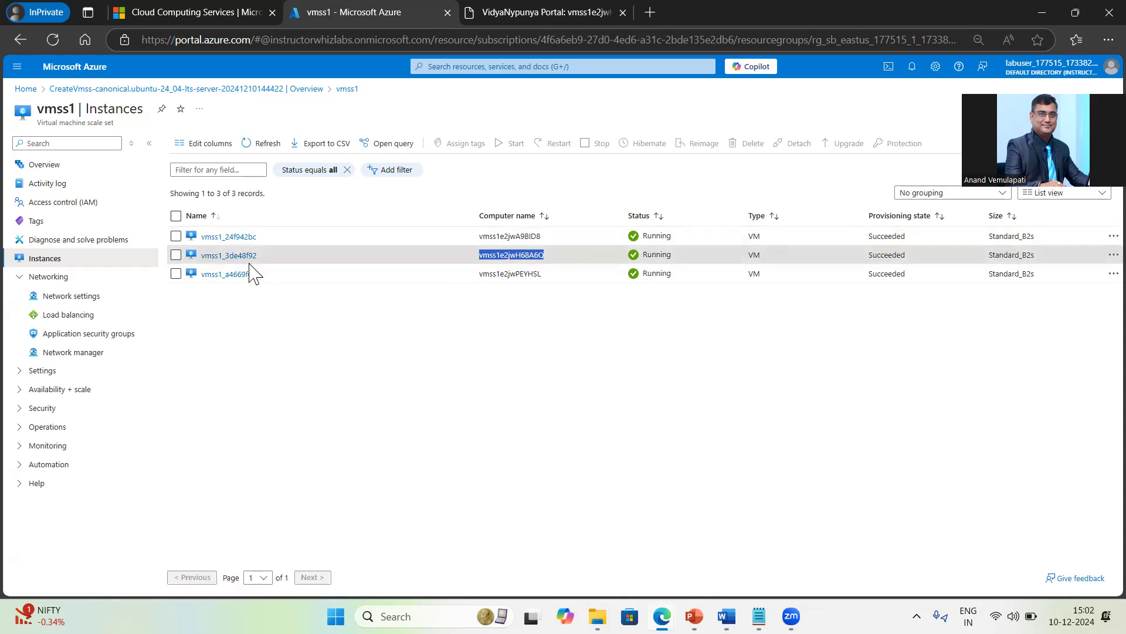
left_click(478, 13)
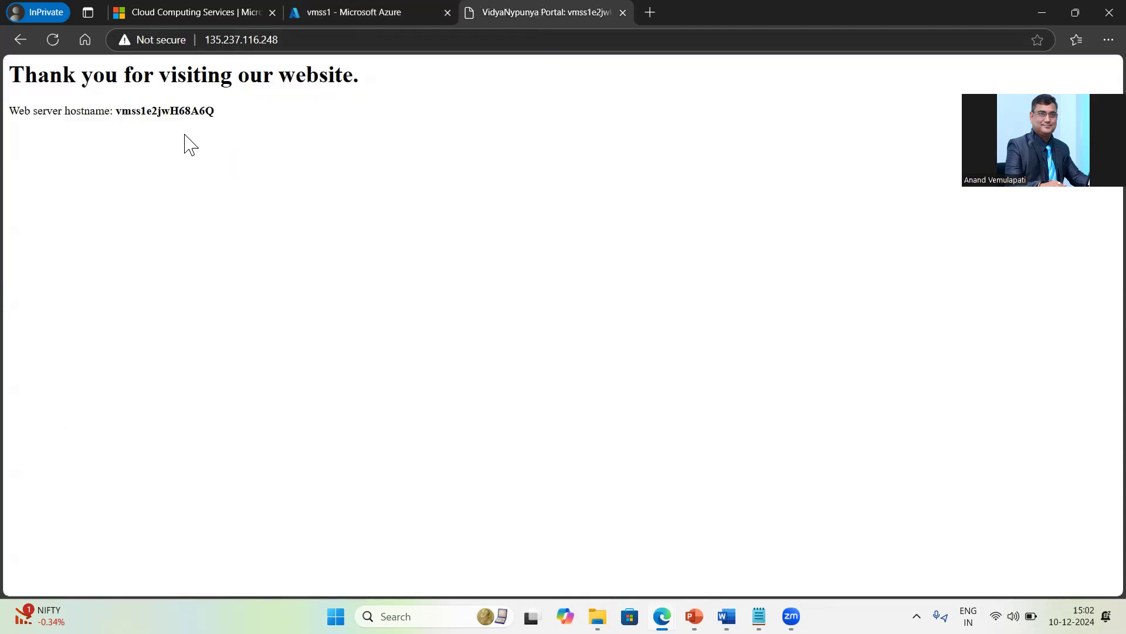
left_click(343, 18)
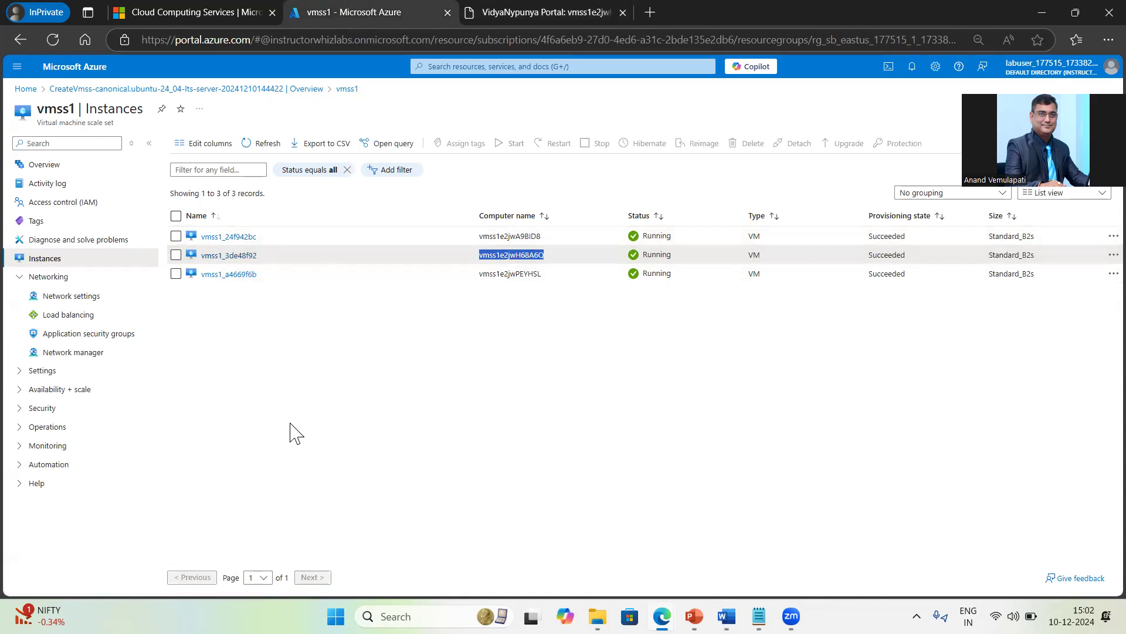
right_click(72, 315)
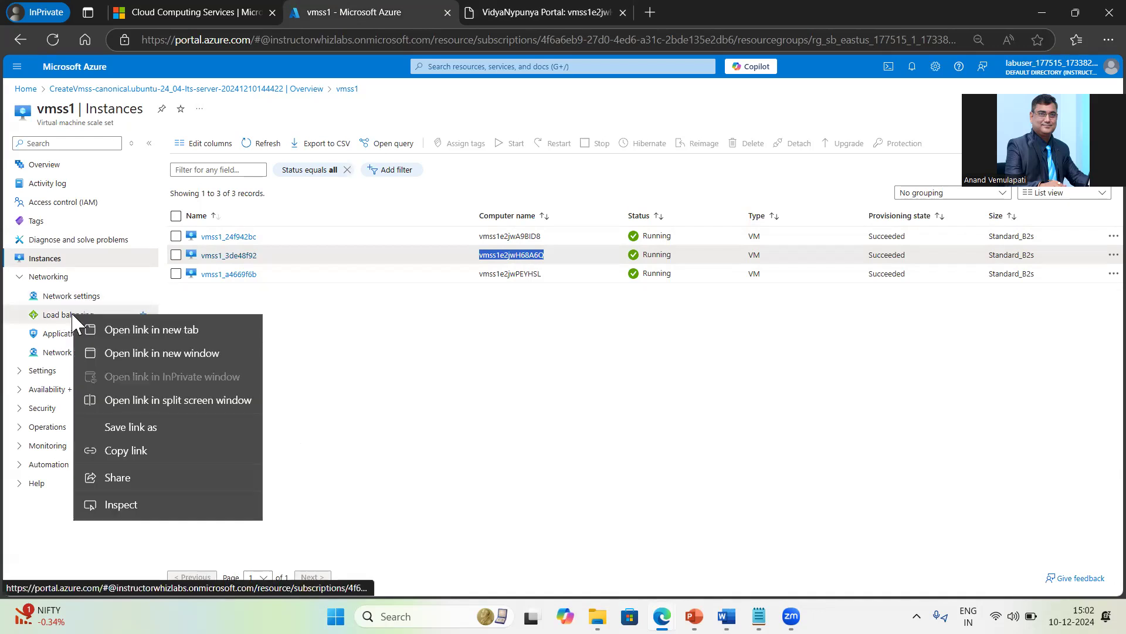
Step: Open MyLB1's frontend IP configuration from vmss1's Load balancing page in a new tab
left_click(160, 329)
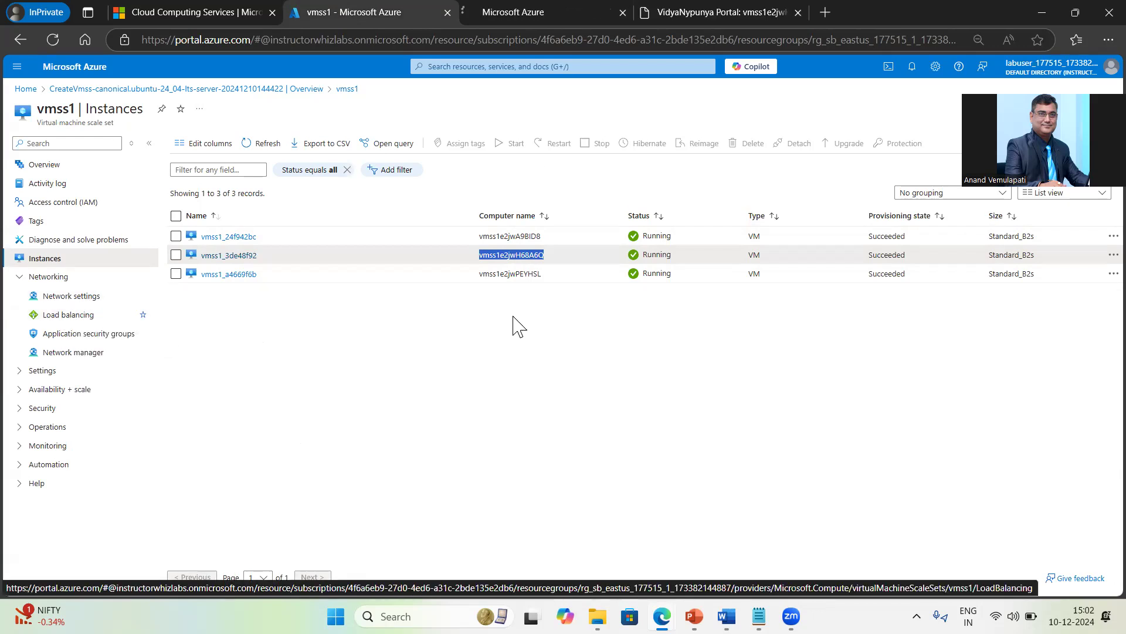
left_click(530, 9)
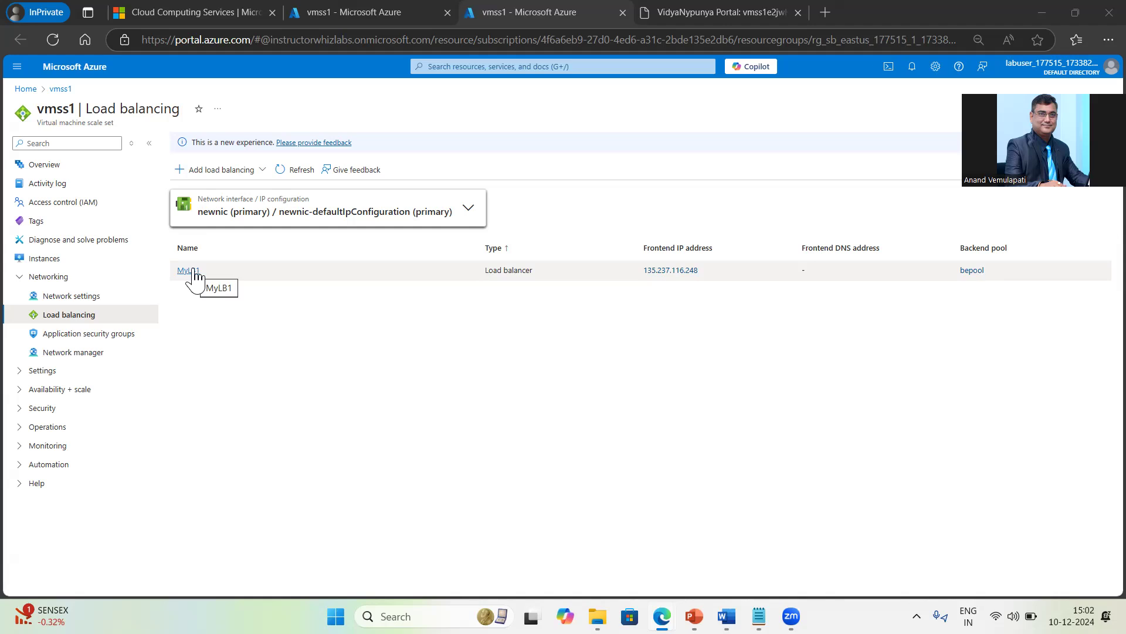
left_click(194, 273)
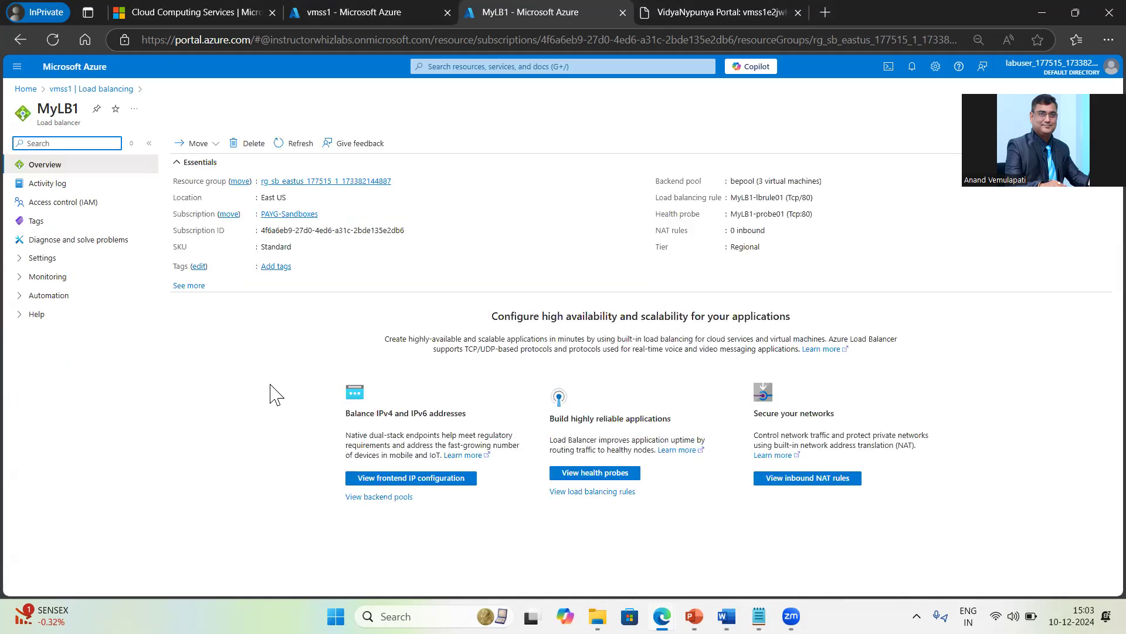
left_click(24, 261)
left_click(108, 280)
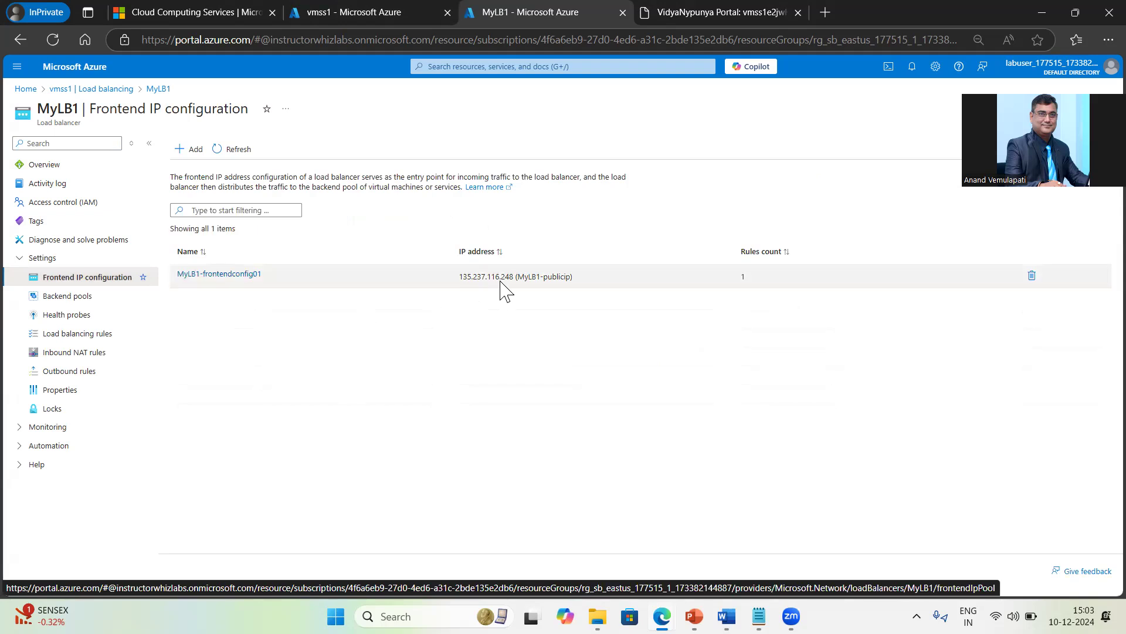
Step: Compare the frontend IP with the Thank you page's address, then show bepool's three instances at 10.0.0.4–10.0.0.6
left_click(365, 9)
left_click(521, 13)
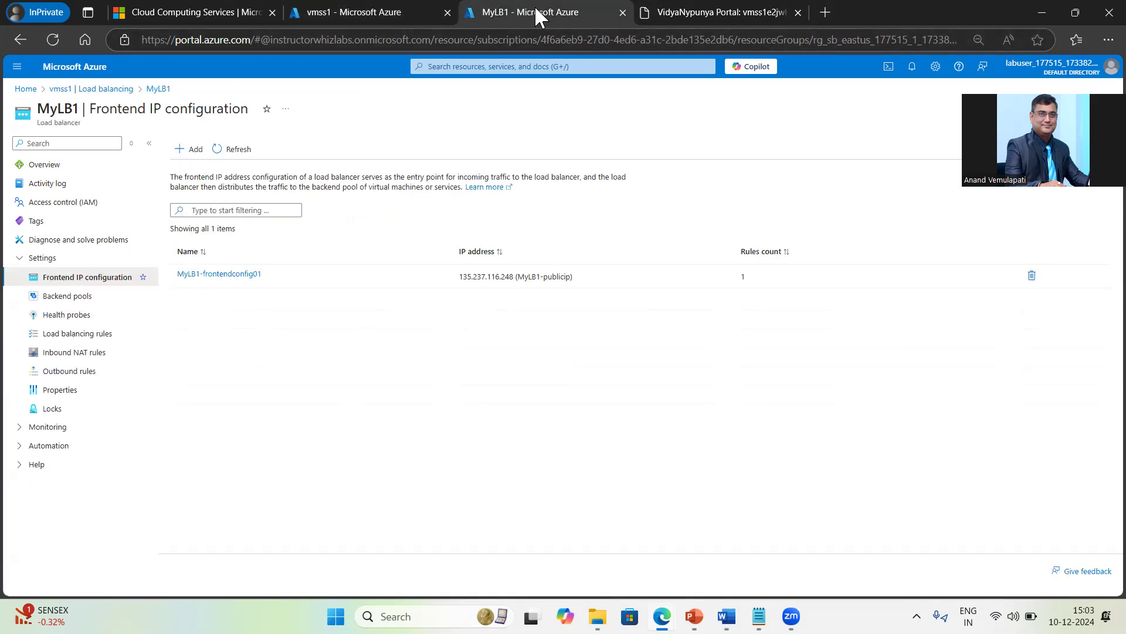
left_click(732, 11)
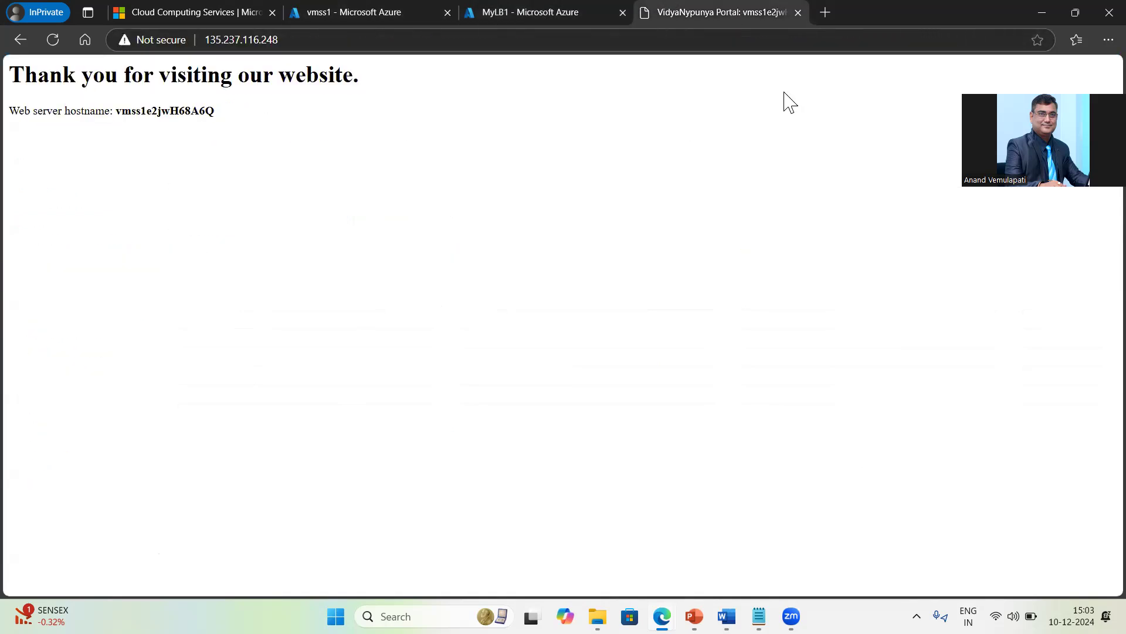
left_click_drag(234, 39, 316, 139)
left_click(525, 13)
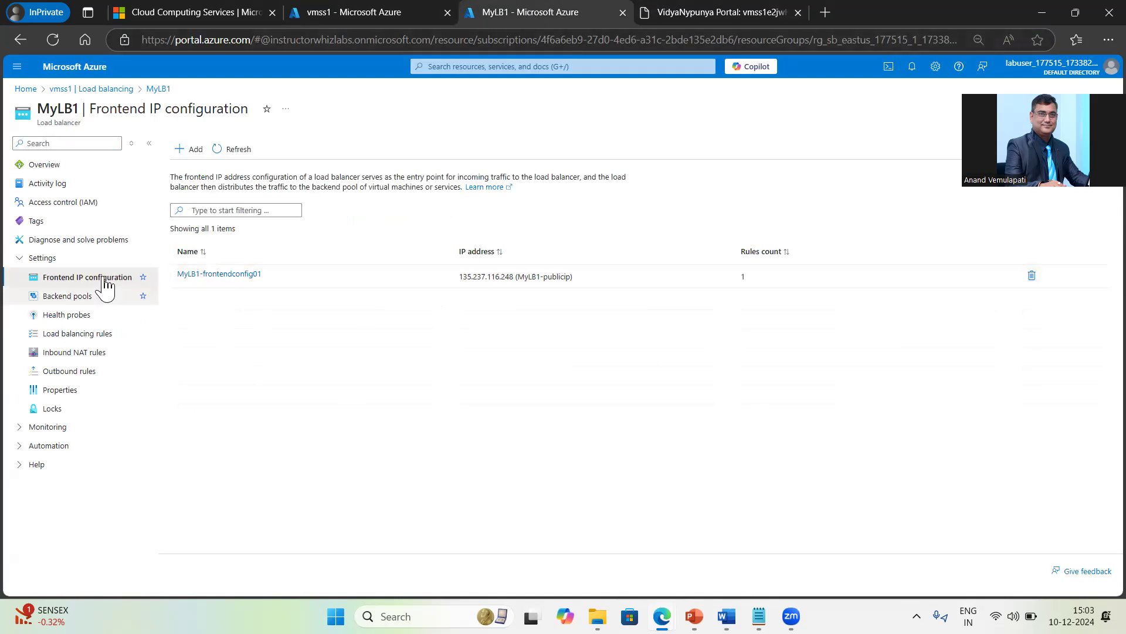
left_click(67, 303)
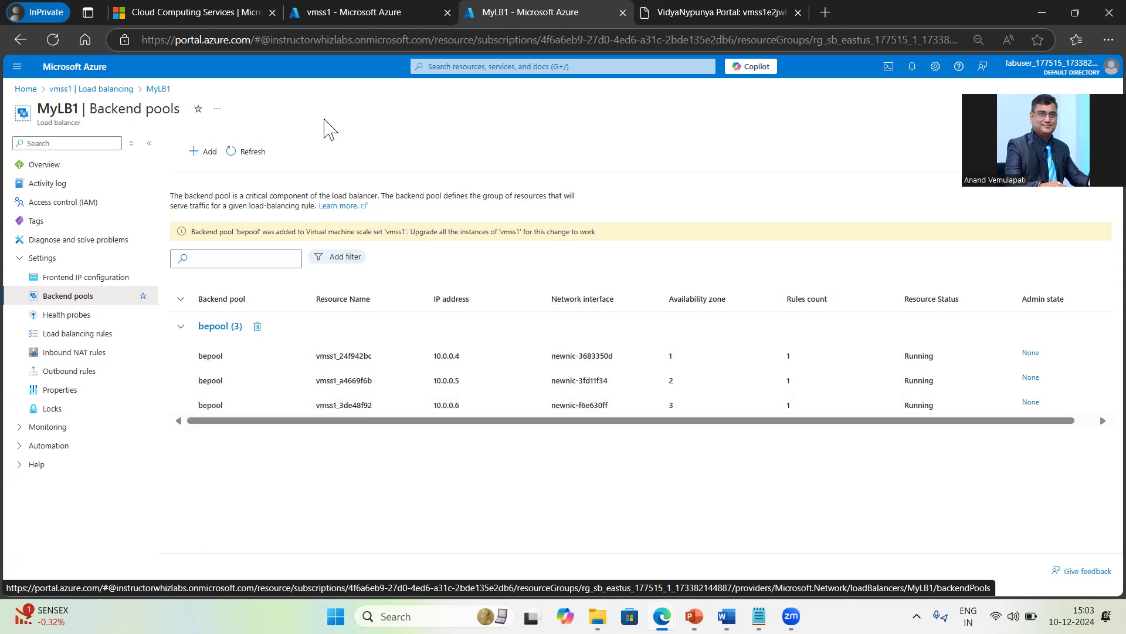
Step: Confirm instance vmss1_a4669f6b's private IP is 10.0.0.5, then return to MyLB1's backend pools
left_click(358, 12)
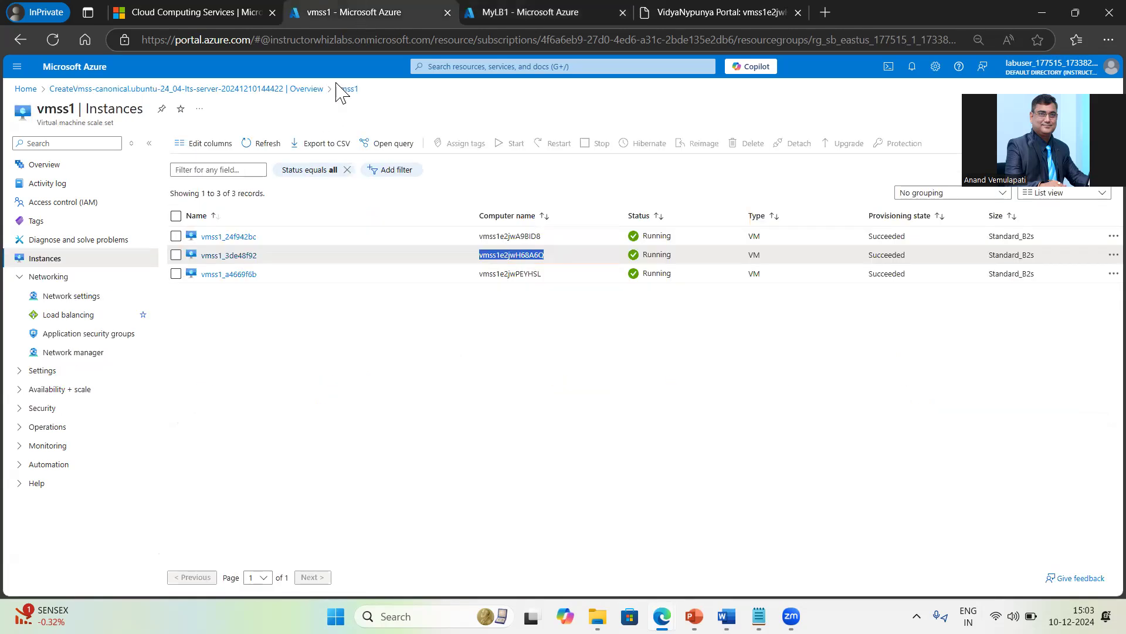
left_click(216, 276)
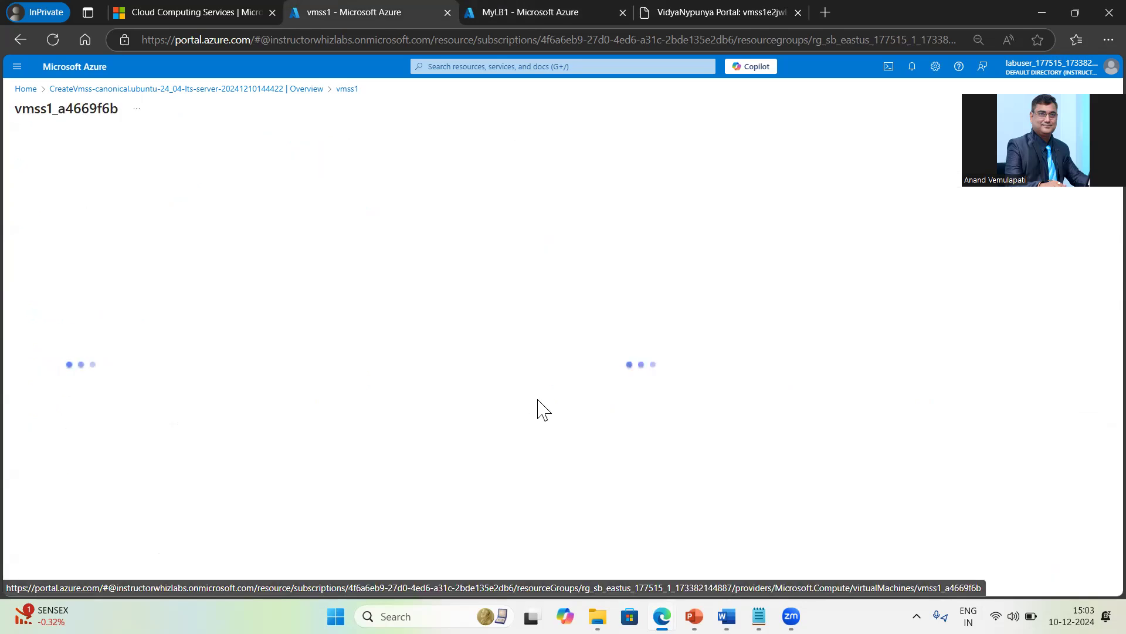
scroll(645, 428, "down", 3)
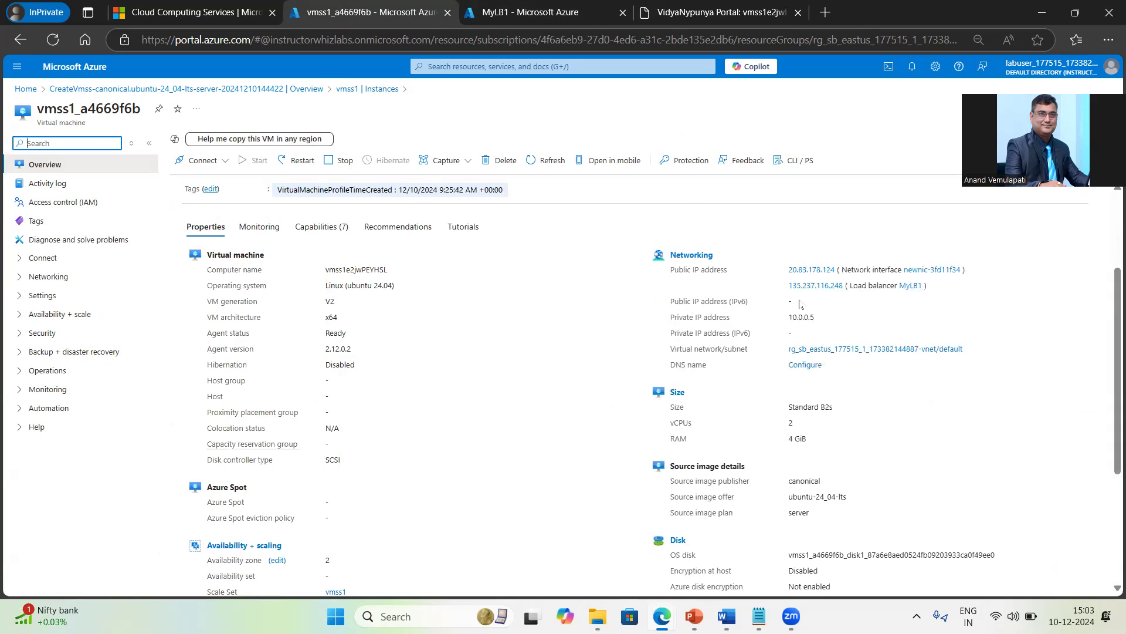
left_click_drag(788, 319, 816, 318)
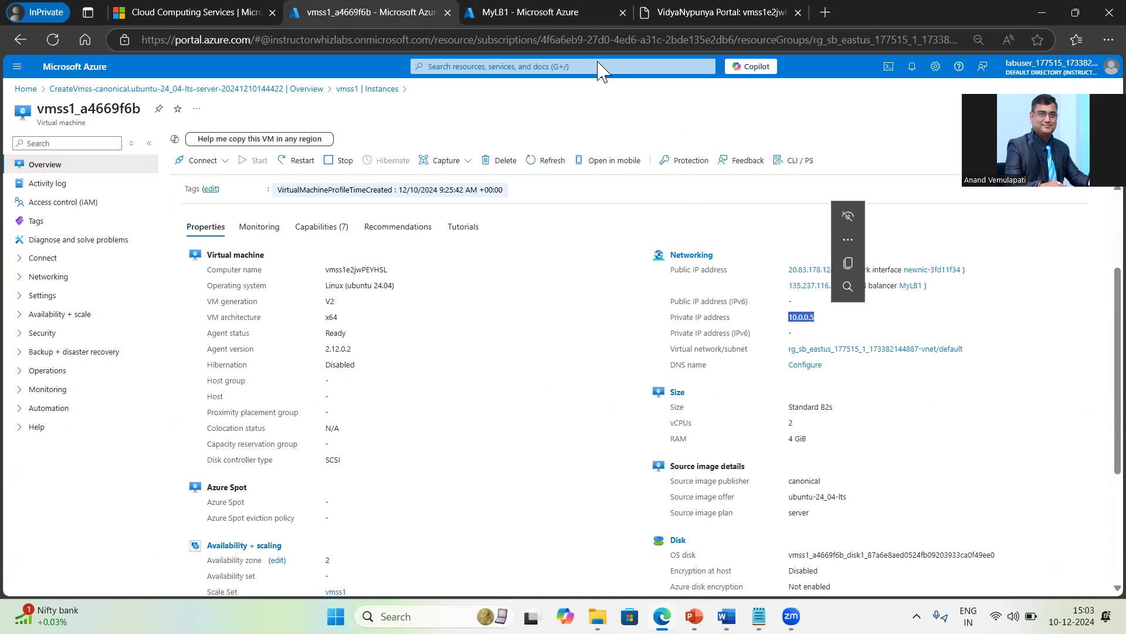
left_click(512, 11)
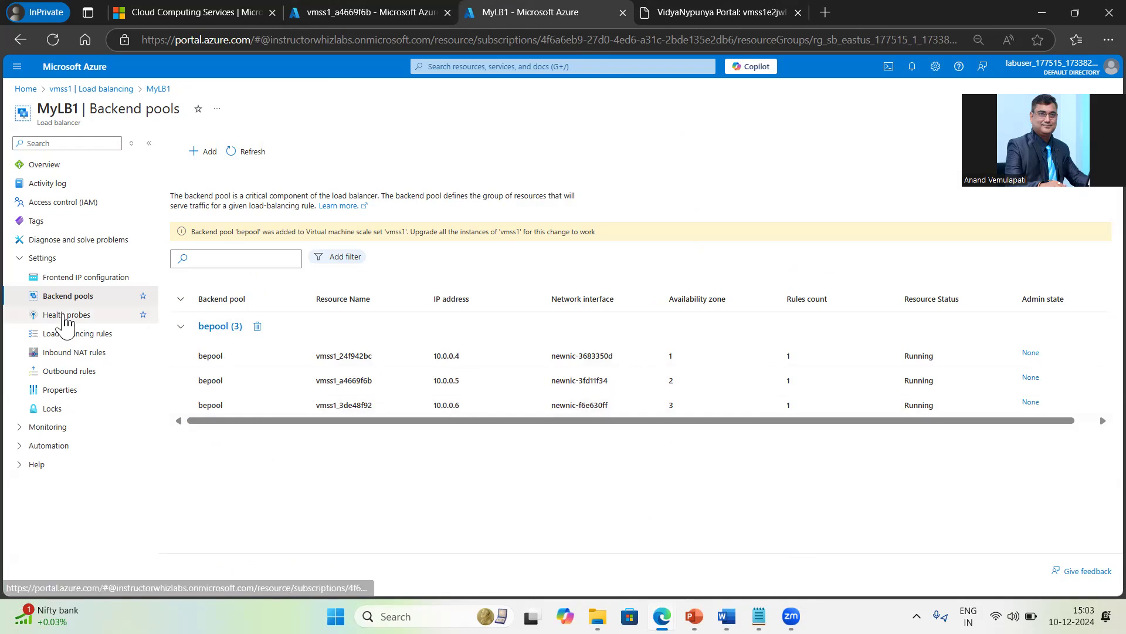
Step: Check rule MyLB1-lbrule01's health status: 3 backend IPs, all Up on TCP/80, 100% healthy
left_click(65, 316)
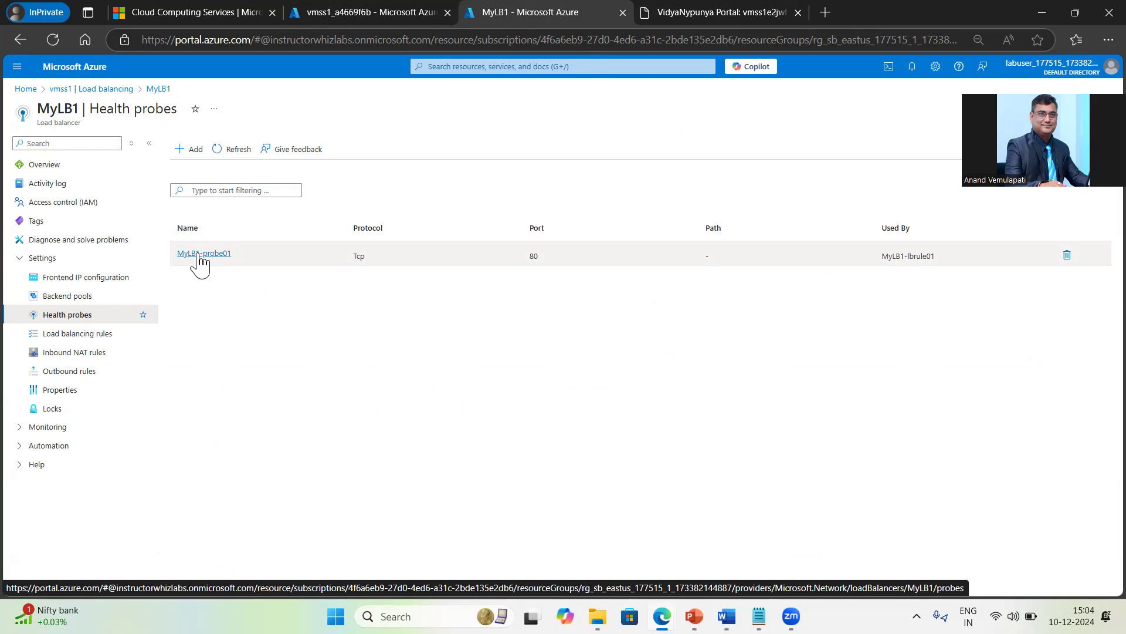
left_click(76, 334)
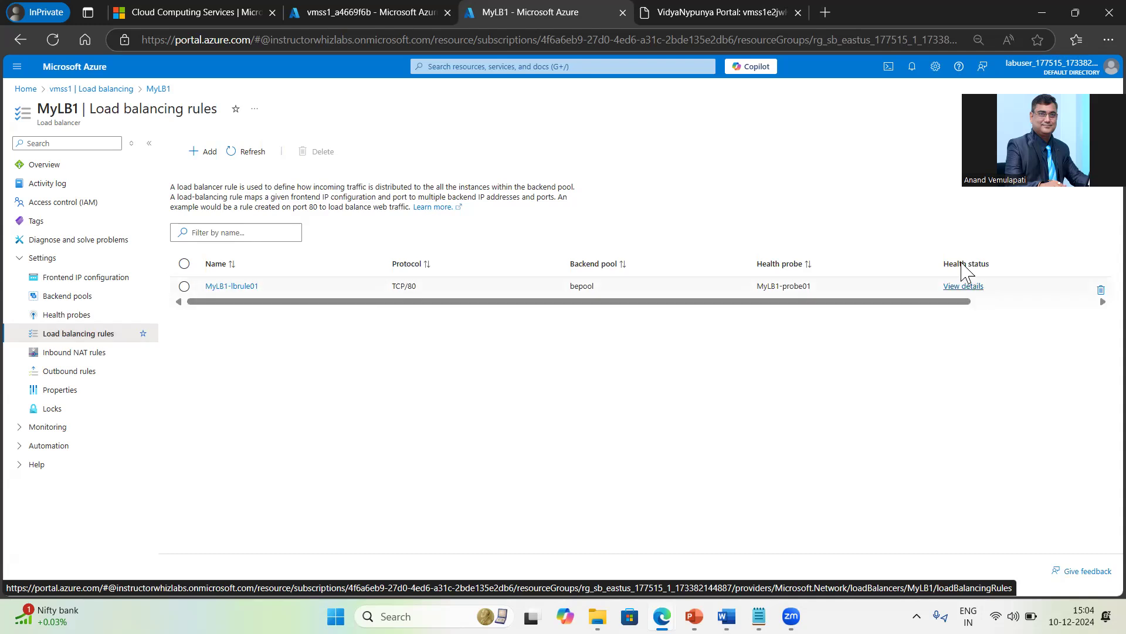
left_click(970, 286)
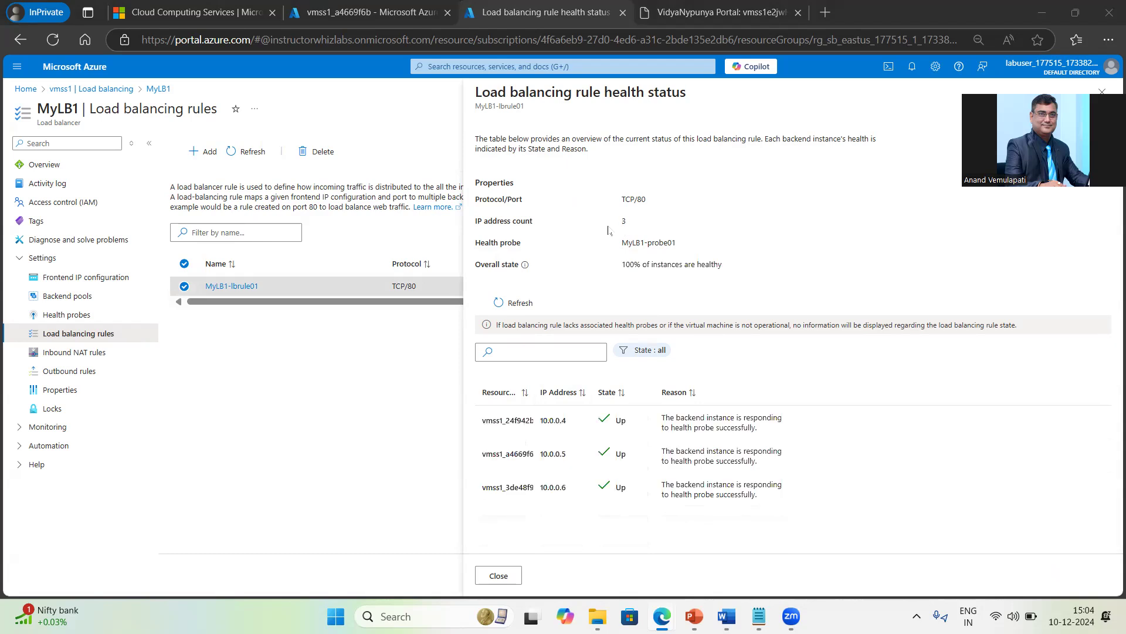
left_click_drag(613, 223, 650, 226)
left_click_drag(620, 267, 728, 281)
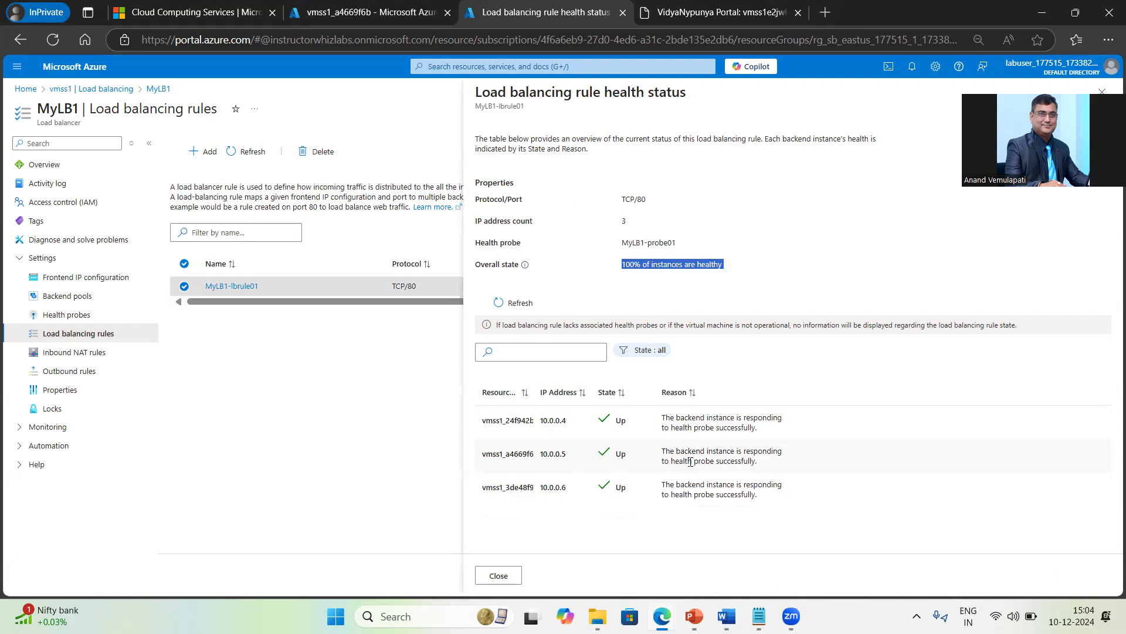
left_click(499, 576)
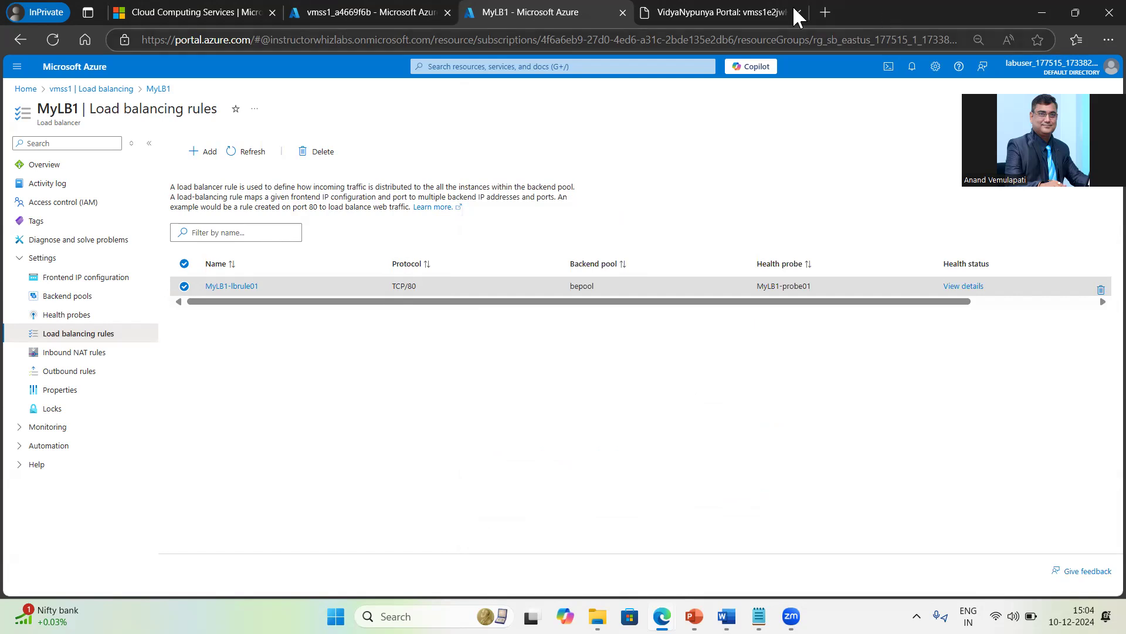
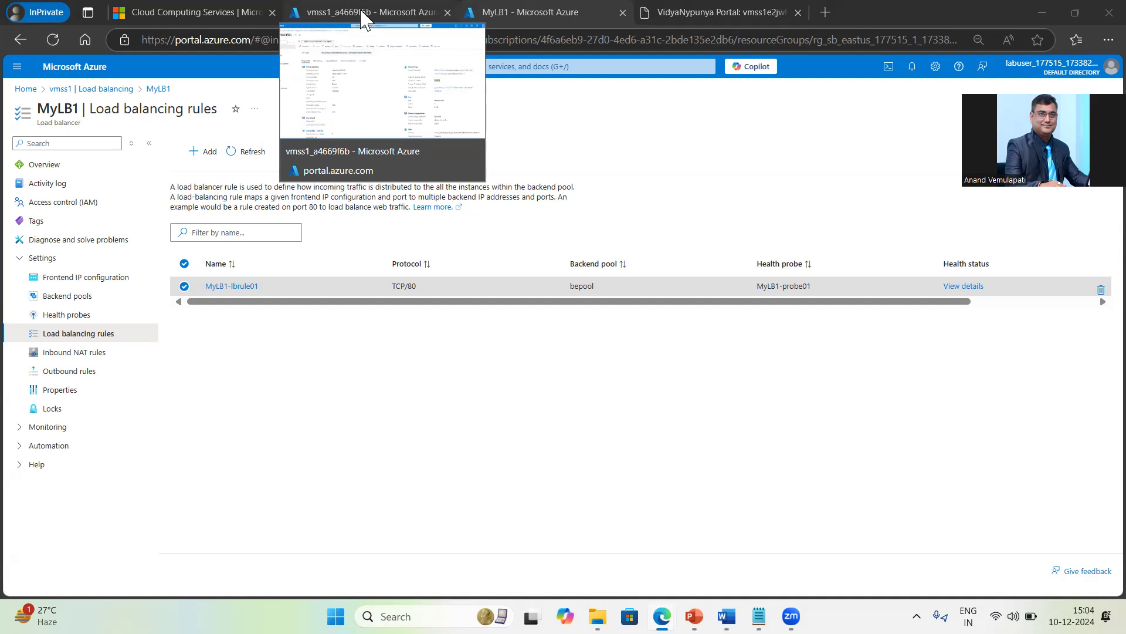
Step: Go from the deployment to the vmss1 scale set's Scaling settings
left_click(362, 12)
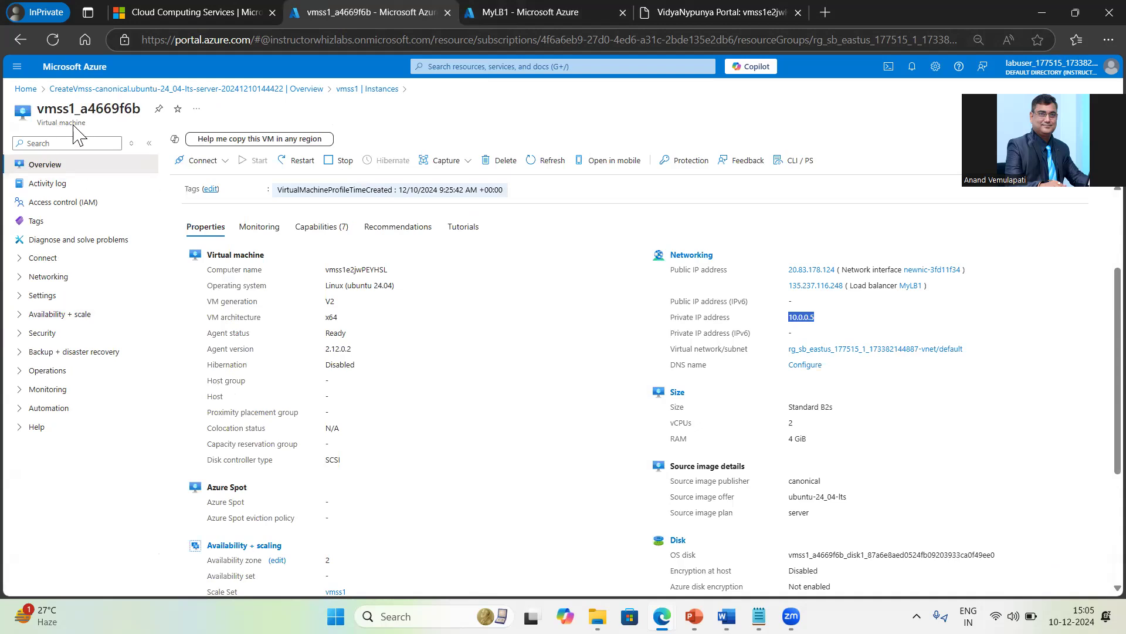
left_click(291, 89)
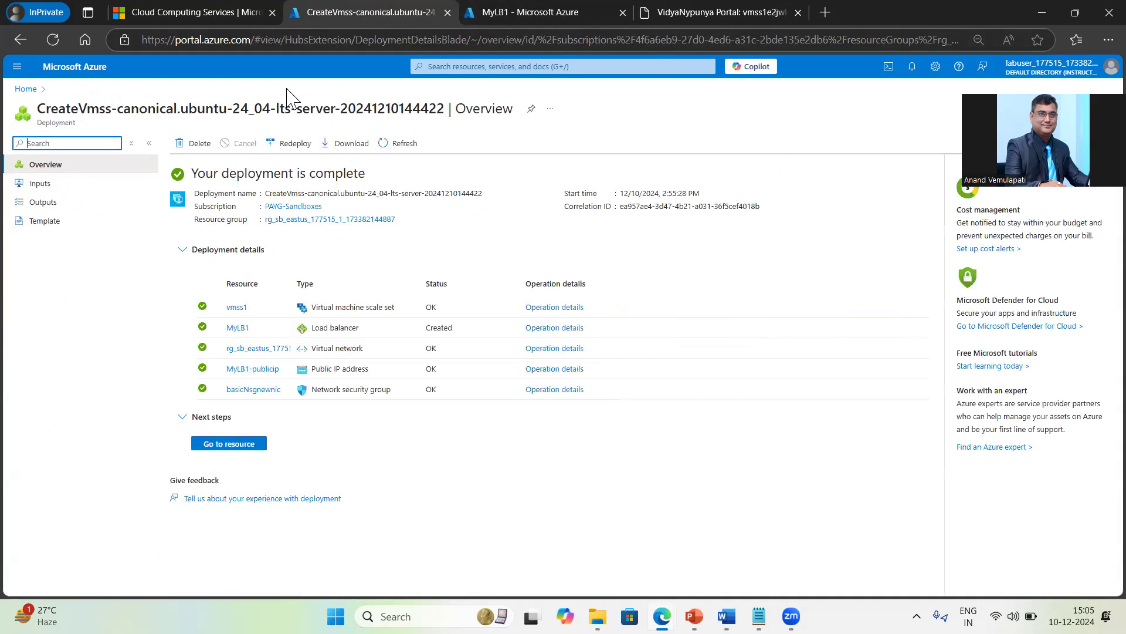
left_click(229, 444)
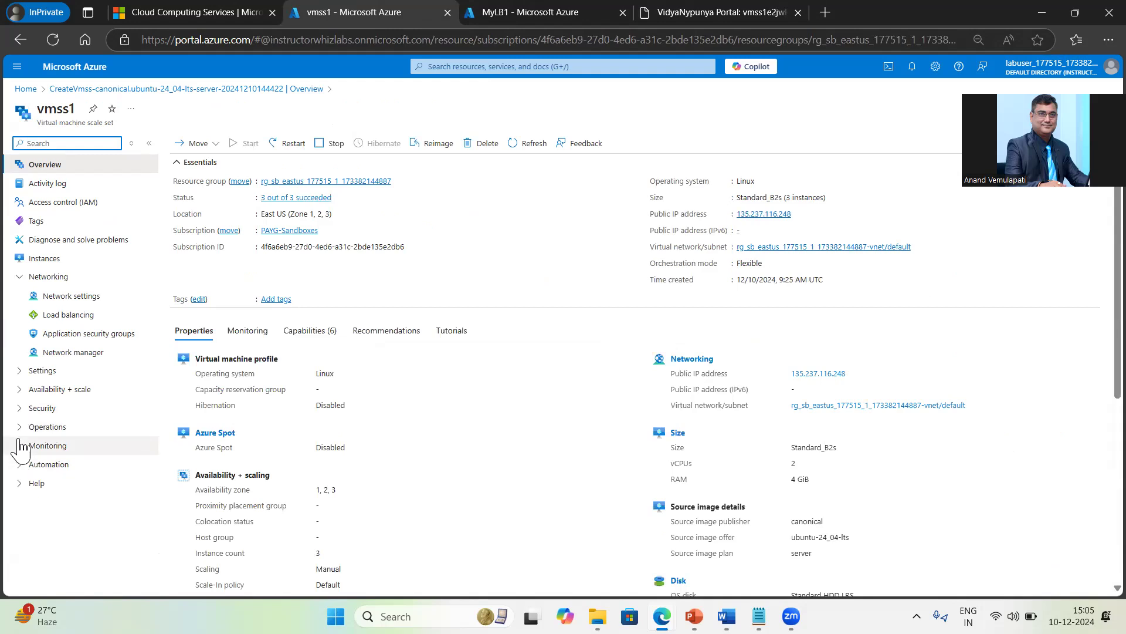
left_click(20, 388)
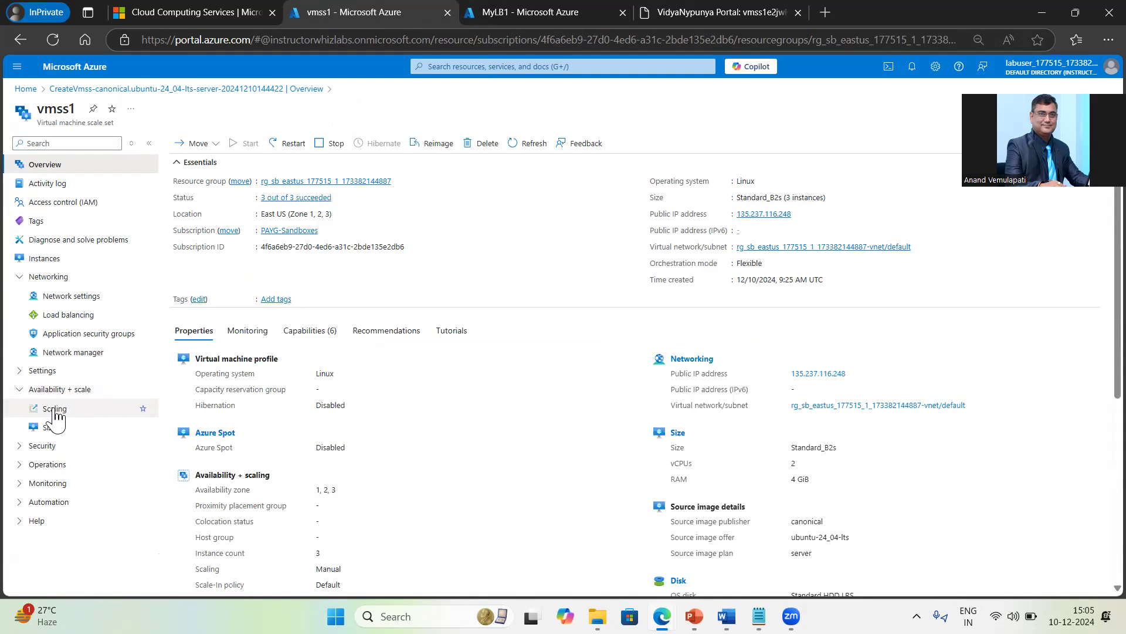
left_click(55, 410)
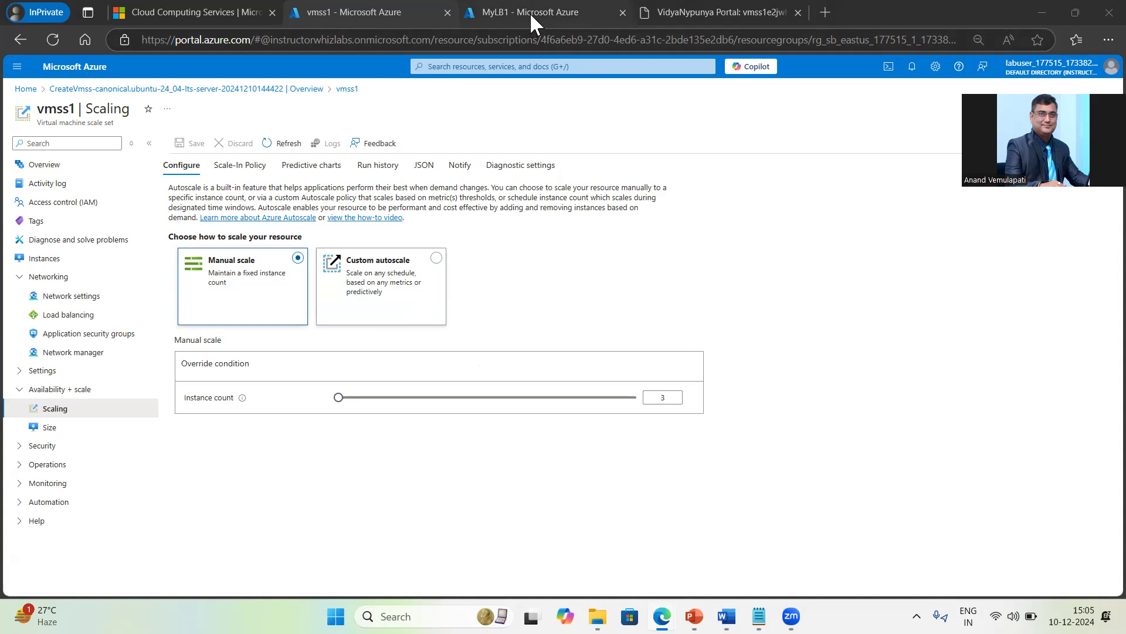
Step: Check vmss1's current instance count, then set it to 4 and save
left_click(50, 261)
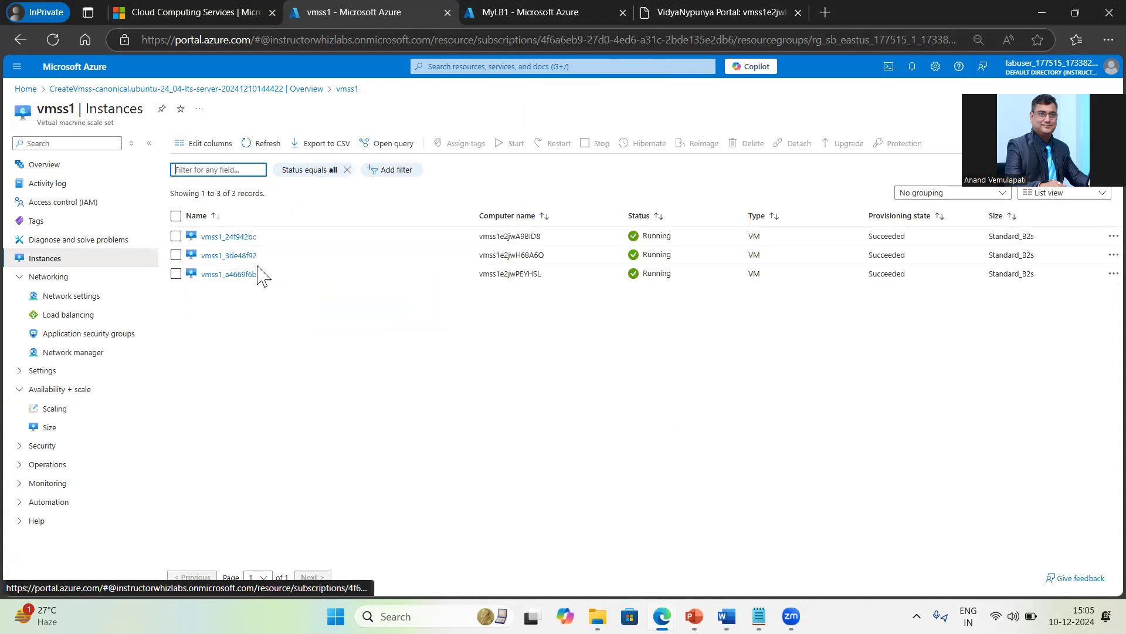
left_click(57, 411)
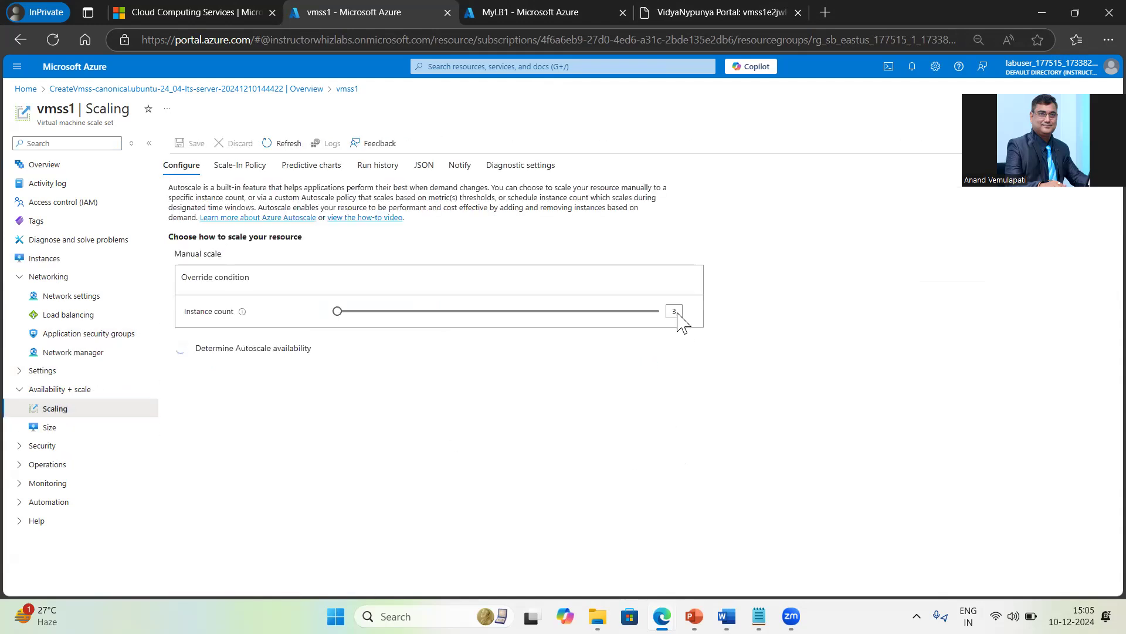
left_click(672, 396)
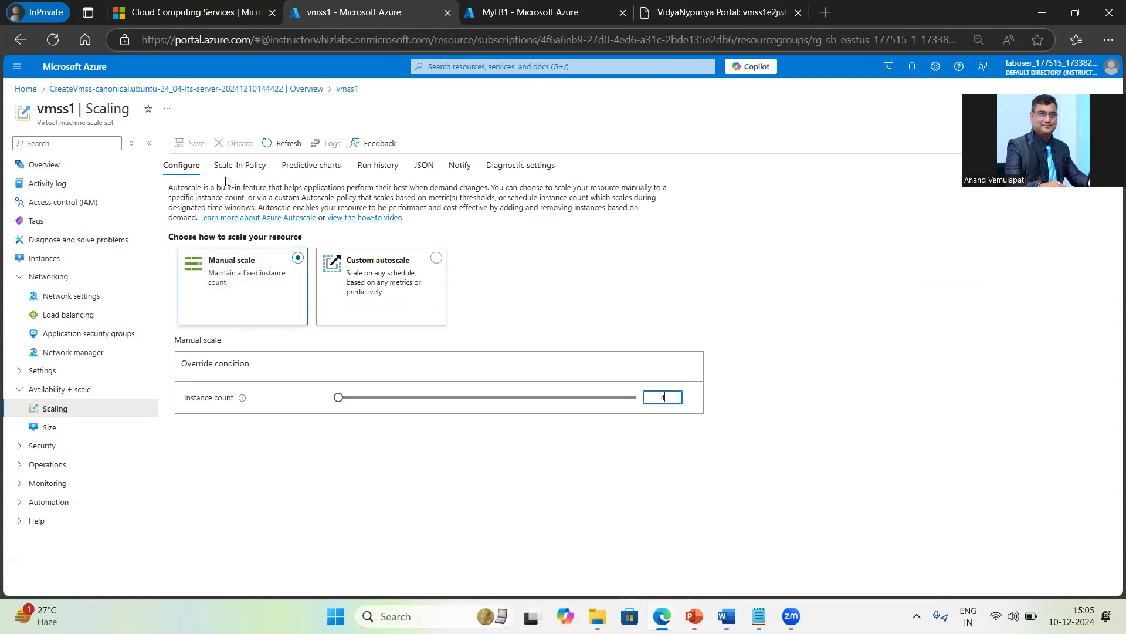
left_click(299, 442)
left_click(190, 144)
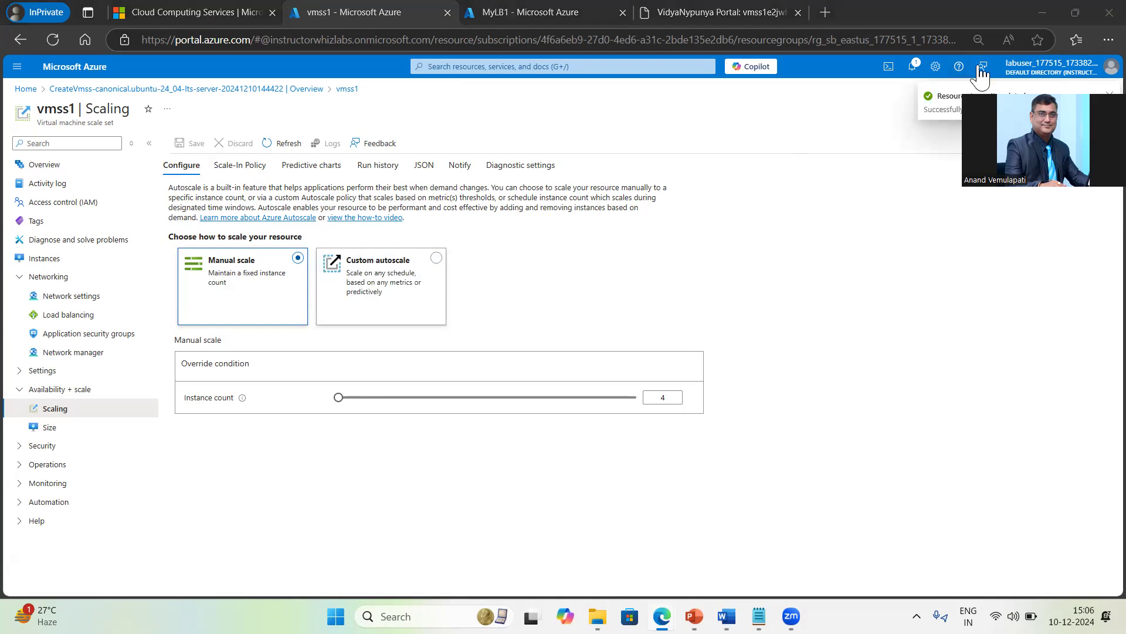
Step: Confirm the vmss1 update succeeded in Notifications, then return to MyLB1
left_click(913, 67)
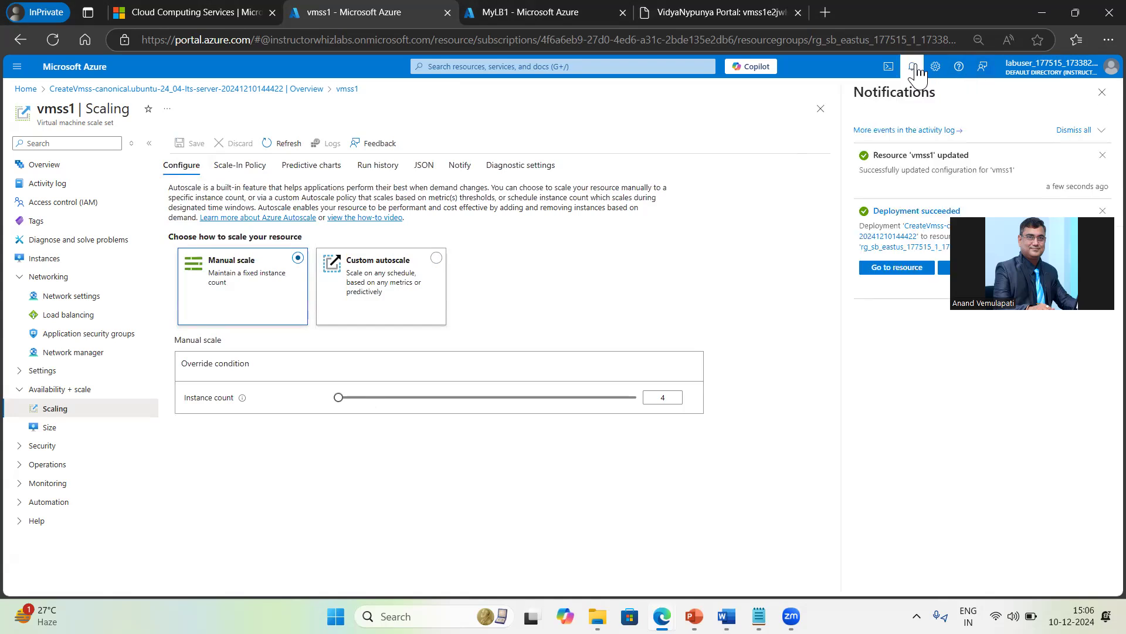
left_click_drag(916, 156, 961, 156)
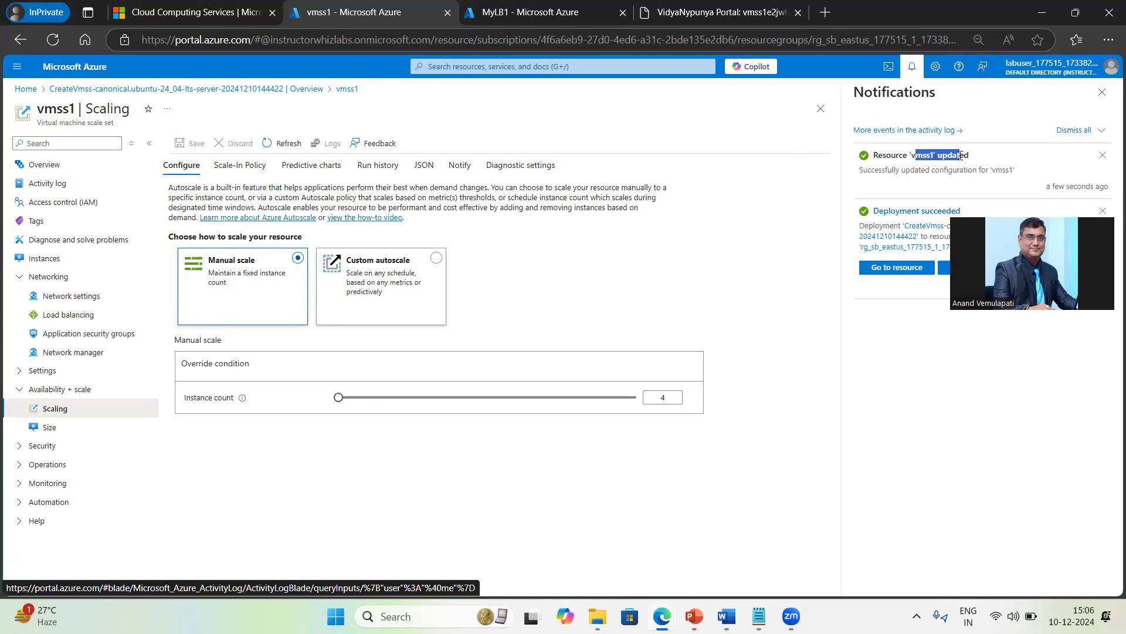
left_click(1100, 93)
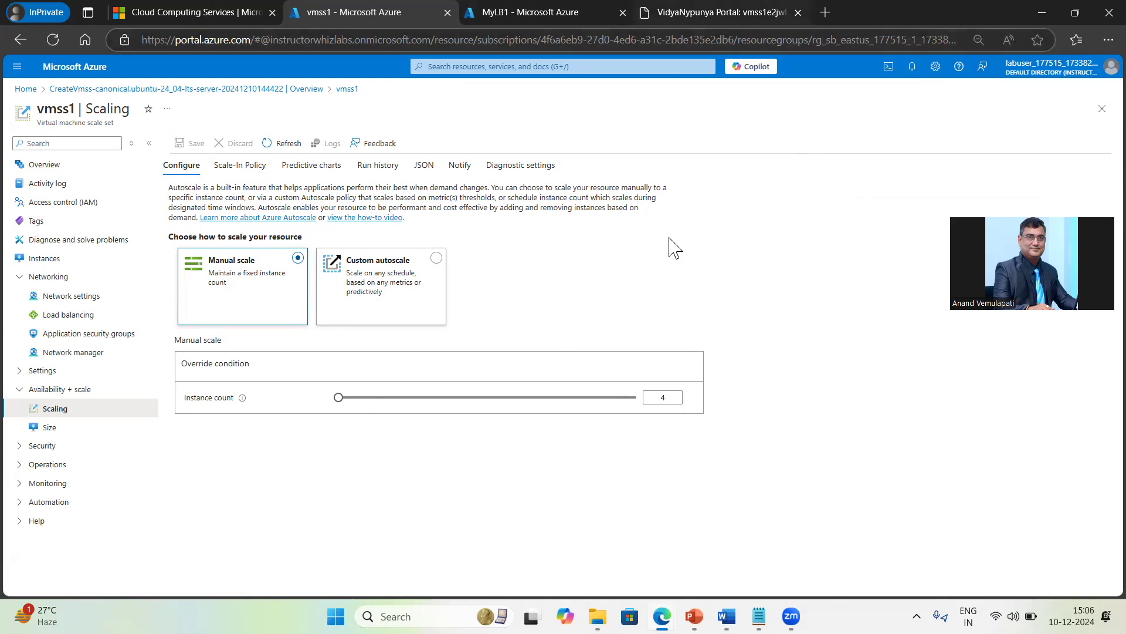
left_click(488, 20)
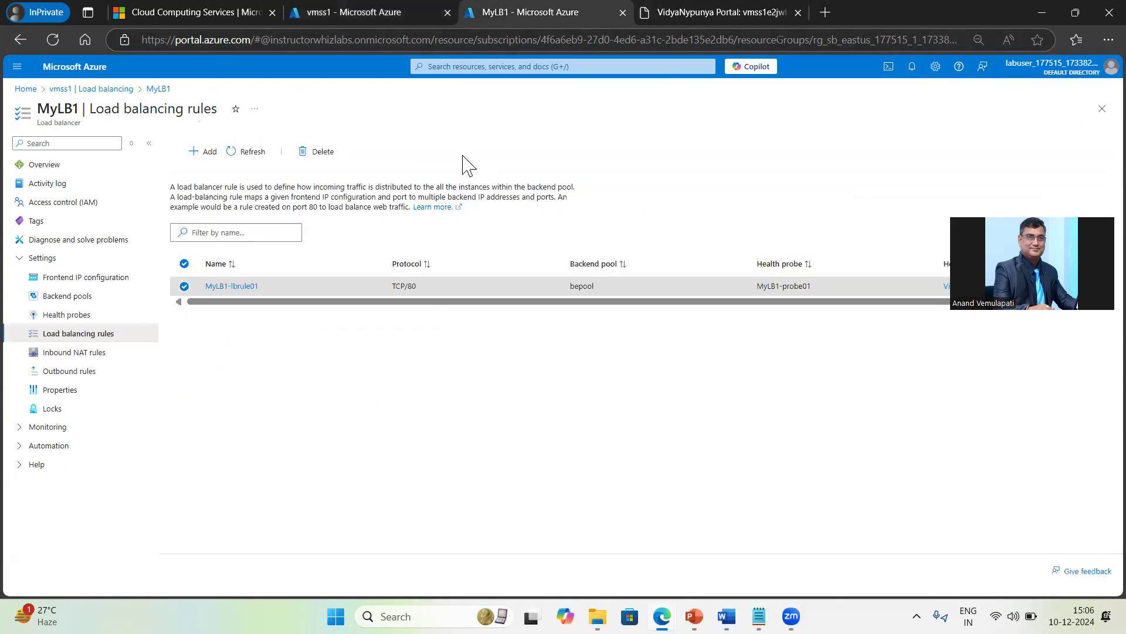
Step: Review MyLB1's overview and the resource group's resource types, such as Network security group and Virtual machine
left_click(42, 170)
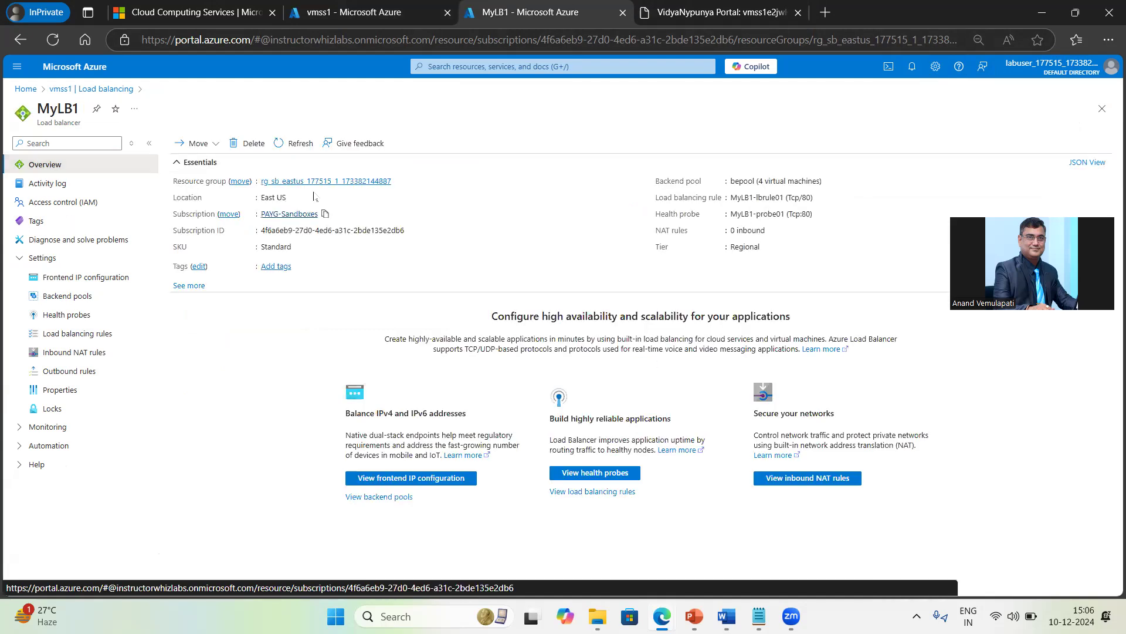
left_click(323, 181)
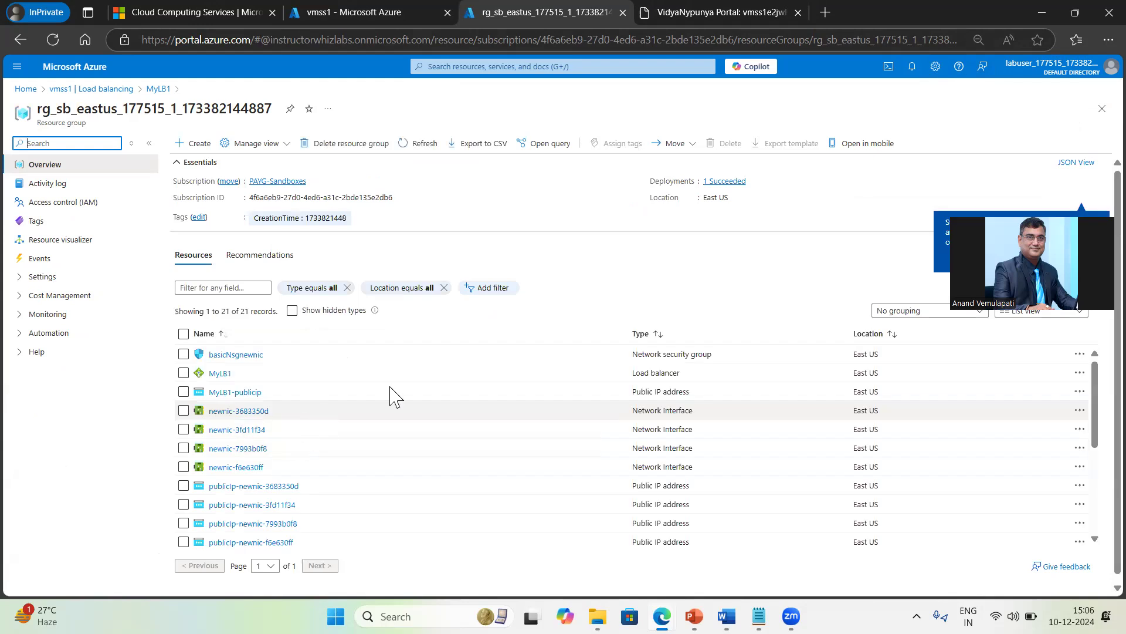
left_click_drag(711, 354, 655, 354)
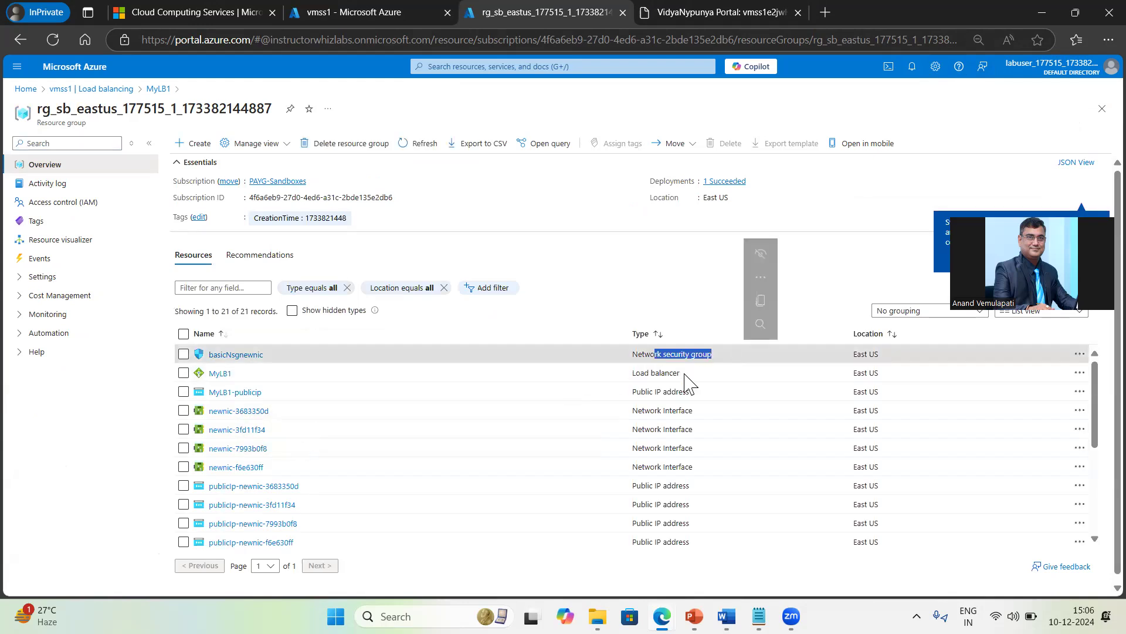
scroll(589, 485, "down", 5)
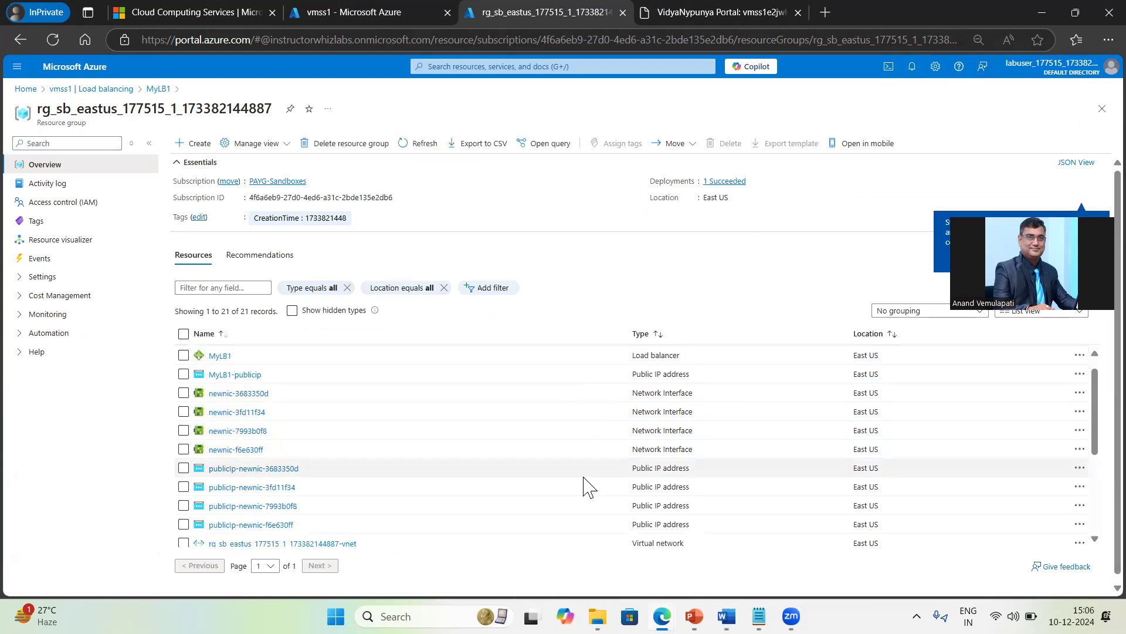
left_click_drag(632, 405, 693, 412)
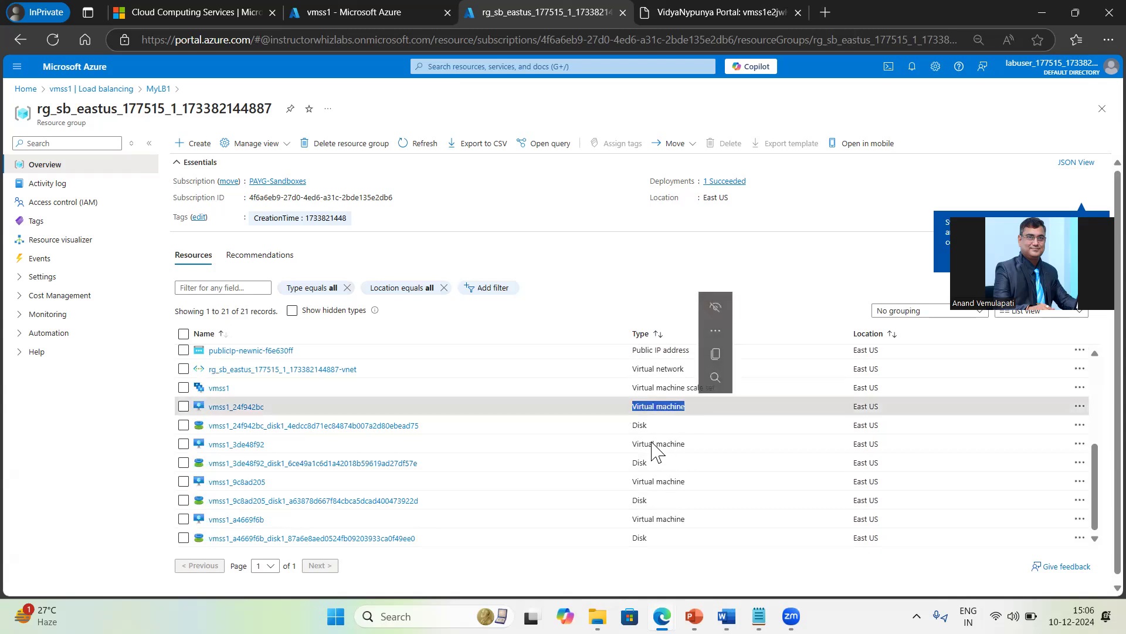
left_click(654, 447)
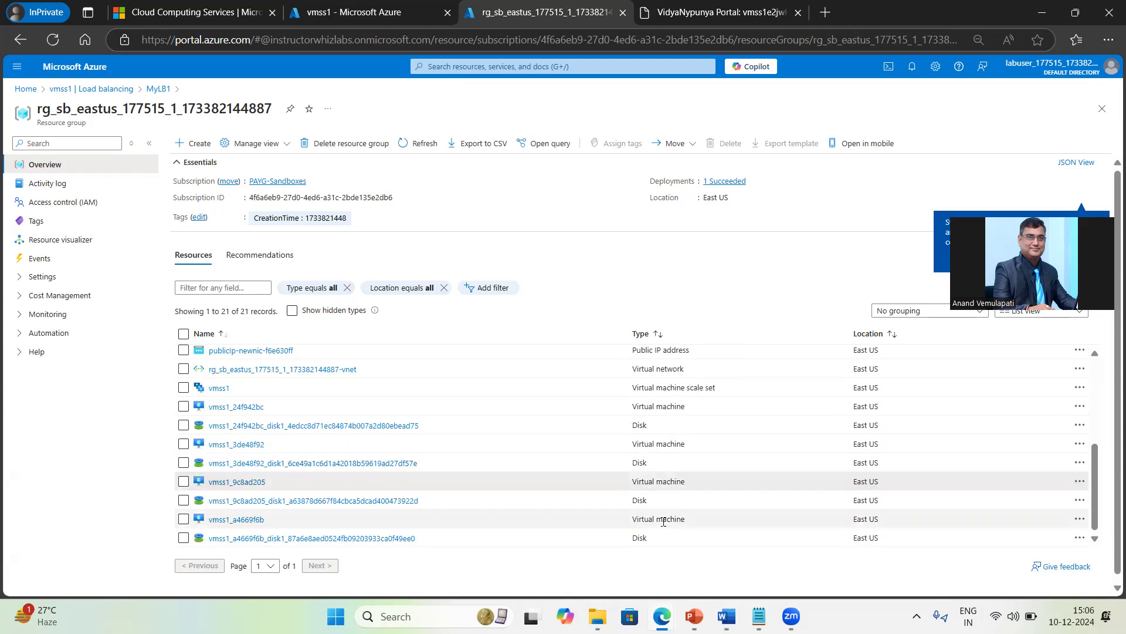
double_click(661, 406)
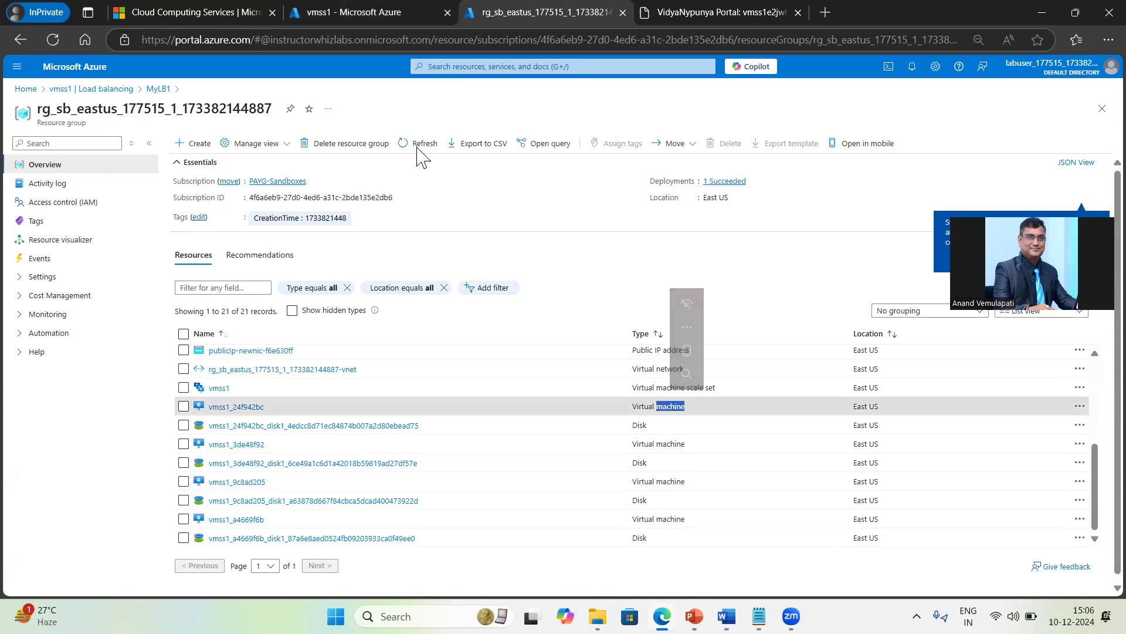
Step: Open the new instance vmss1_9c8ad205 from vmss1's instance list and copy its public IP 20.106.201.22
left_click(347, 12)
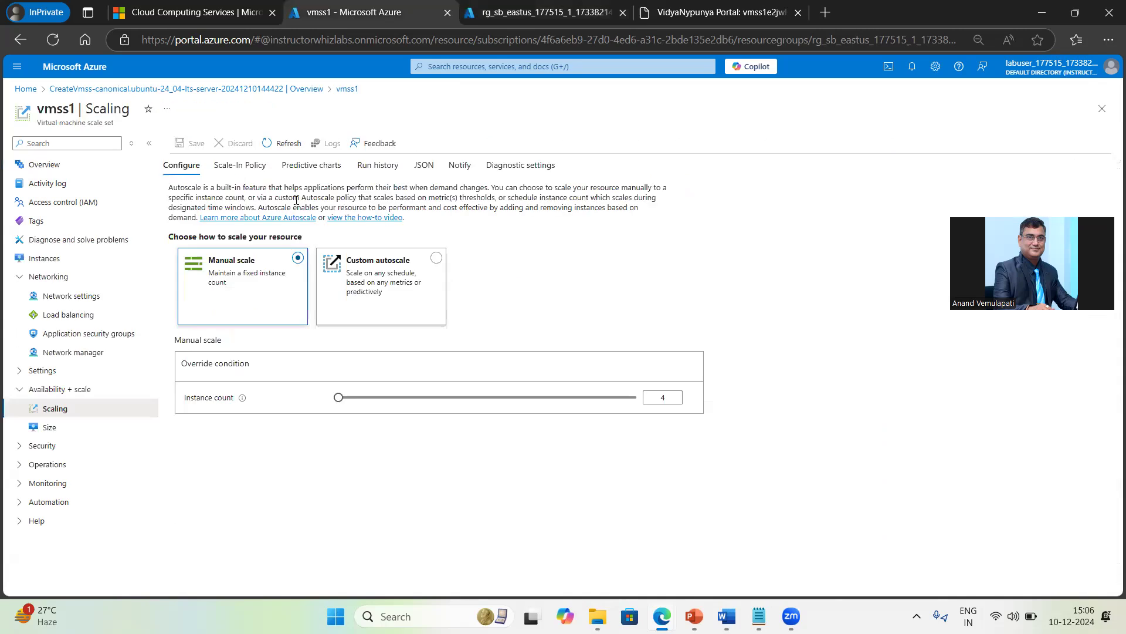
left_click(46, 259)
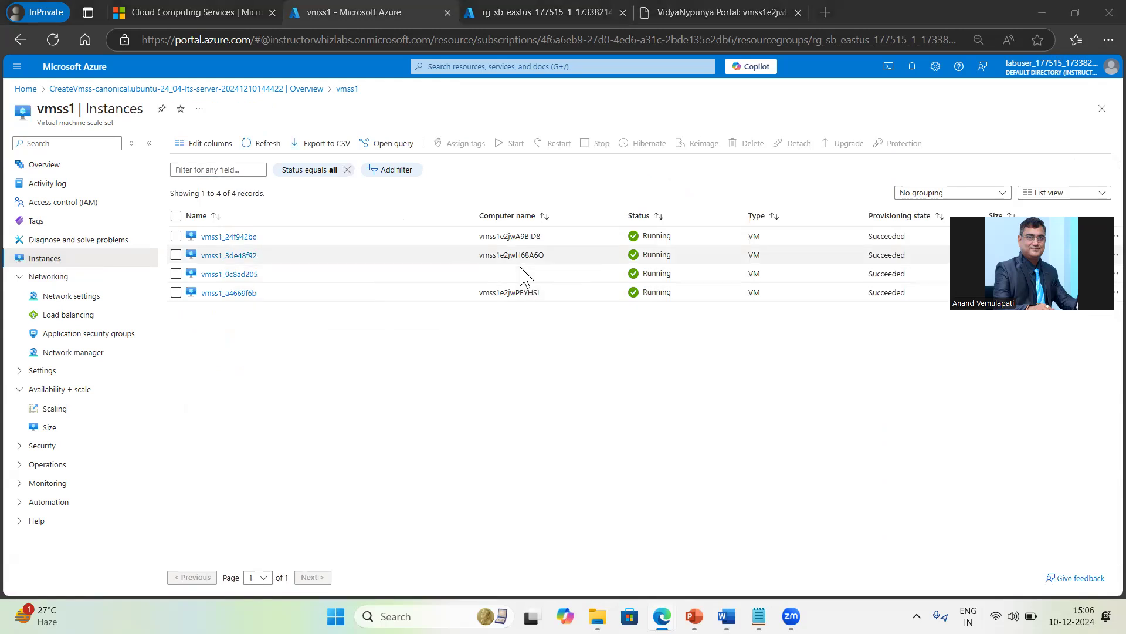
left_click(231, 274)
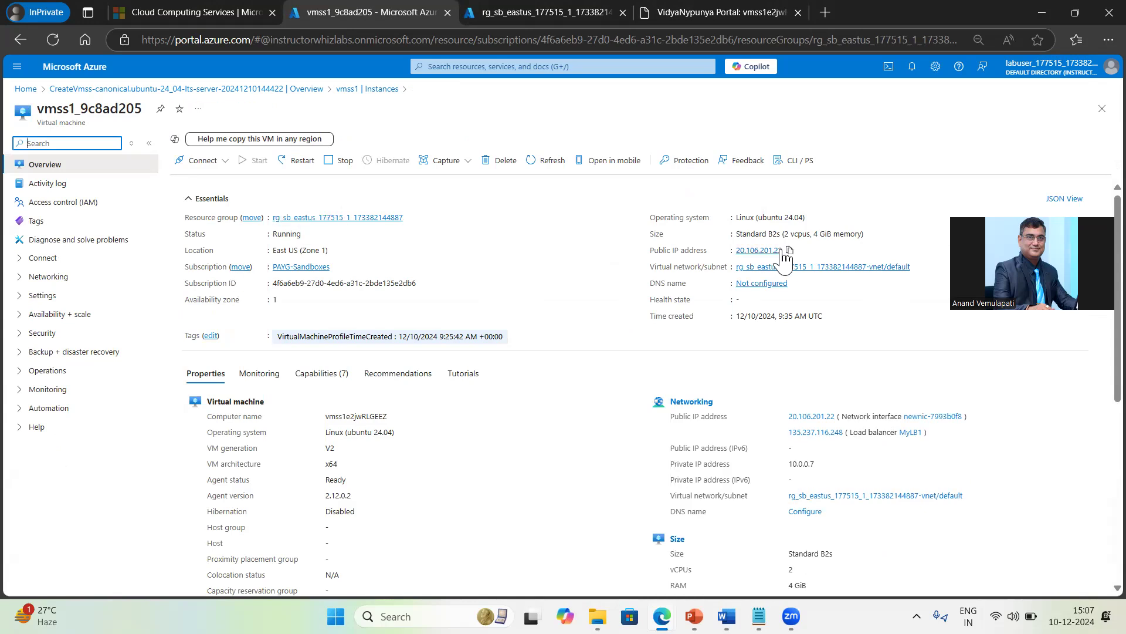
left_click(789, 251)
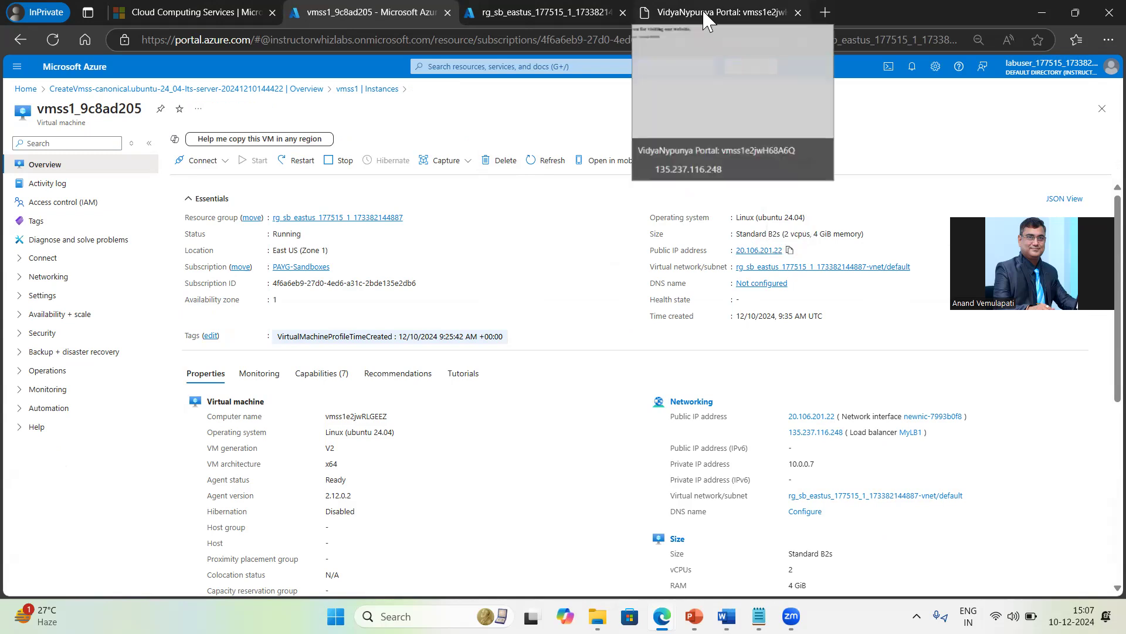
Step: Refresh the 135.237.116.248 site so the hostname changes from vmss1e2jwH68A6Q to vmss1e2jwPEYHSL
left_click(703, 10)
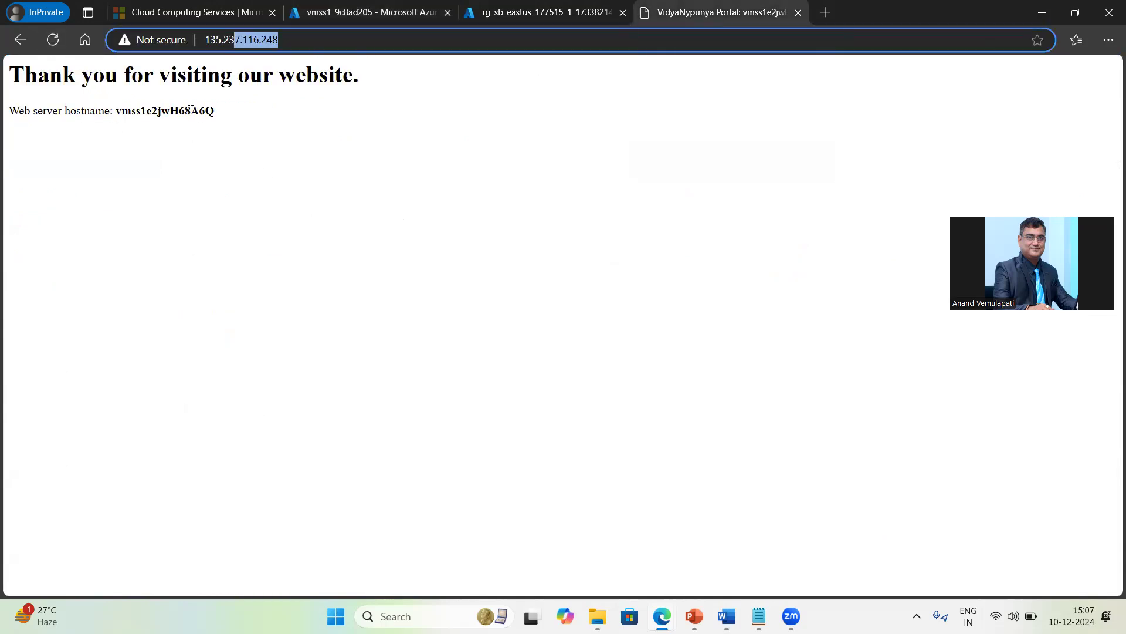
left_click_drag(191, 110, 227, 117)
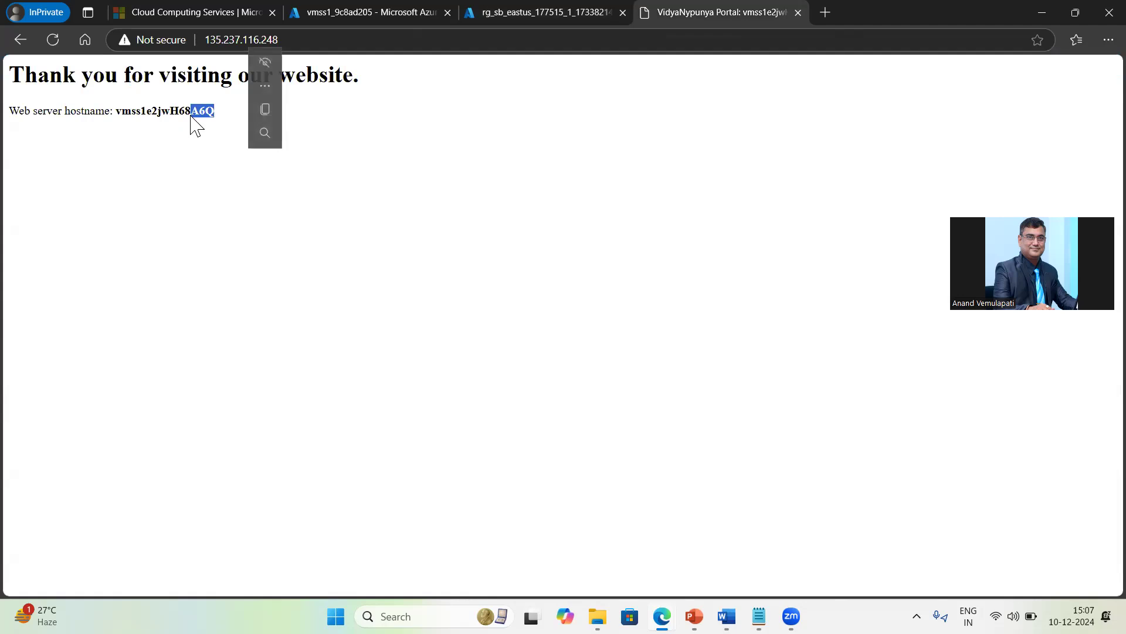
left_click(53, 40)
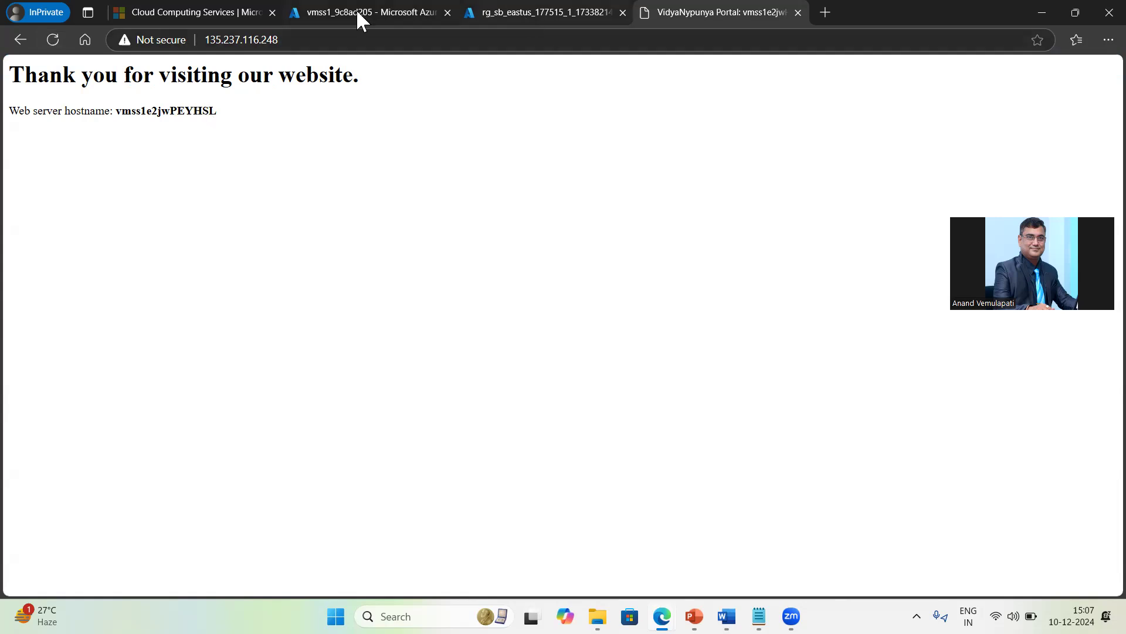
left_click(531, 12)
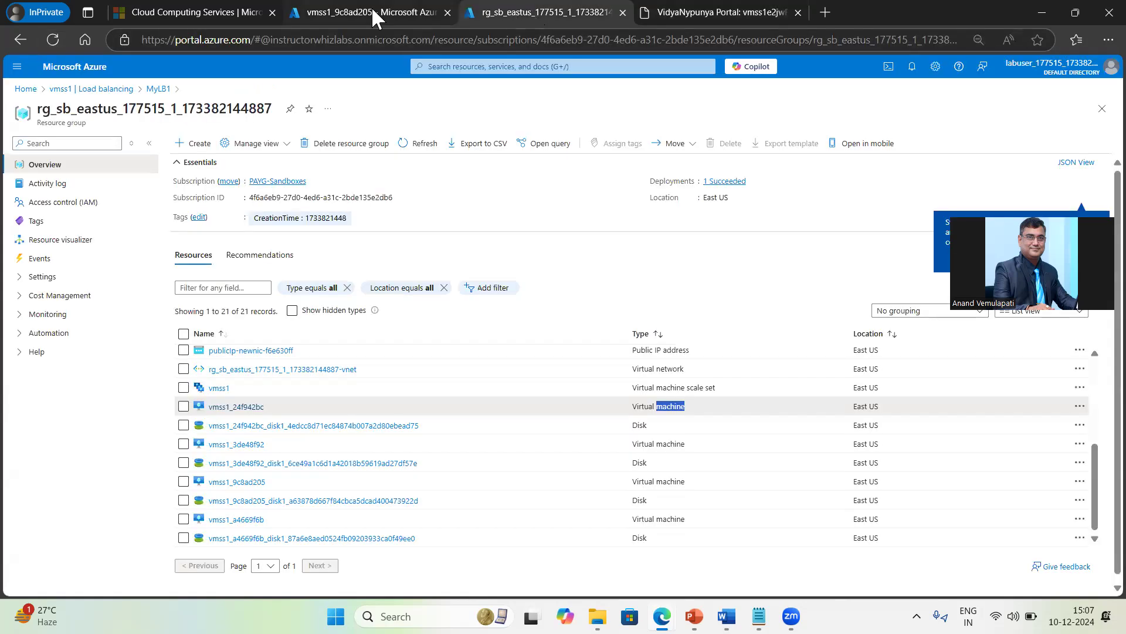
left_click(372, 9)
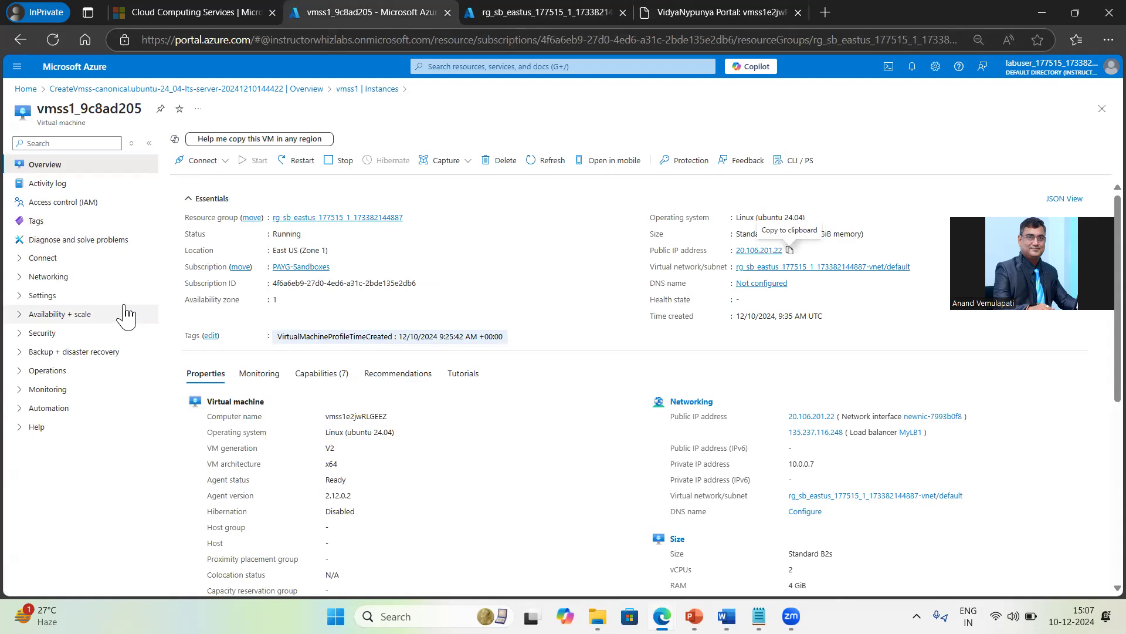
Step: Match hostname vmss1e2jwPEYHSL to instance vmss1_a4669f6b among vmss1's four running instances
left_click(293, 94)
left_click(251, 447)
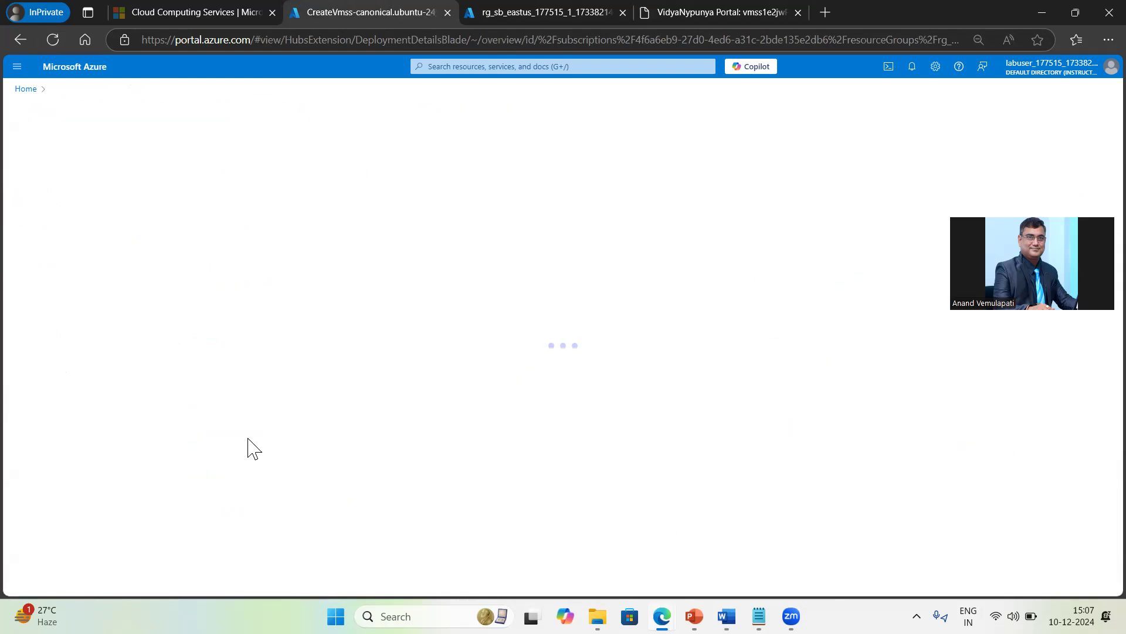
left_click(46, 262)
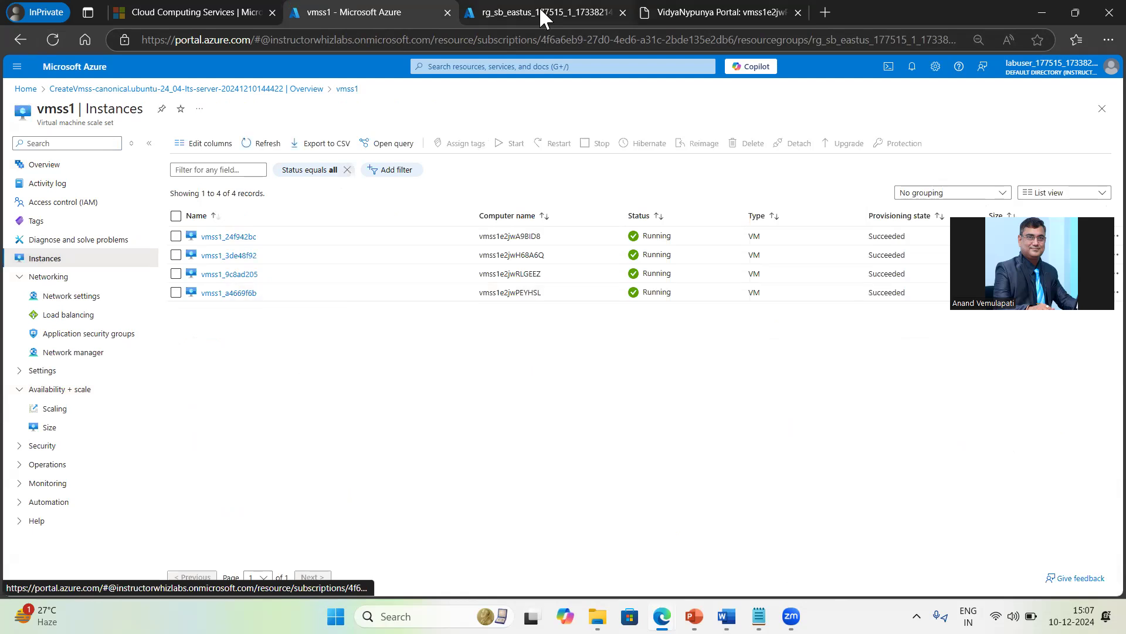
left_click(678, 13)
left_click_drag(186, 111, 210, 111)
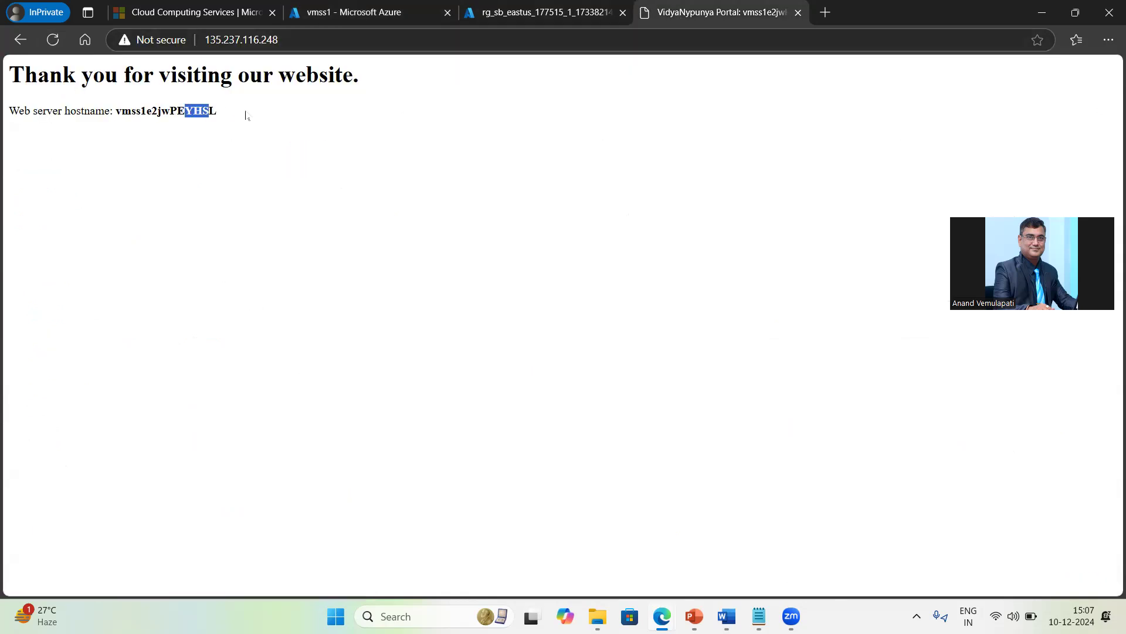
left_click(389, 11)
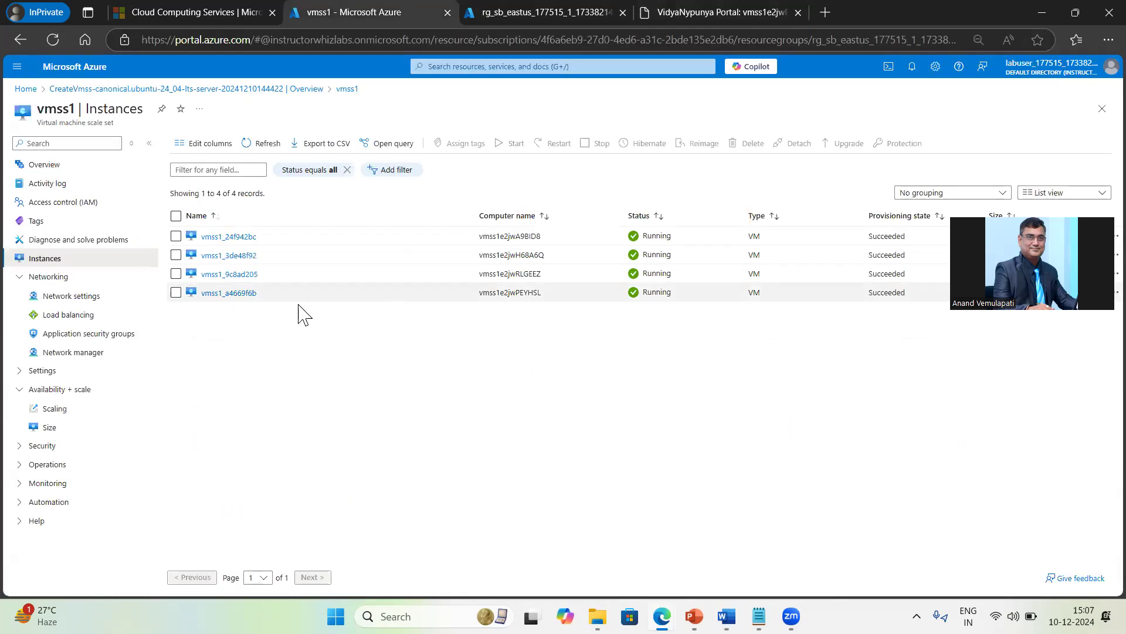
left_click_drag(516, 292, 542, 293)
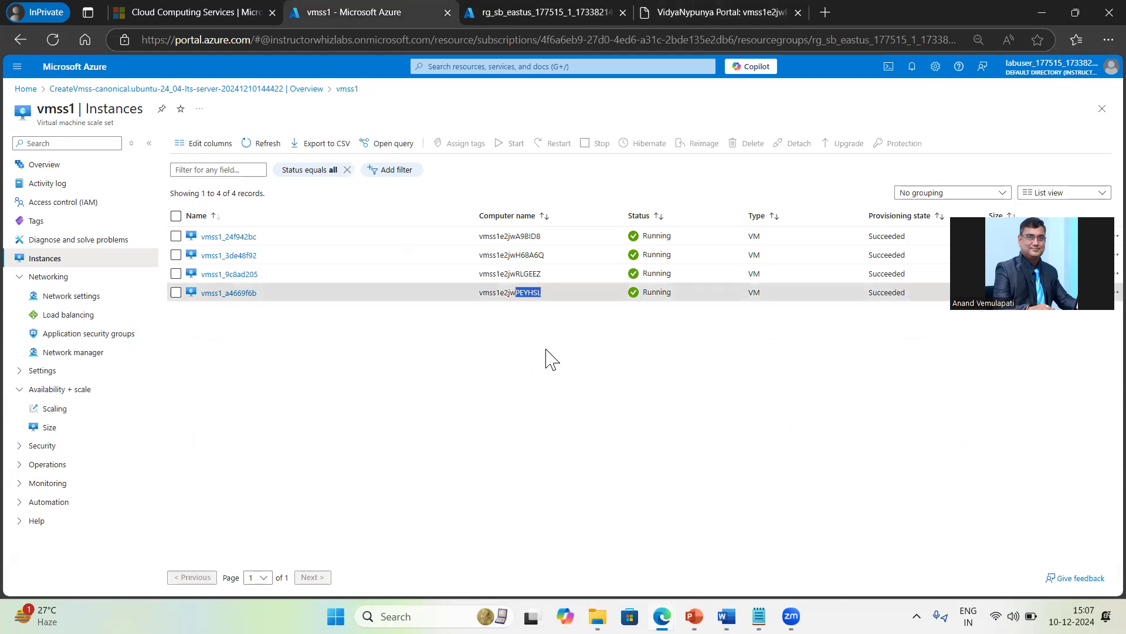
left_click(737, 9)
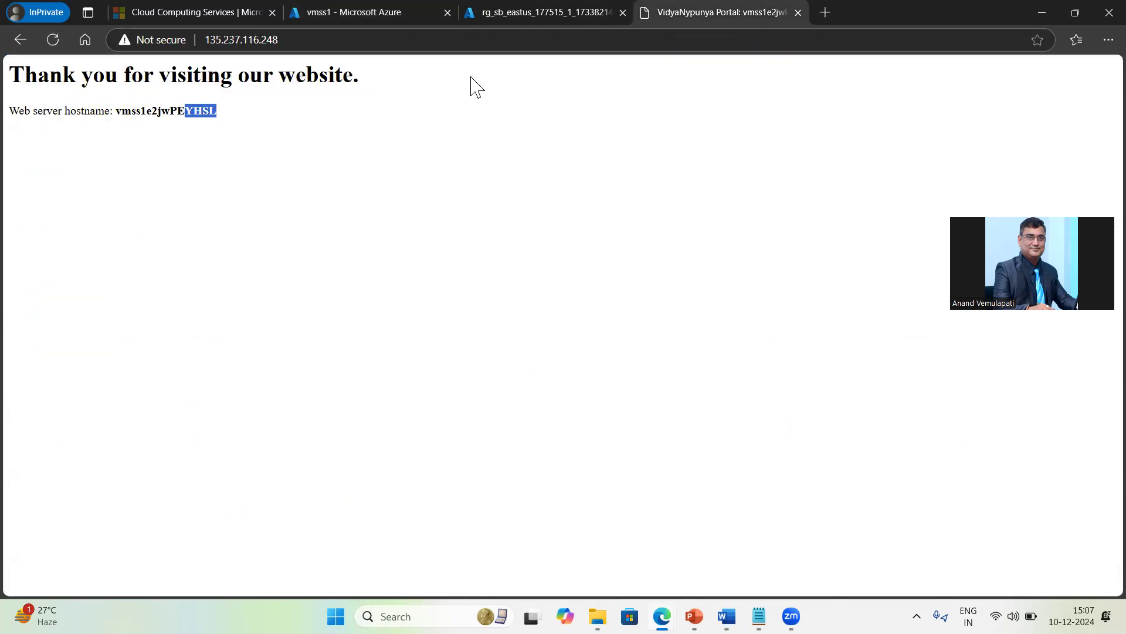
left_click(298, 39)
key("BackSpace")
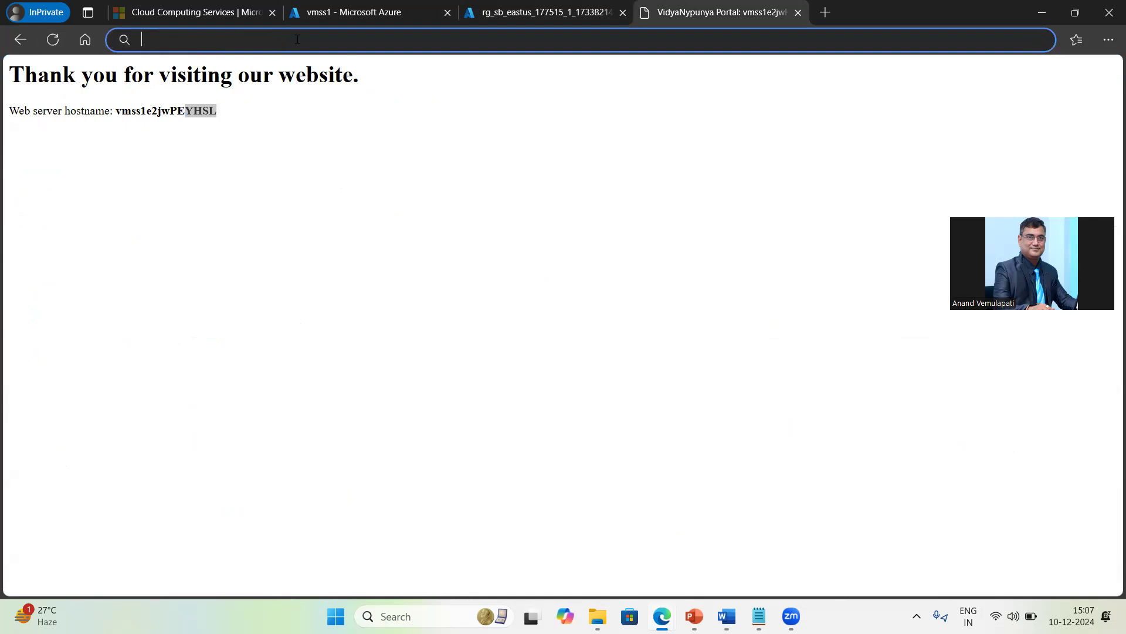
key("ctrl+v")
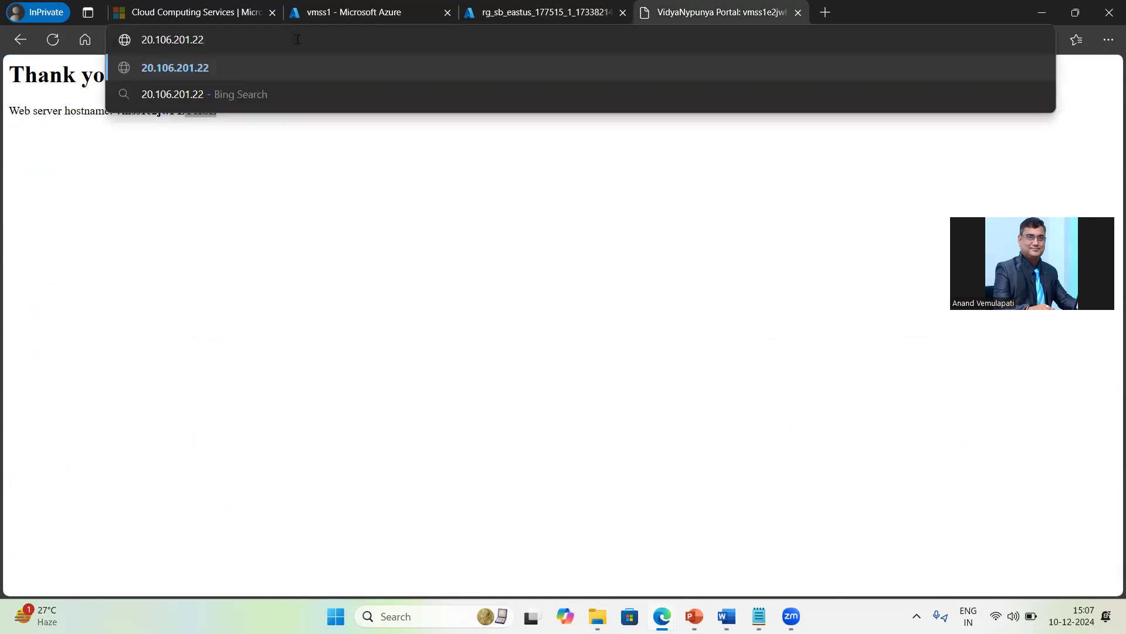
key("Return")
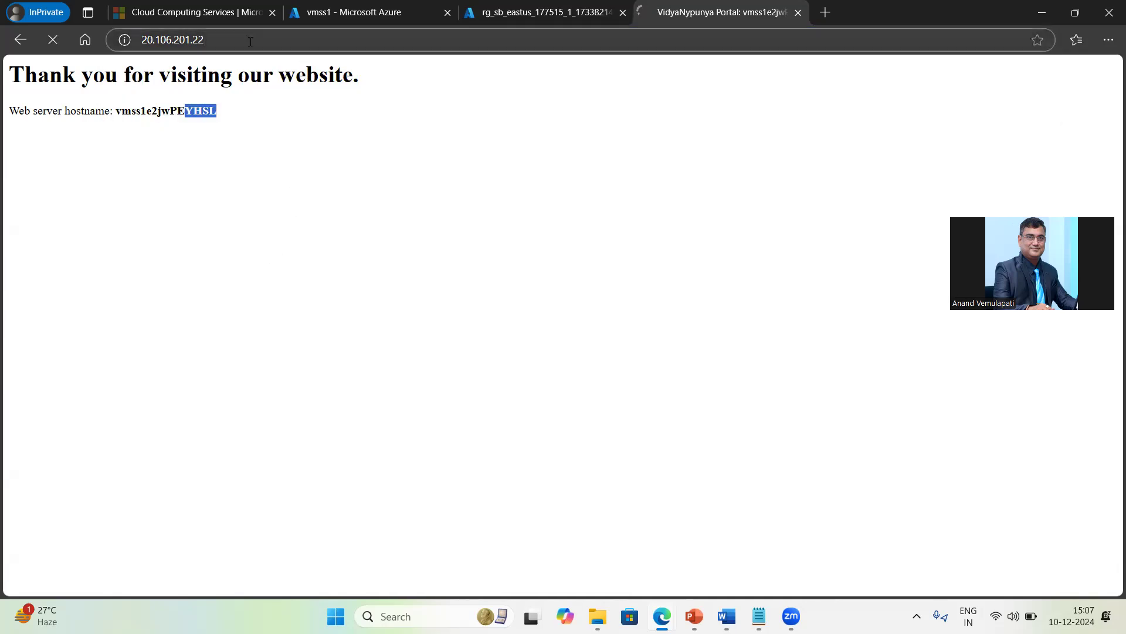
left_click(289, 34)
key("Home")
type("http:?")
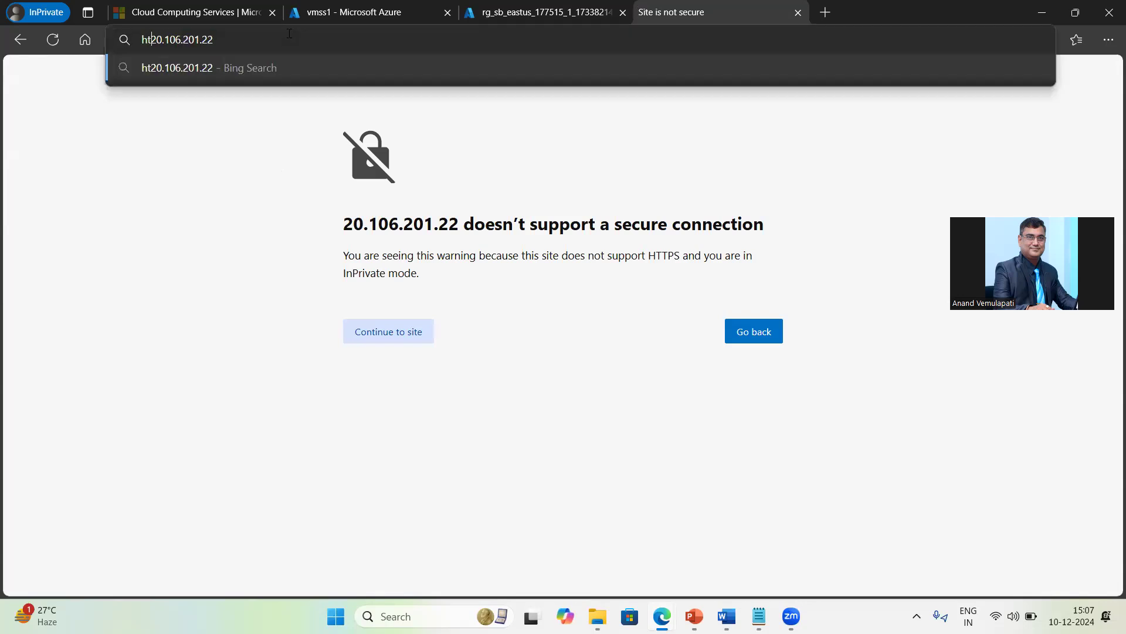
key("BackSpace")
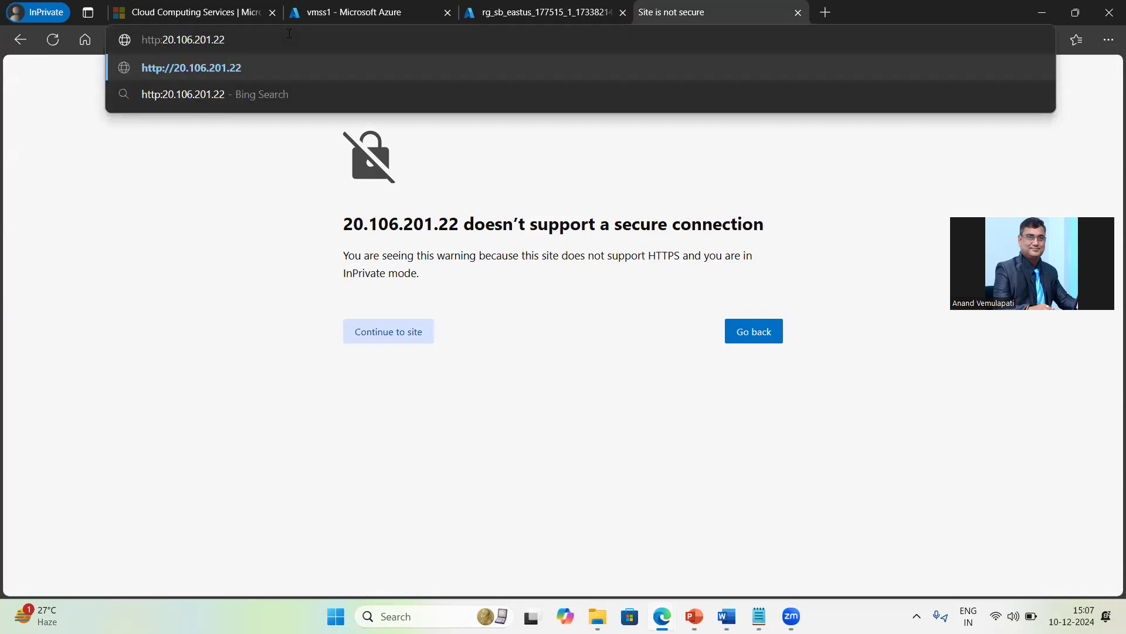
type("//")
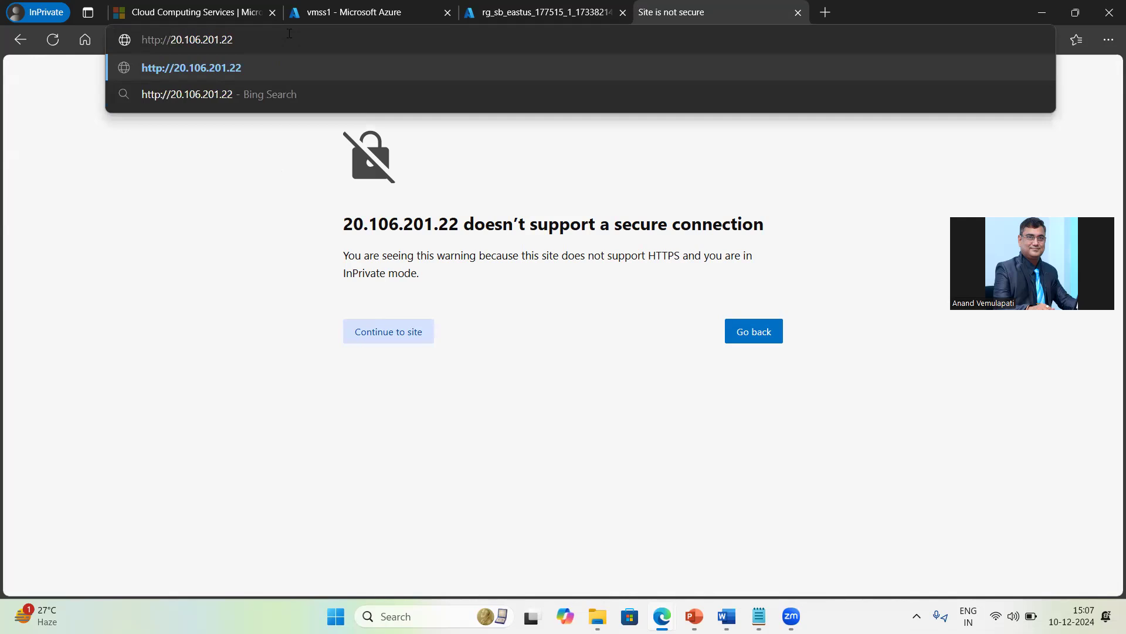
key("Return")
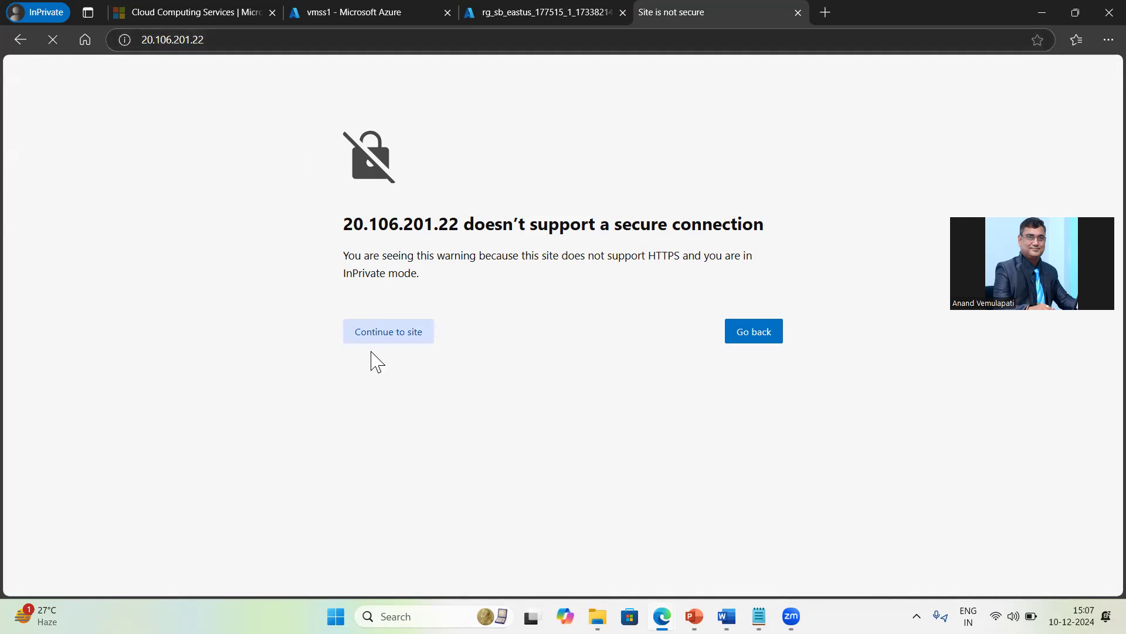
Step: Continue past the insecure-connection warning and confirm the Welcome to nginx! page after a refresh
left_click(411, 338)
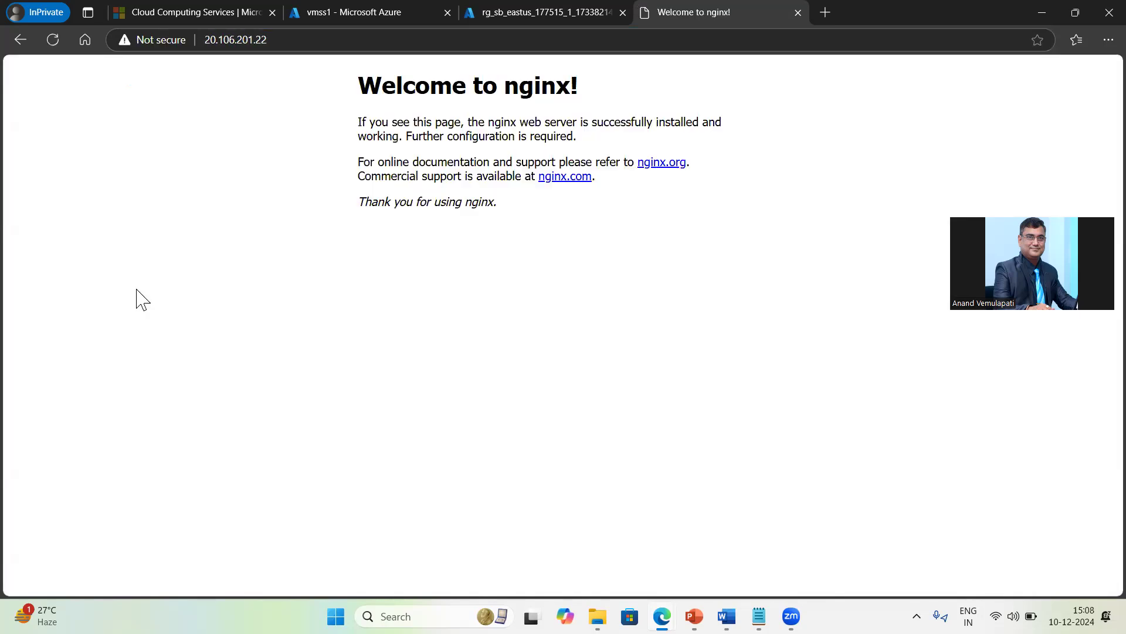
left_click_drag(403, 88, 584, 94)
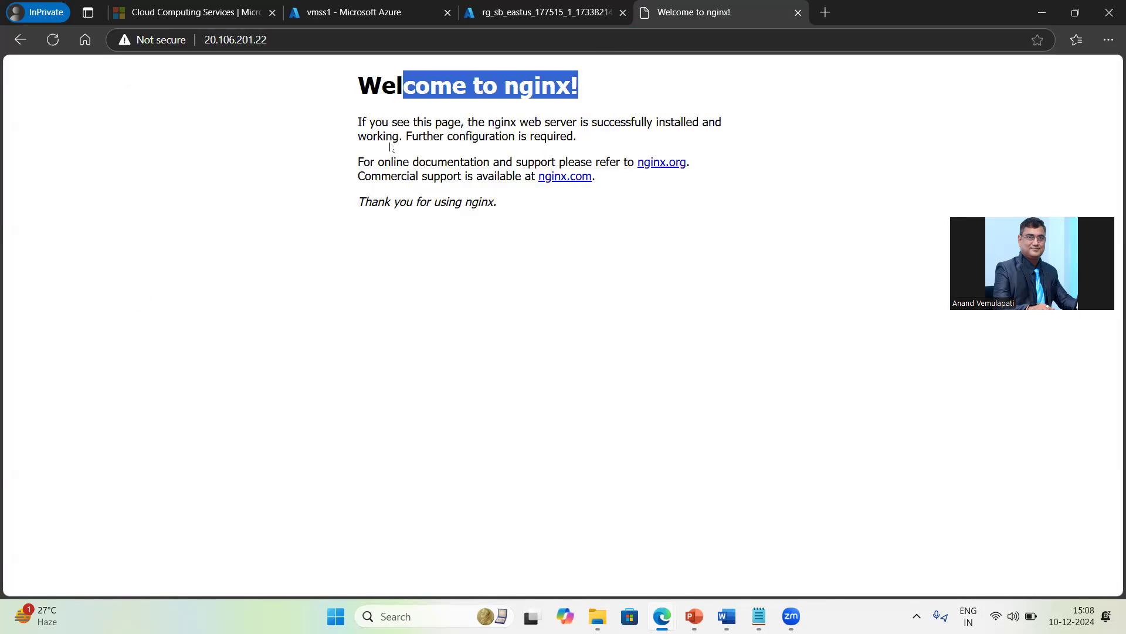
left_click_drag(390, 161, 453, 163)
left_click(56, 42)
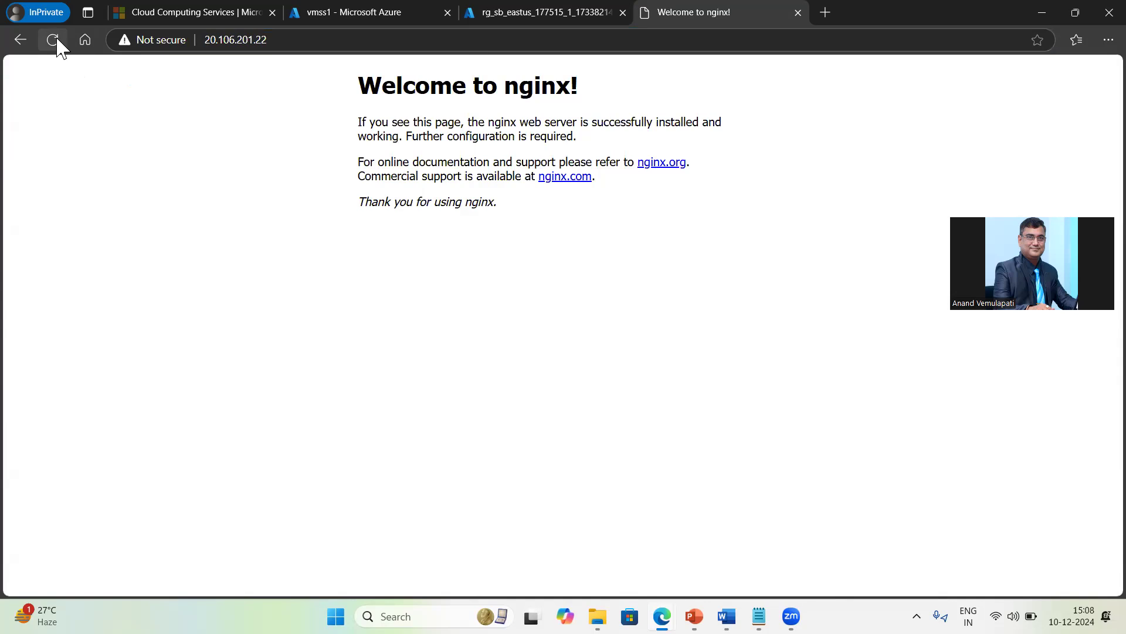
left_click(535, 13)
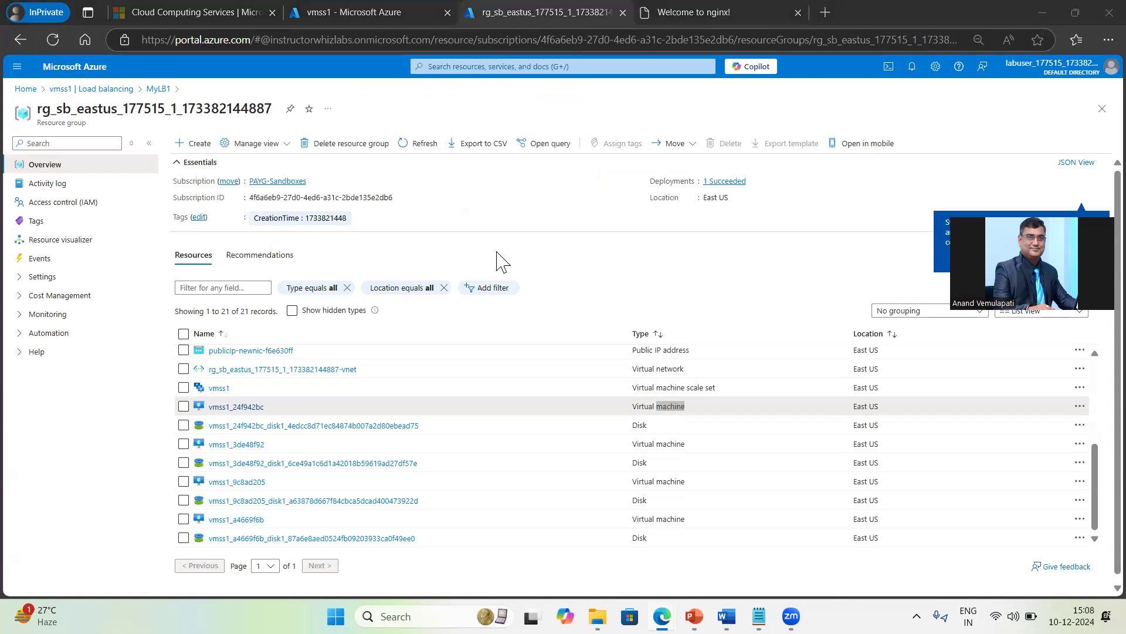
Step: Scroll through the resource group's 21 resources, including the MyLB1 load balancer, and select them all
scroll(563, 364, "down", 1)
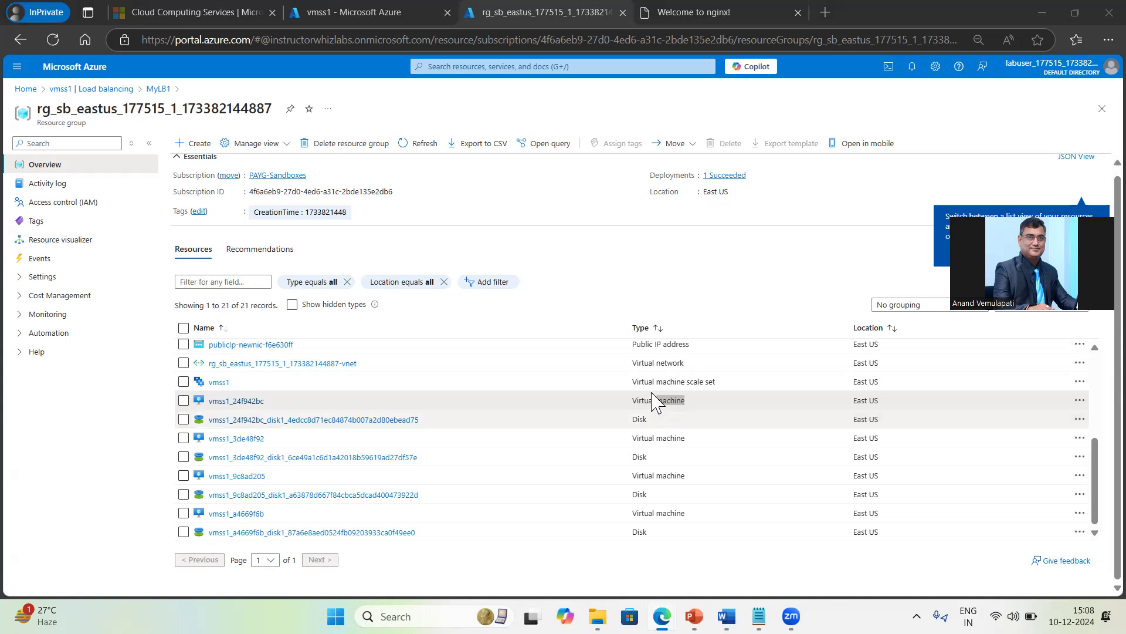
left_click_drag(631, 383, 712, 384)
scroll(711, 458, "up", 3)
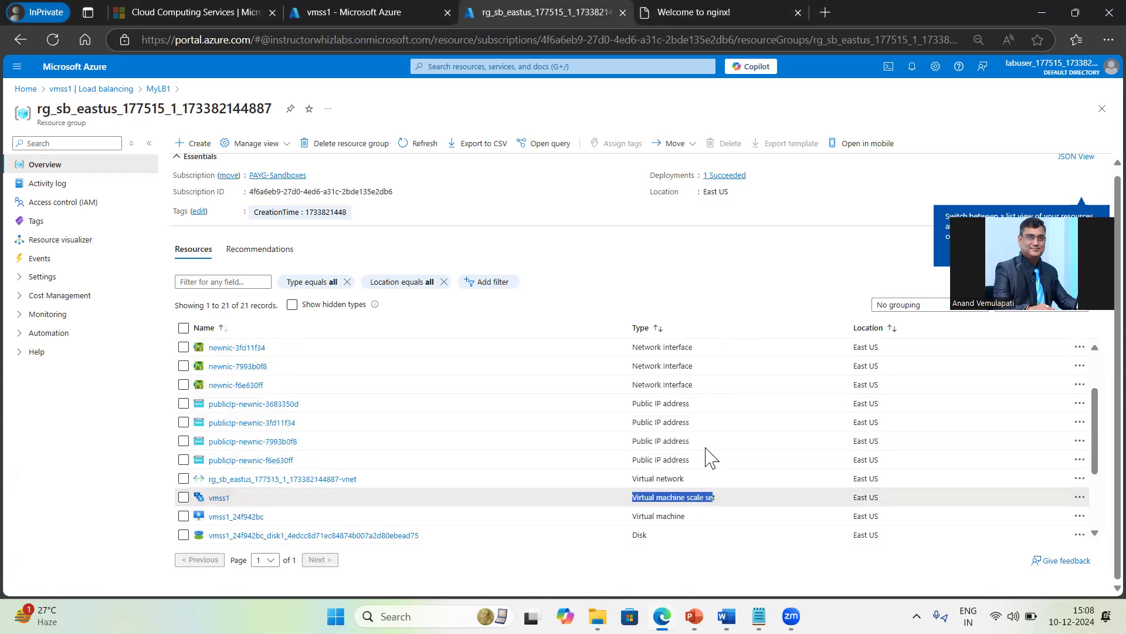
scroll(706, 455, "up", 3)
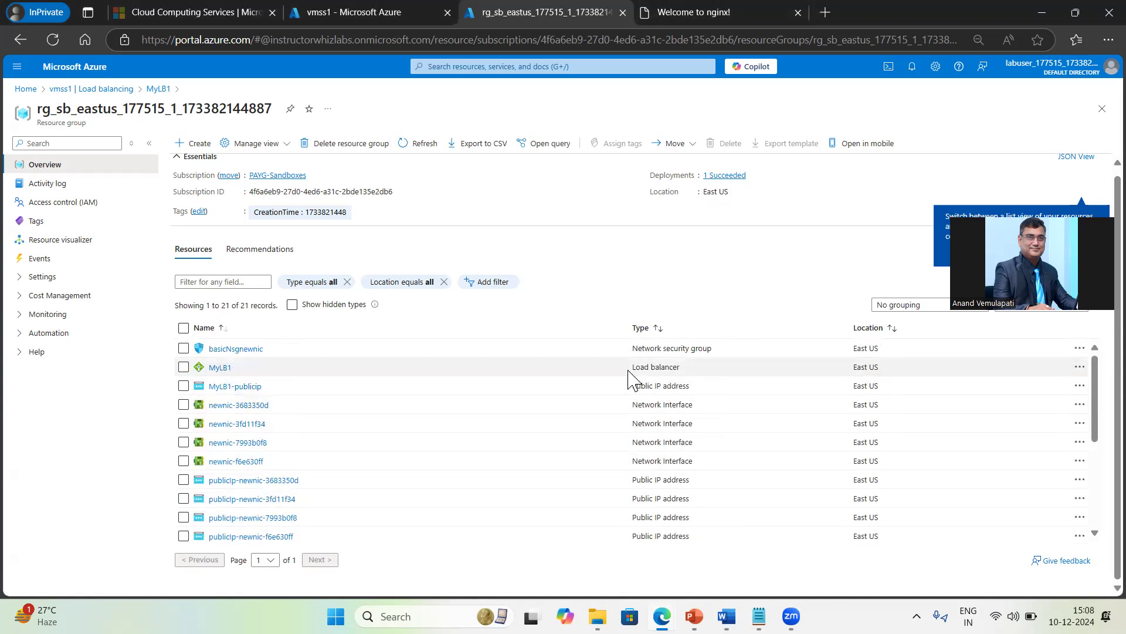
left_click_drag(632, 367, 675, 368)
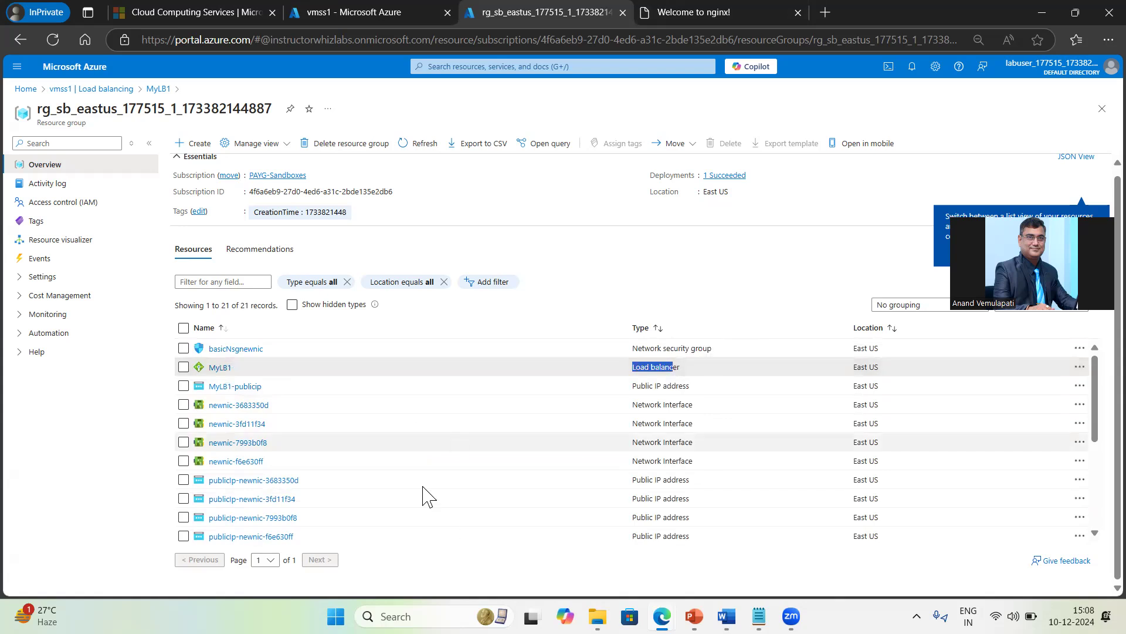
scroll(556, 480, "down", 5)
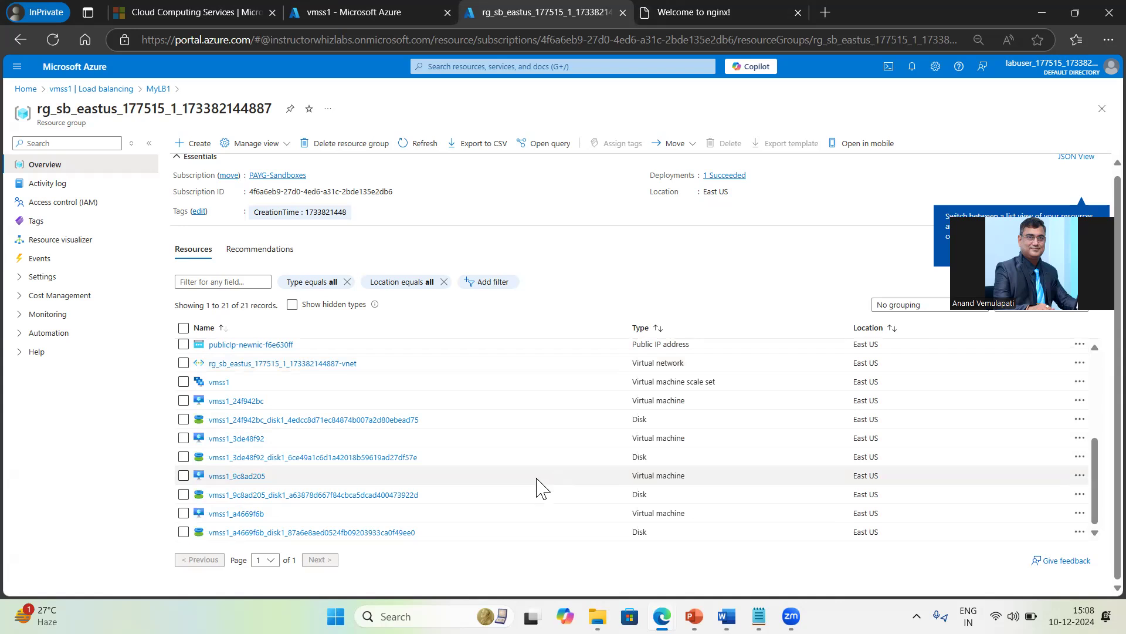
scroll(641, 513, "up", 2)
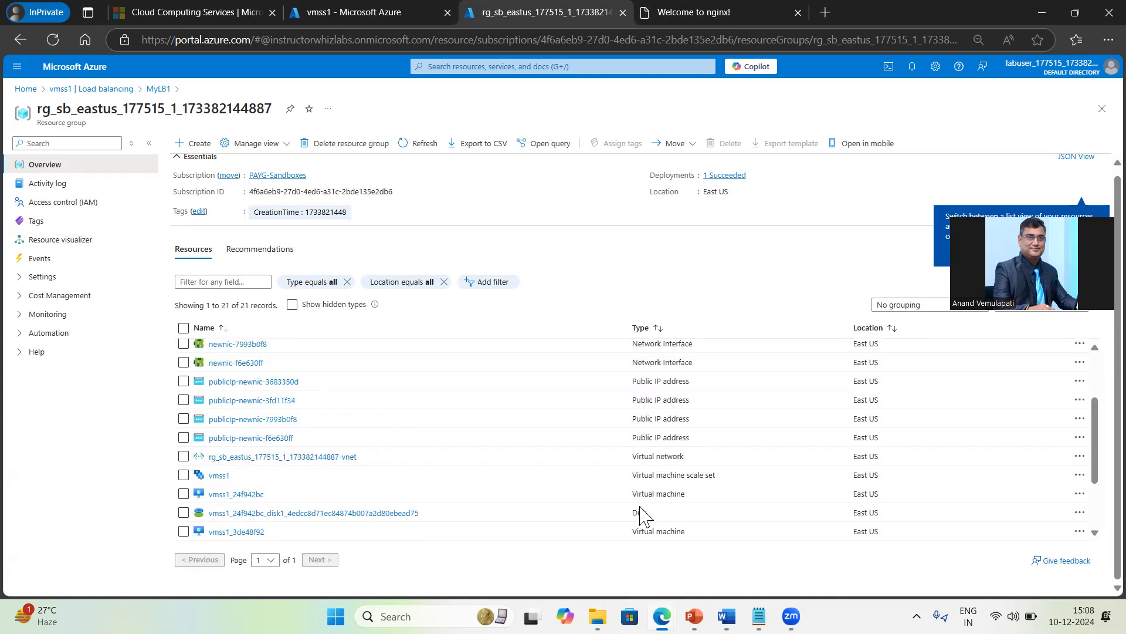
scroll(641, 513, "up", 2)
scroll(641, 515, "down", 5)
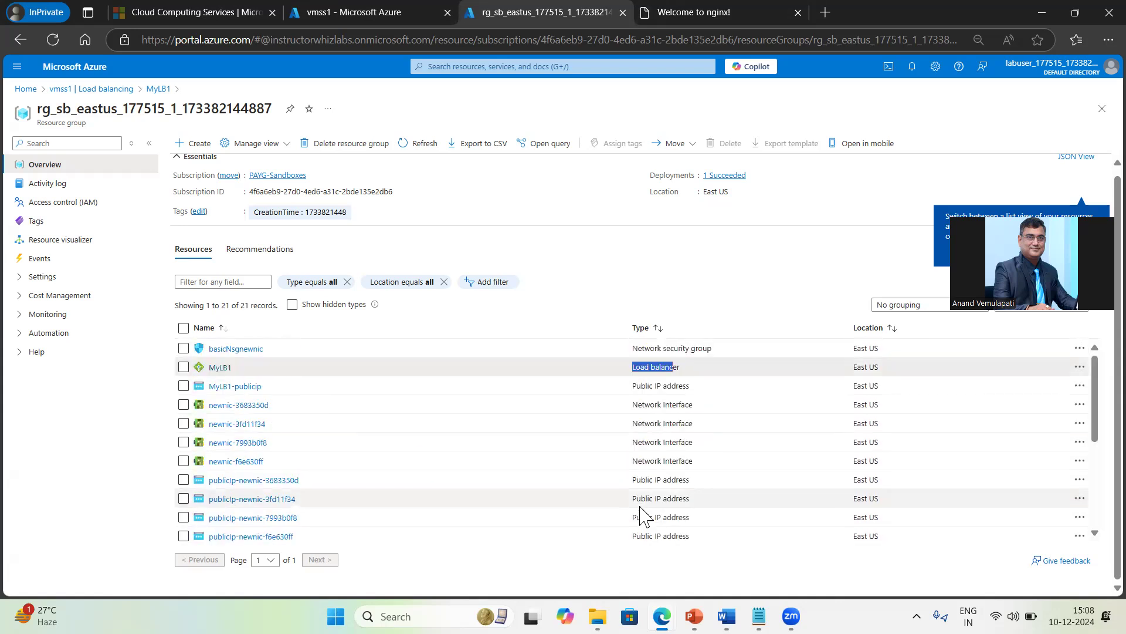
scroll(641, 510, "up", 1)
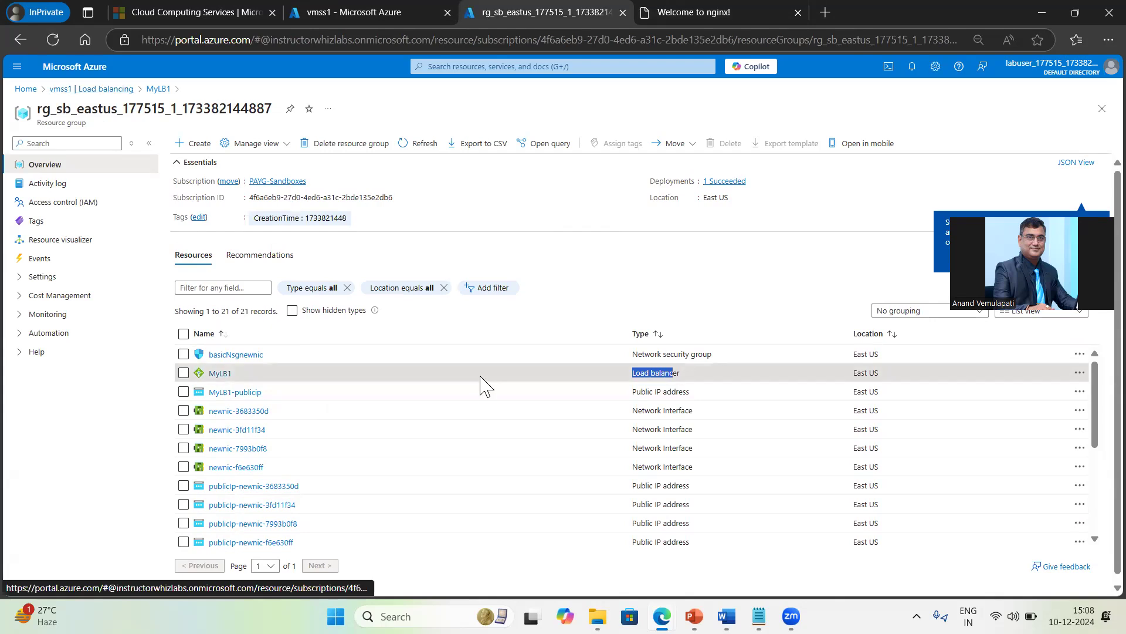
left_click(184, 333)
Step: Delete all 21 resources, confirming with 'delete', and track the deletion in Notifications
left_click(731, 147)
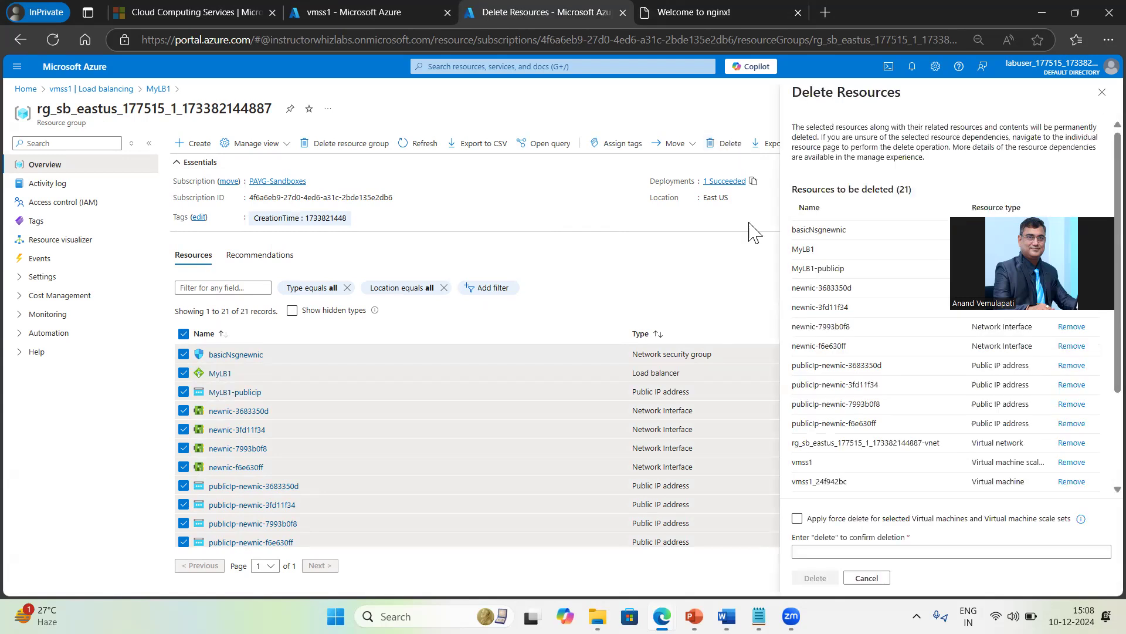
left_click(819, 550)
type("delete")
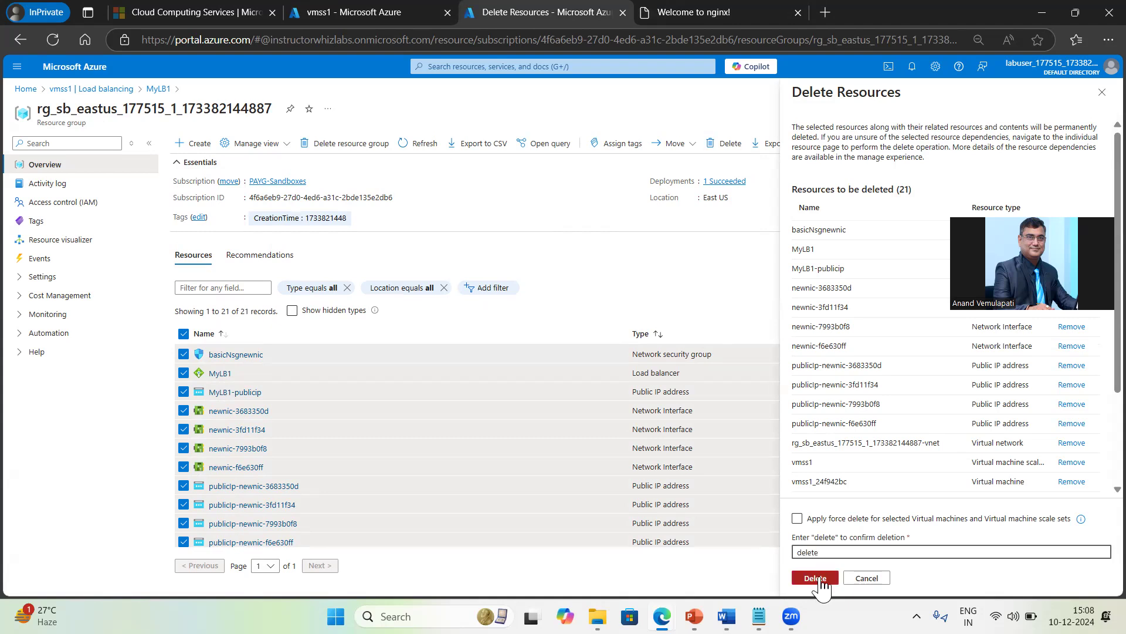
left_click(815, 578)
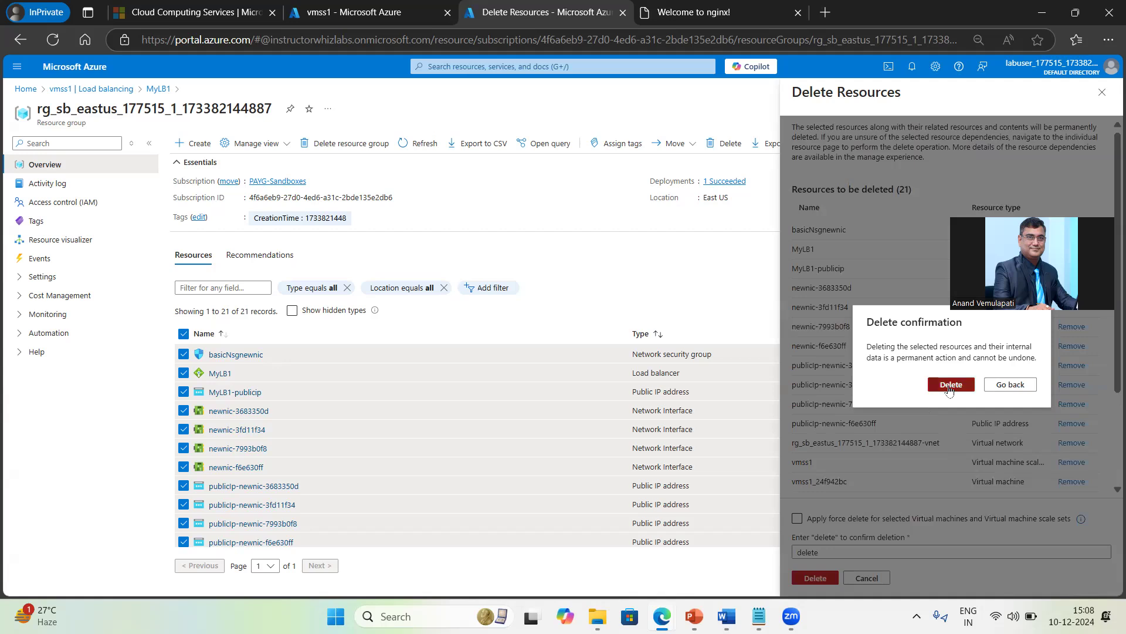
left_click(951, 384)
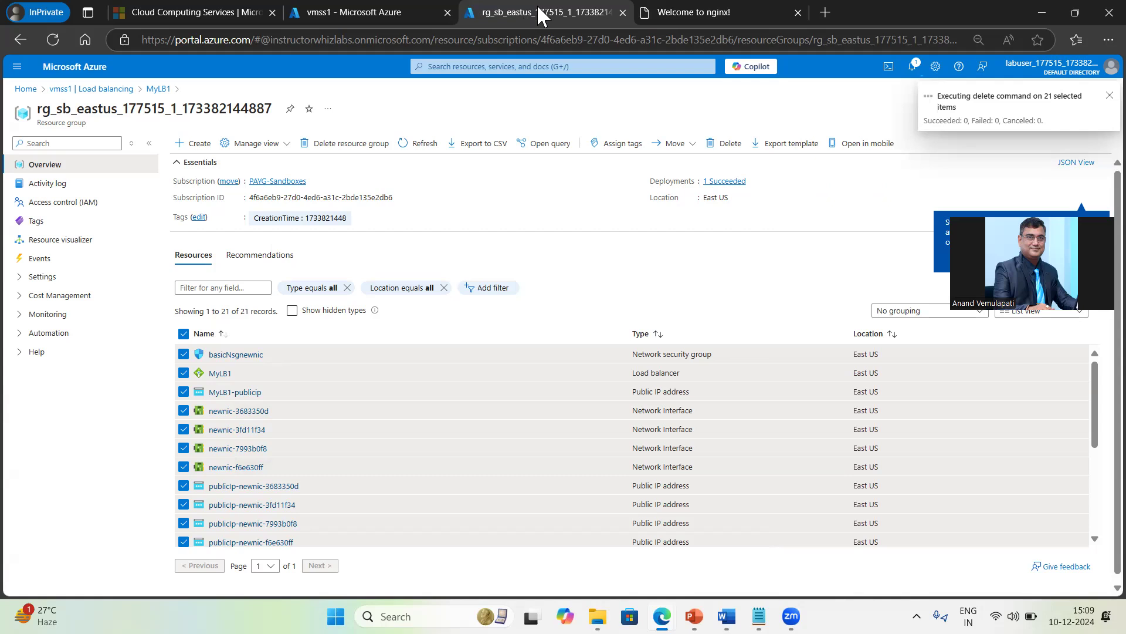
left_click(912, 66)
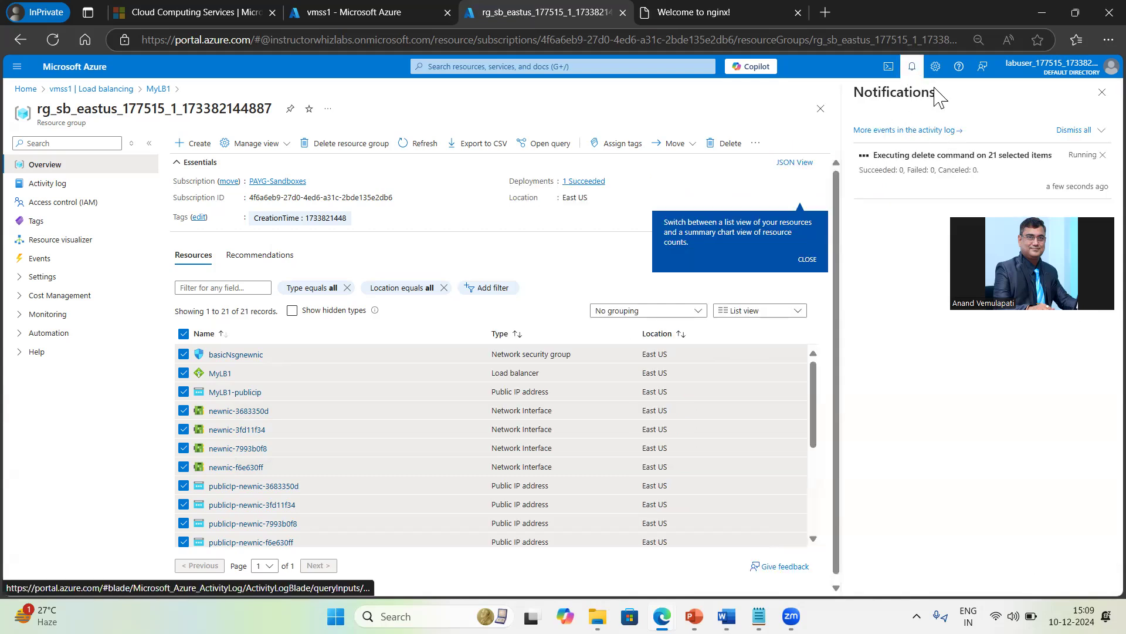